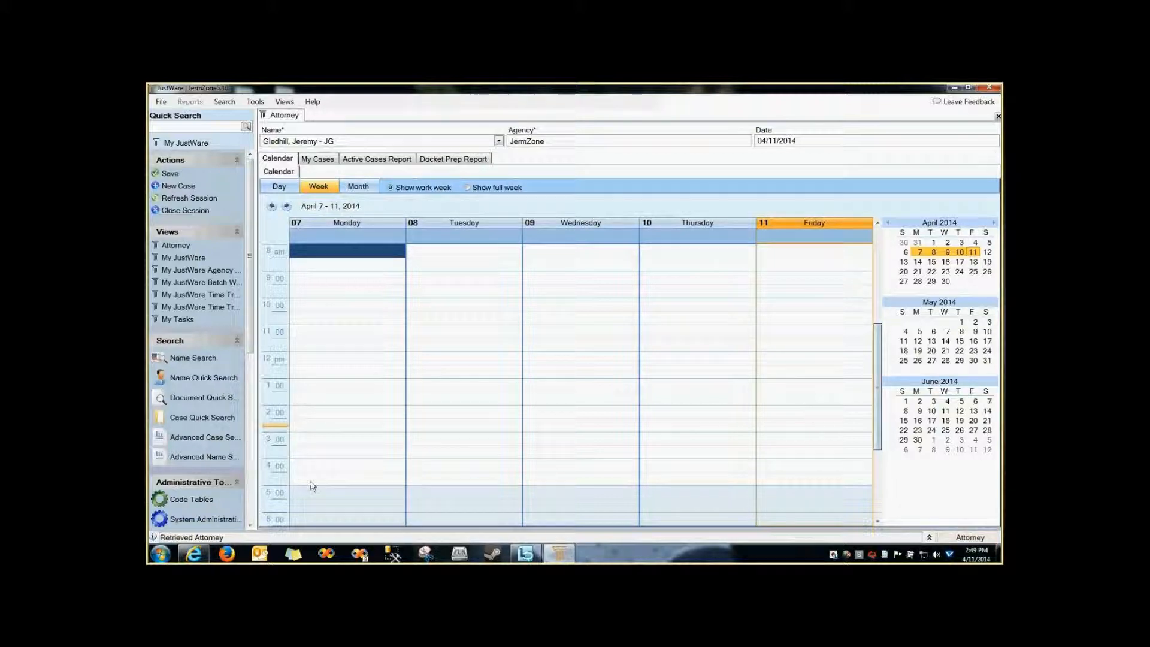
Switch to Internet Explorer and view the public JusticeWeb home page
mouse_move(193, 554)
click(327, 407)
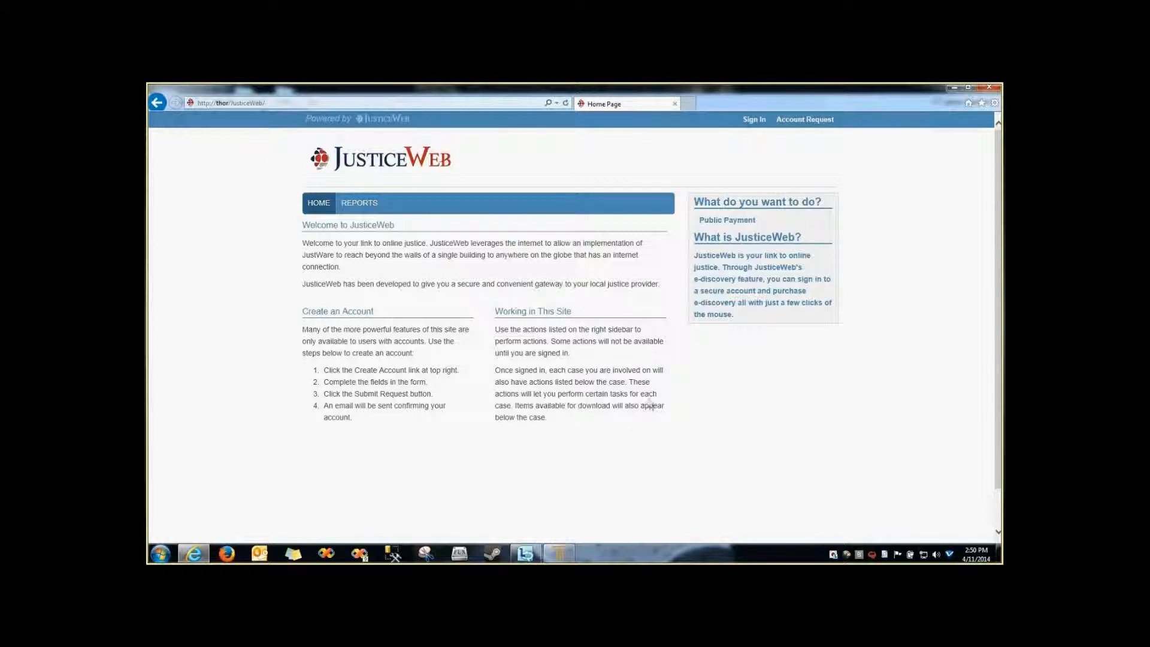
Switch to JustWare and open the JusticeWeb Server Configuration at its Web Content settings
mouse_move(561, 557)
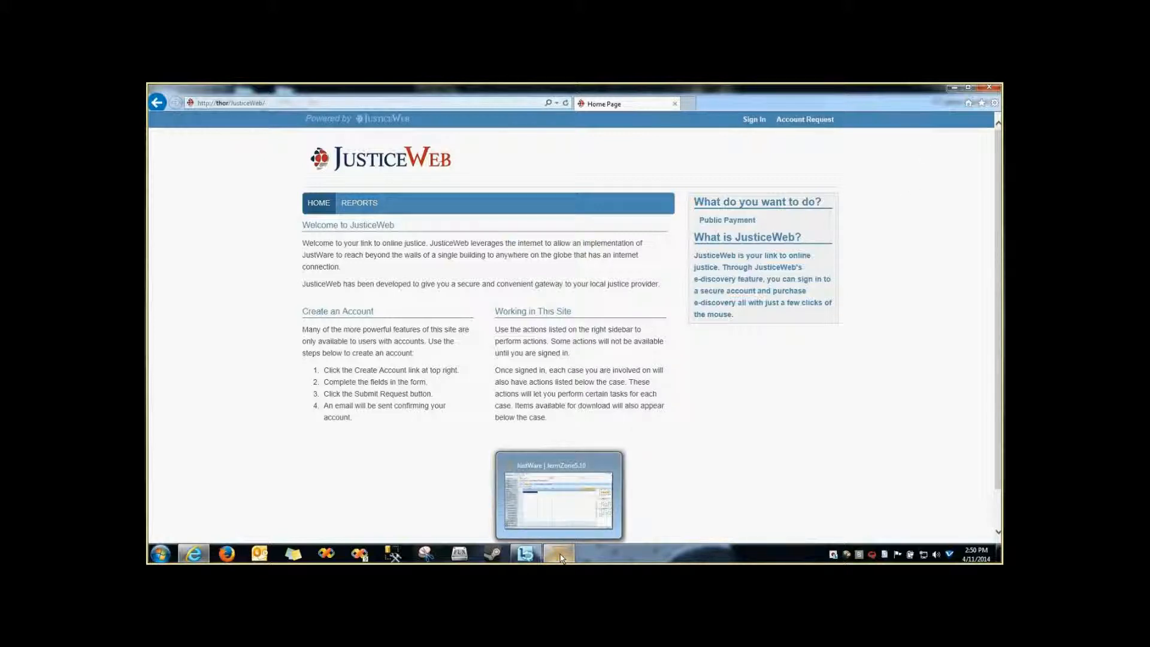
click(562, 557)
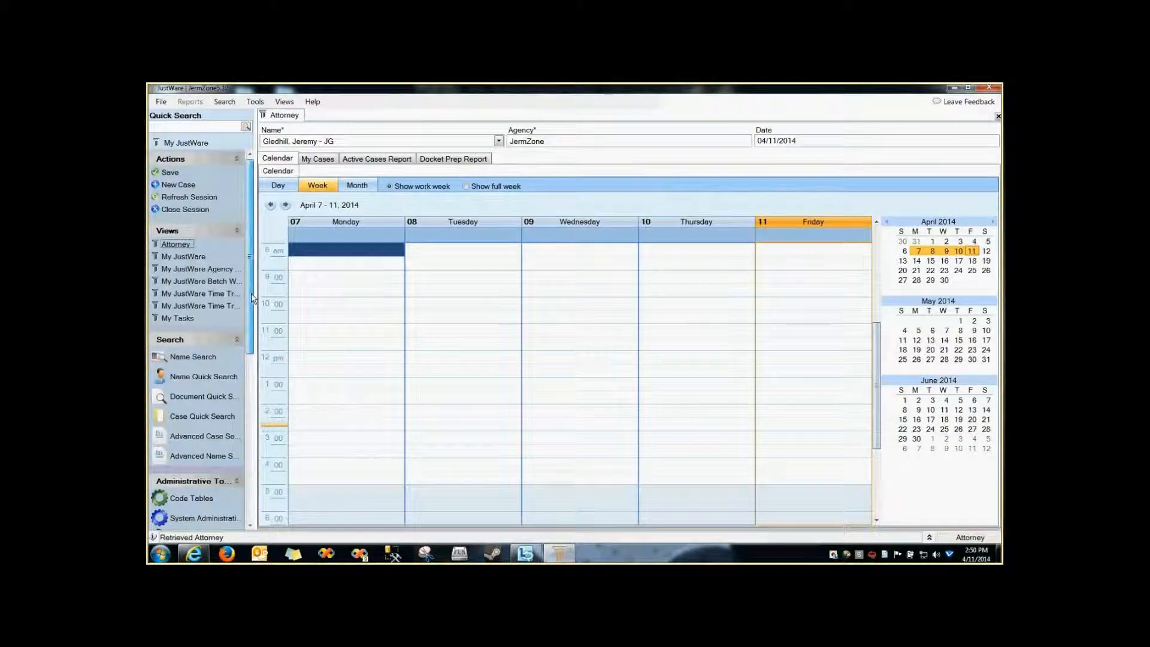
scroll(190, 376, down, 5)
click(190, 368)
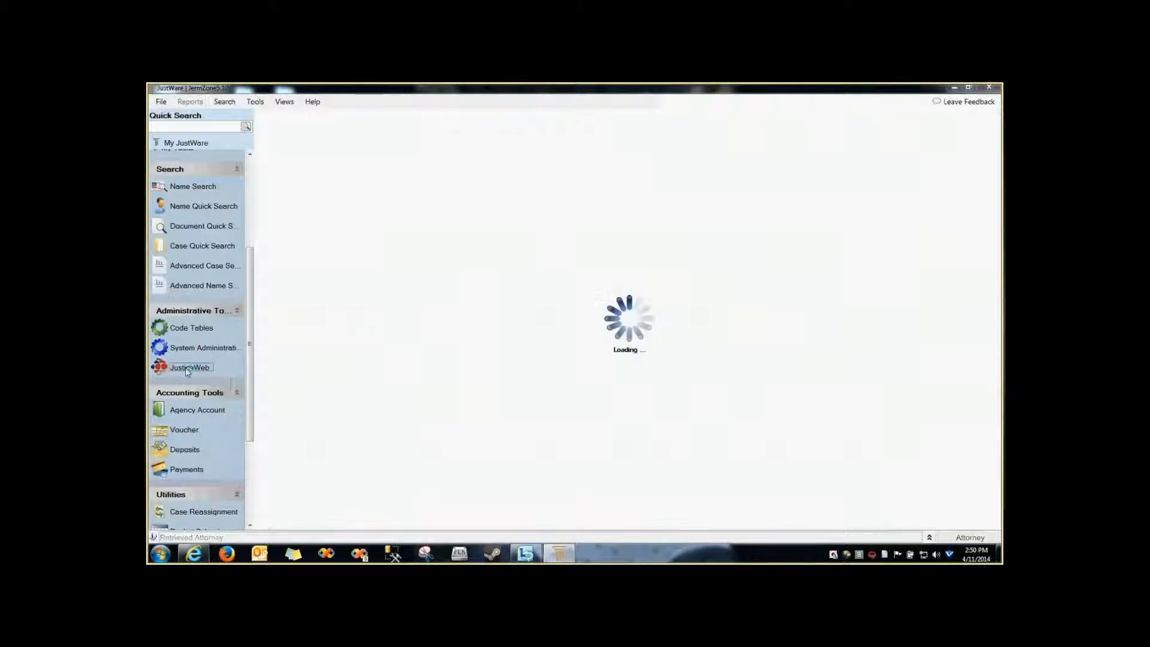
scroll(245, 387, down, 3)
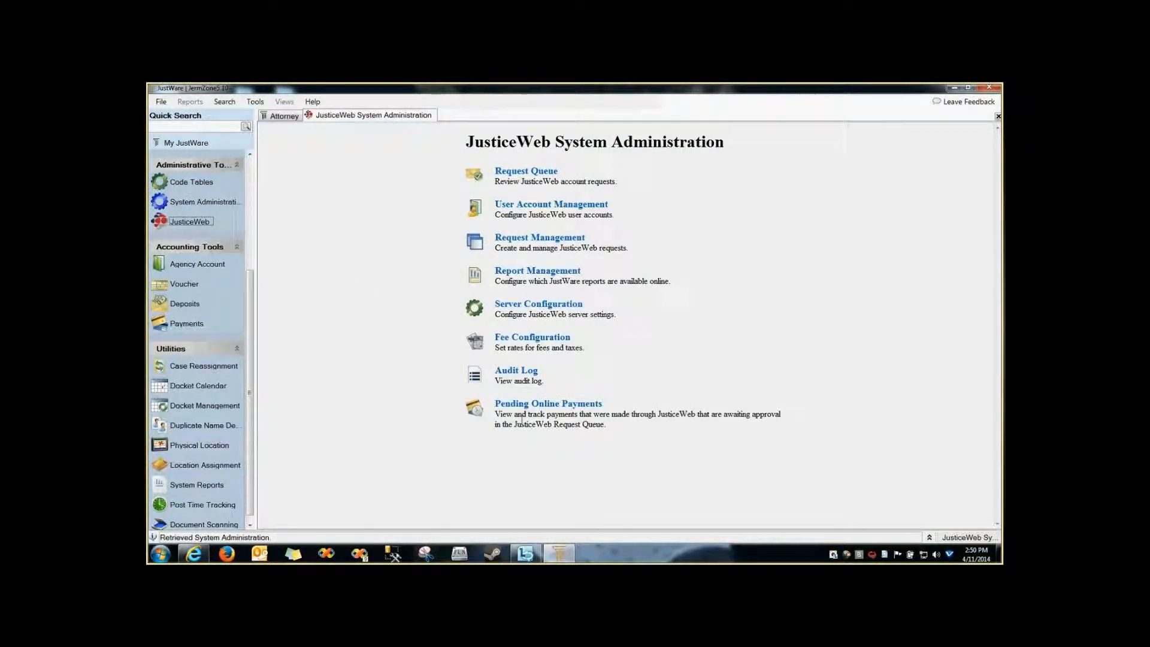
click(550, 308)
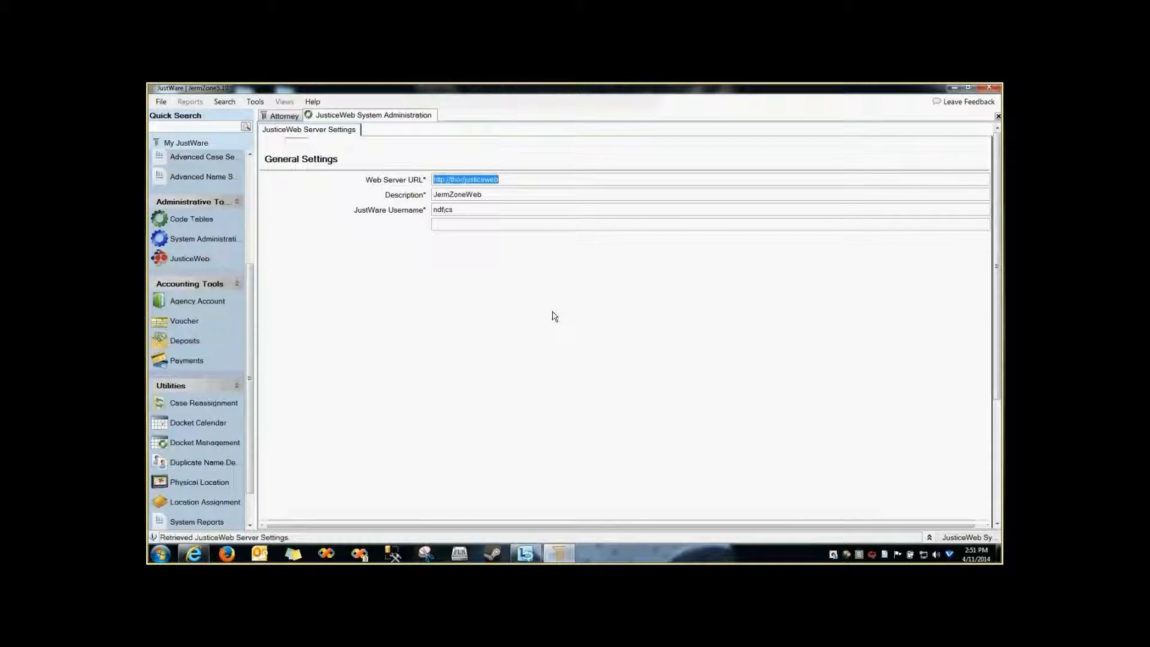
scroll(554, 316, down, 5)
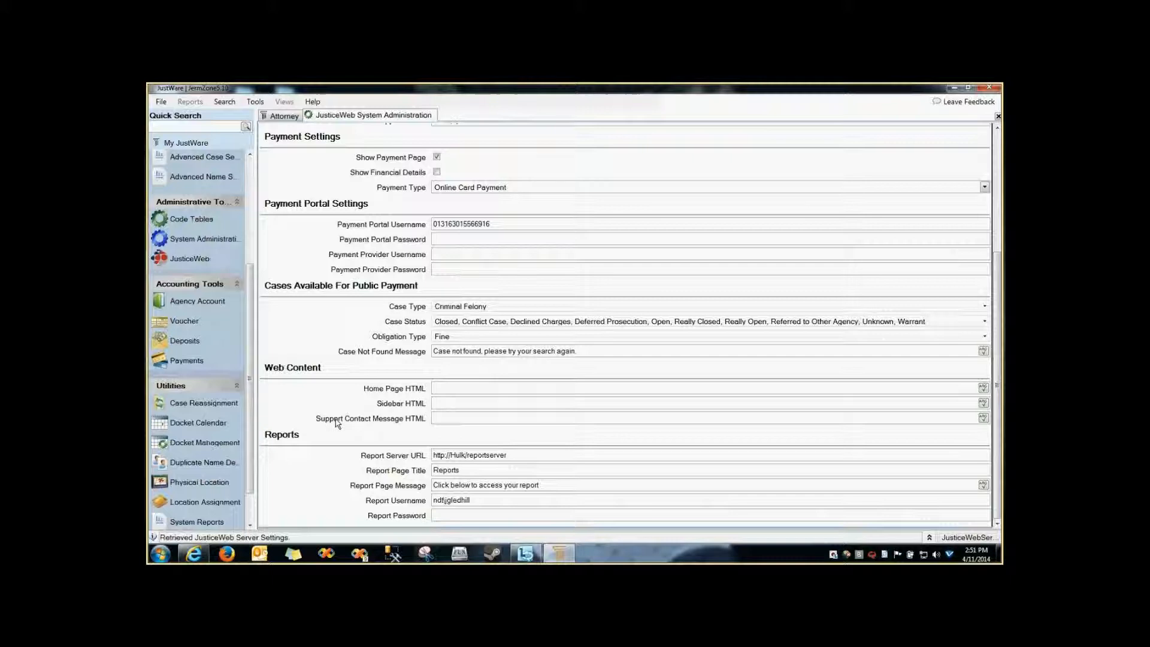
Switch to the browser and examine the JusticeWeb home page's main content and its "What is JusticeWeb?" sidebar text
click(194, 553)
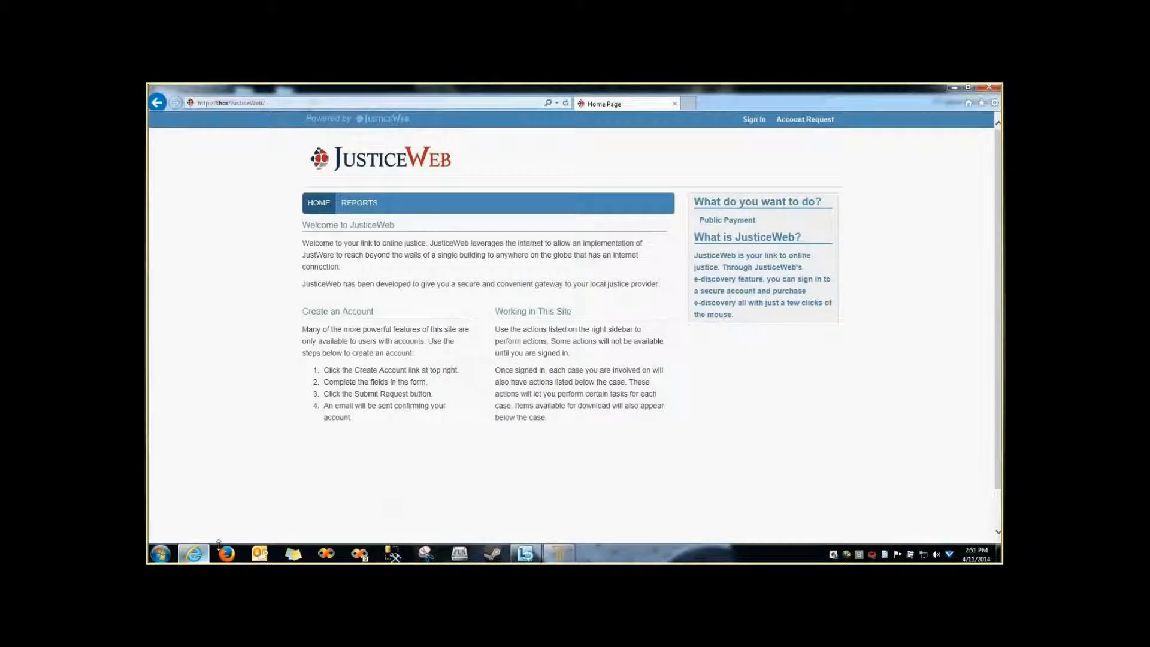
drag(548, 417, 305, 227)
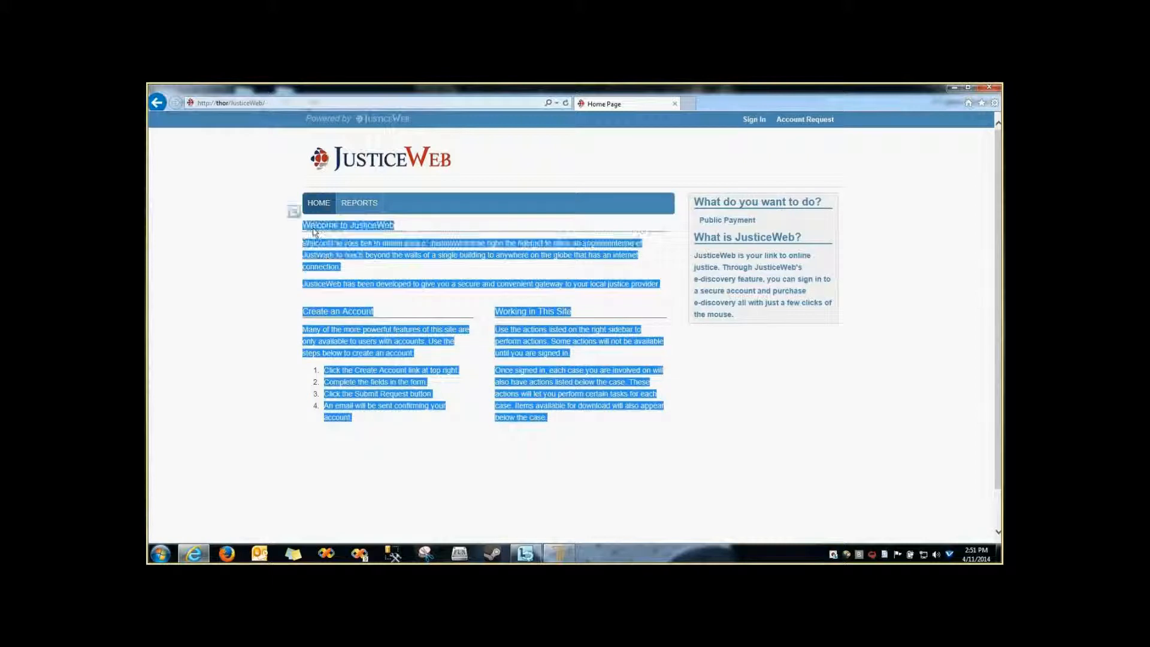
click(452, 340)
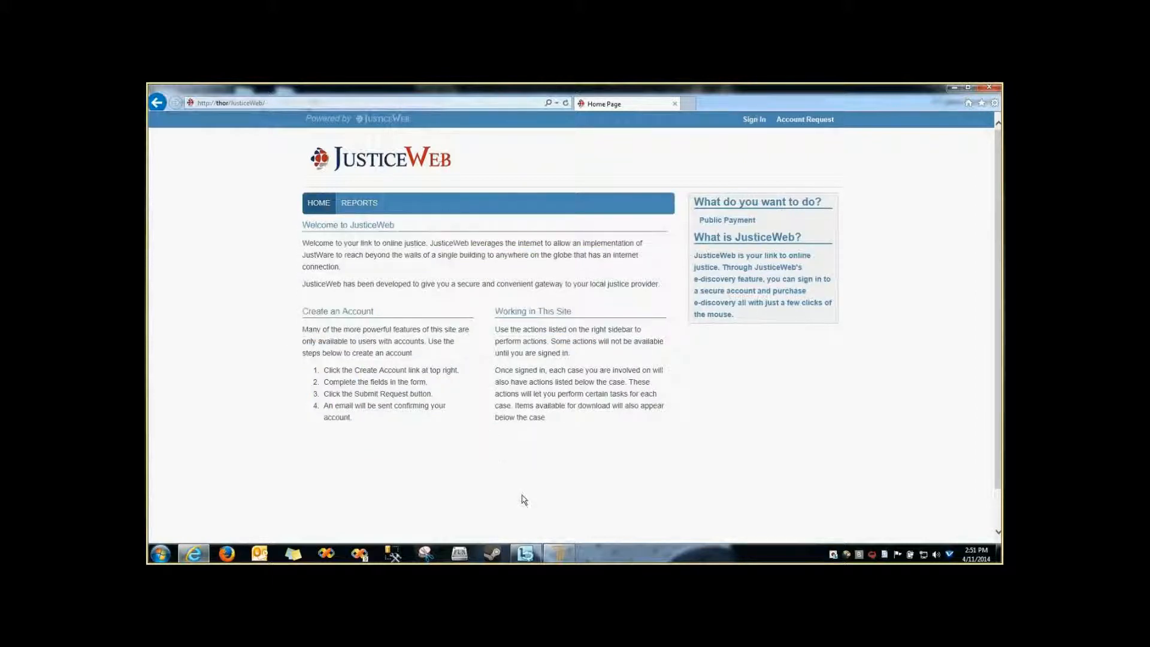
drag(734, 314, 693, 237)
click(749, 294)
Switch back to JustWare and examine the Home Page, Sidebar and Support Contact Message HTML fields under Web Content
click(560, 557)
click(432, 405)
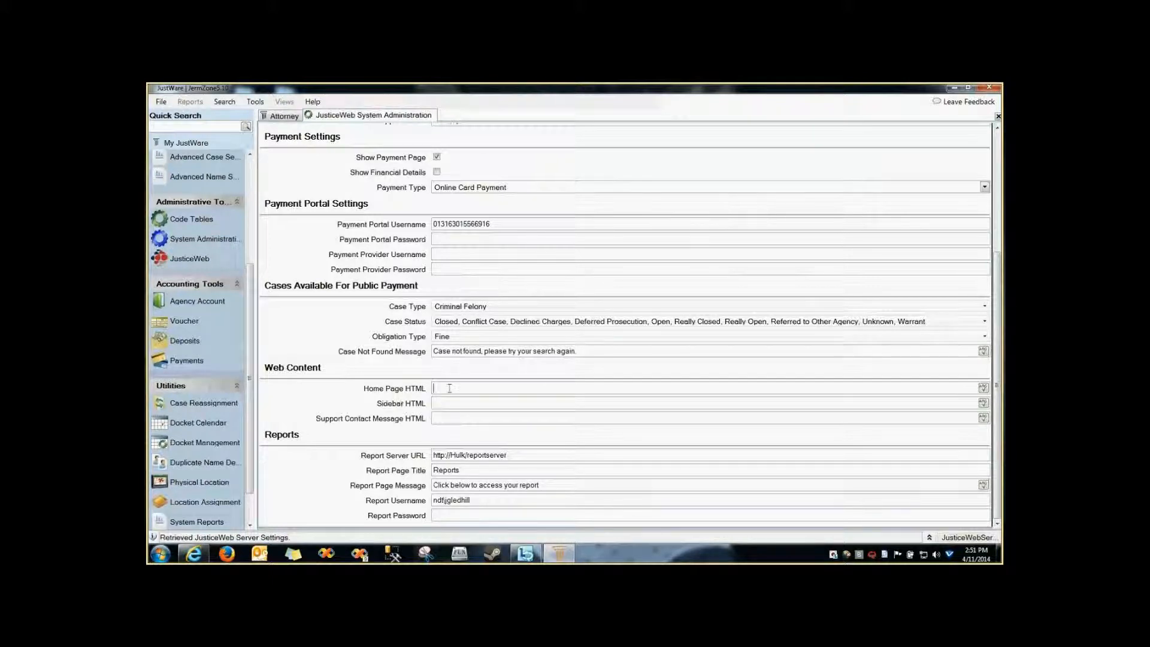
click(436, 417)
Open the HomePage file from the desktop in Notepad++ and copy all of its HTML code
click(954, 88)
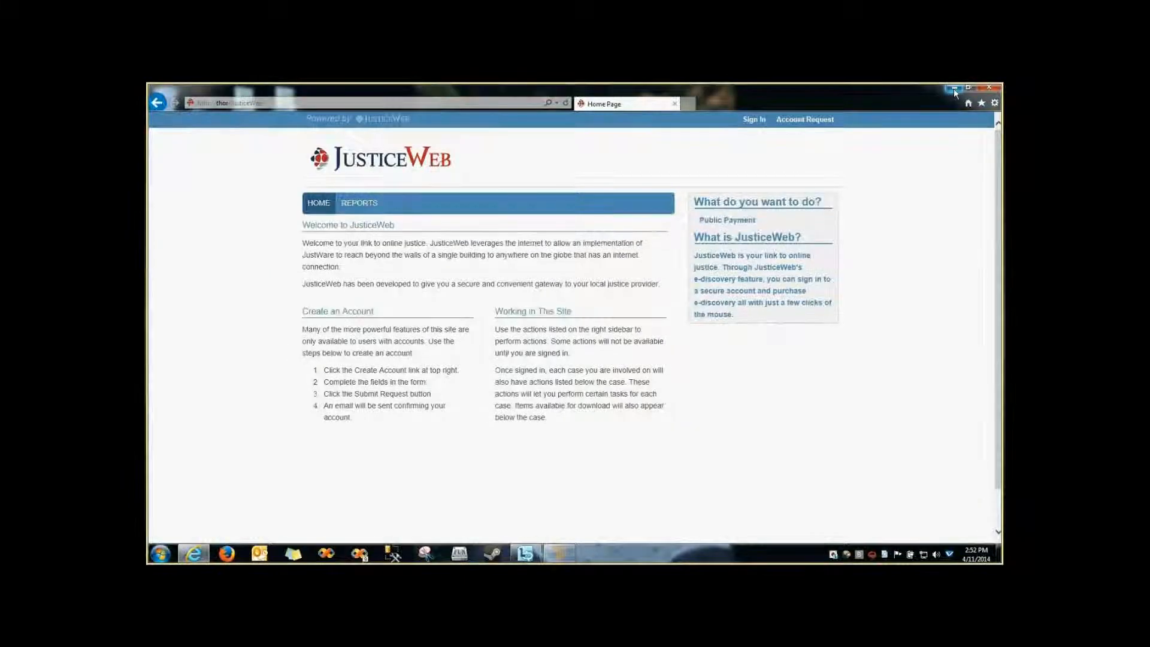
click(954, 88)
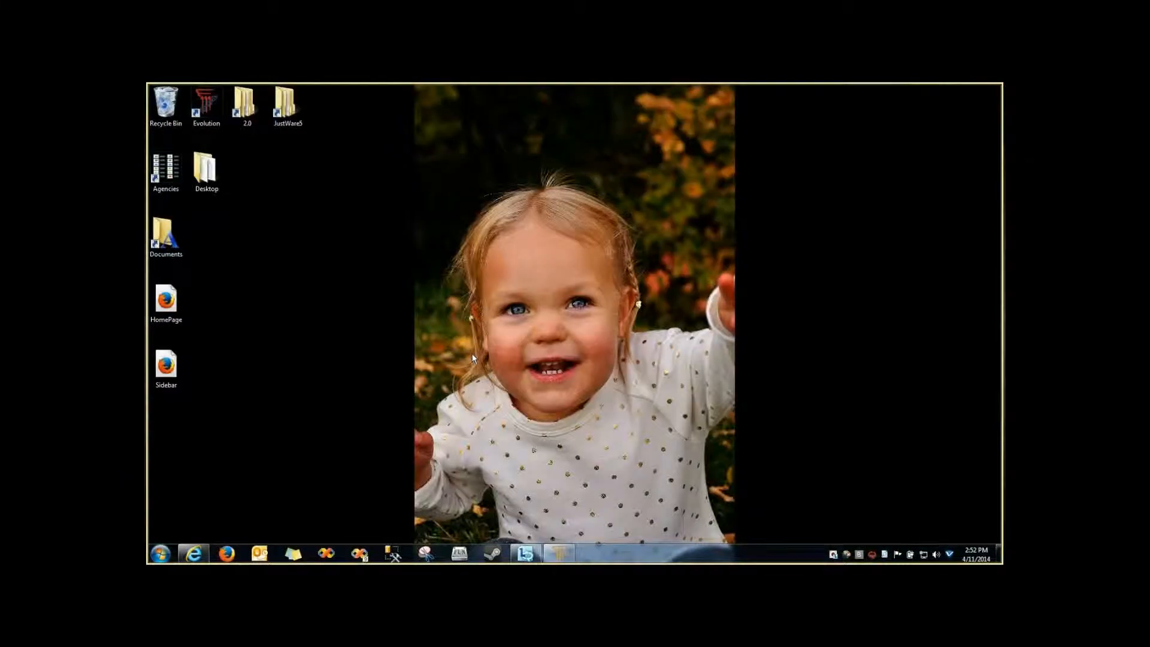
right_click(175, 303)
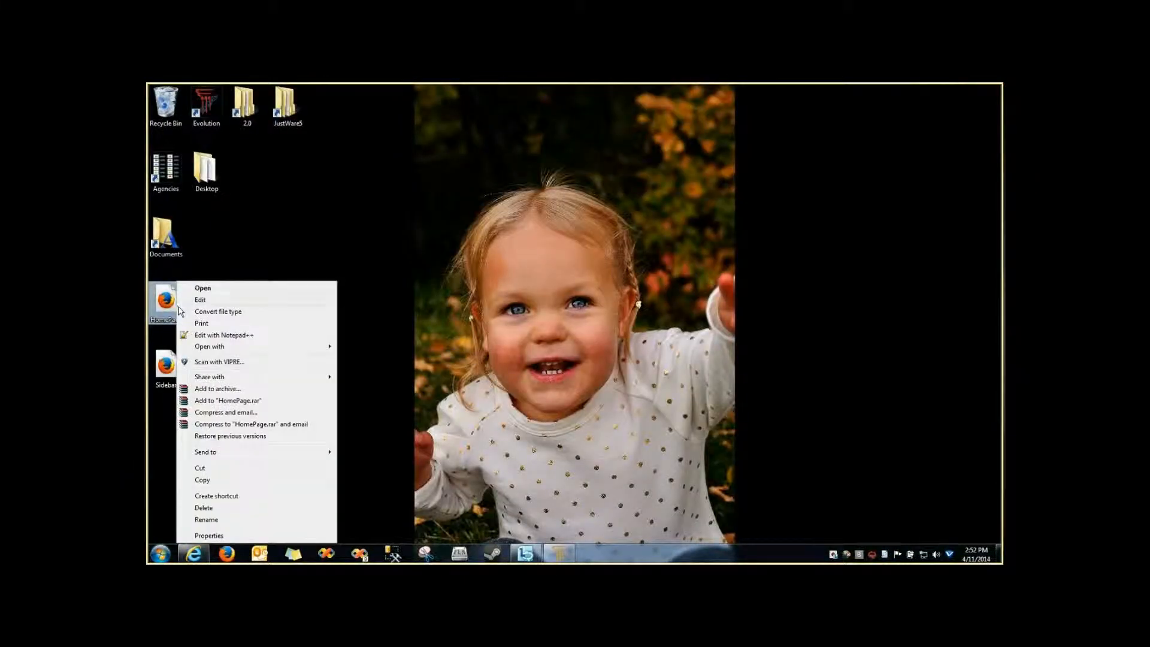
click(248, 336)
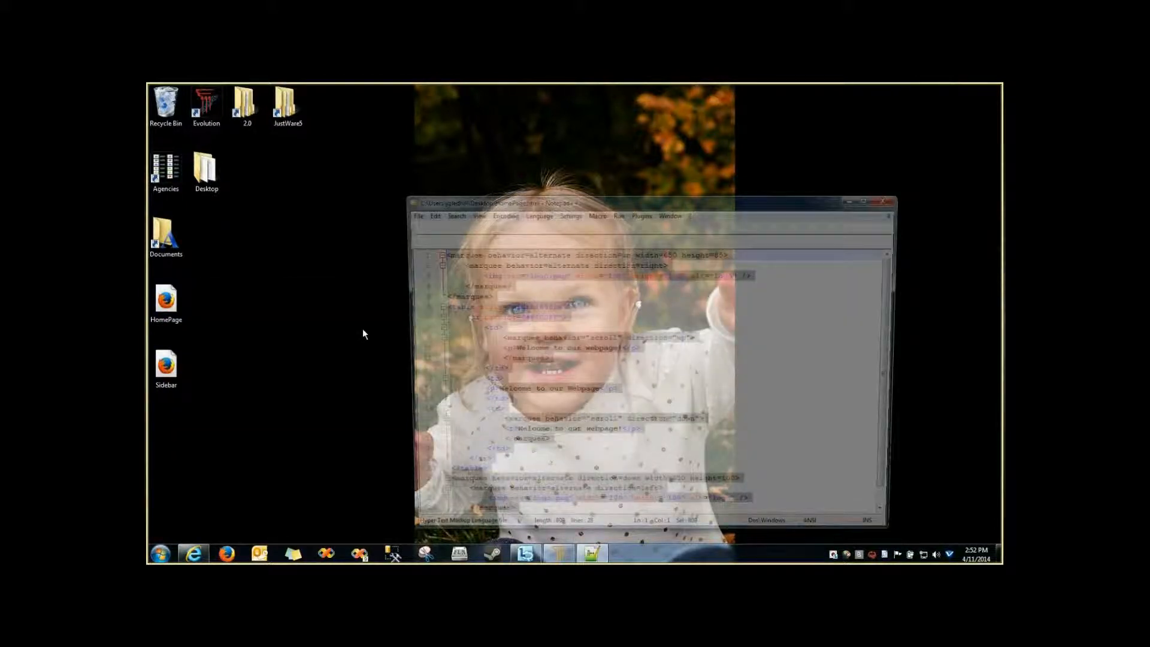
scroll(562, 334, down, 1)
click(481, 499)
scroll(481, 500, up, 1)
click(515, 287)
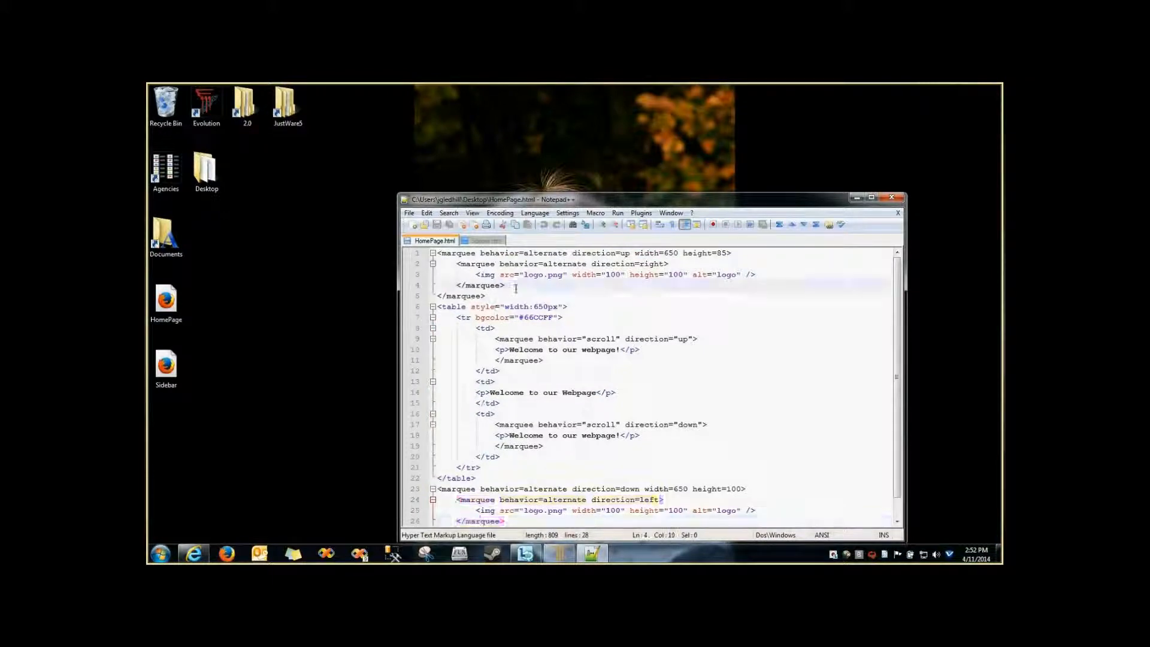
key(ctrl+a)
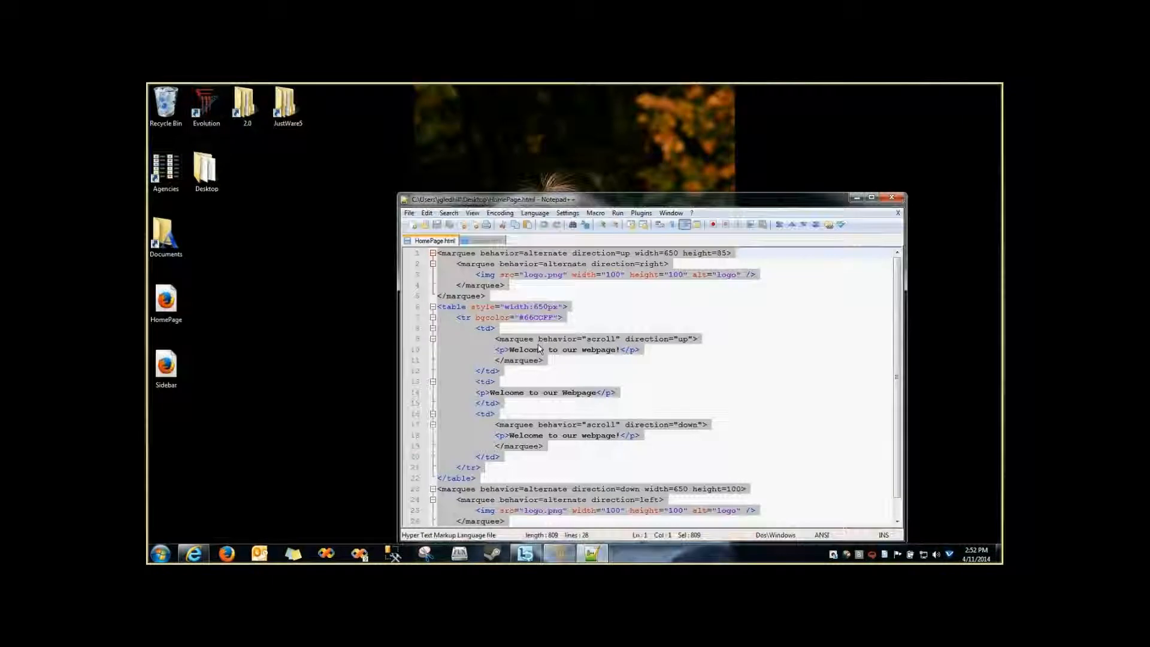
Switch to JustWare and fill the Home Page HTML setting with the copied HomePage code through its text editor
key(alt+Tab)
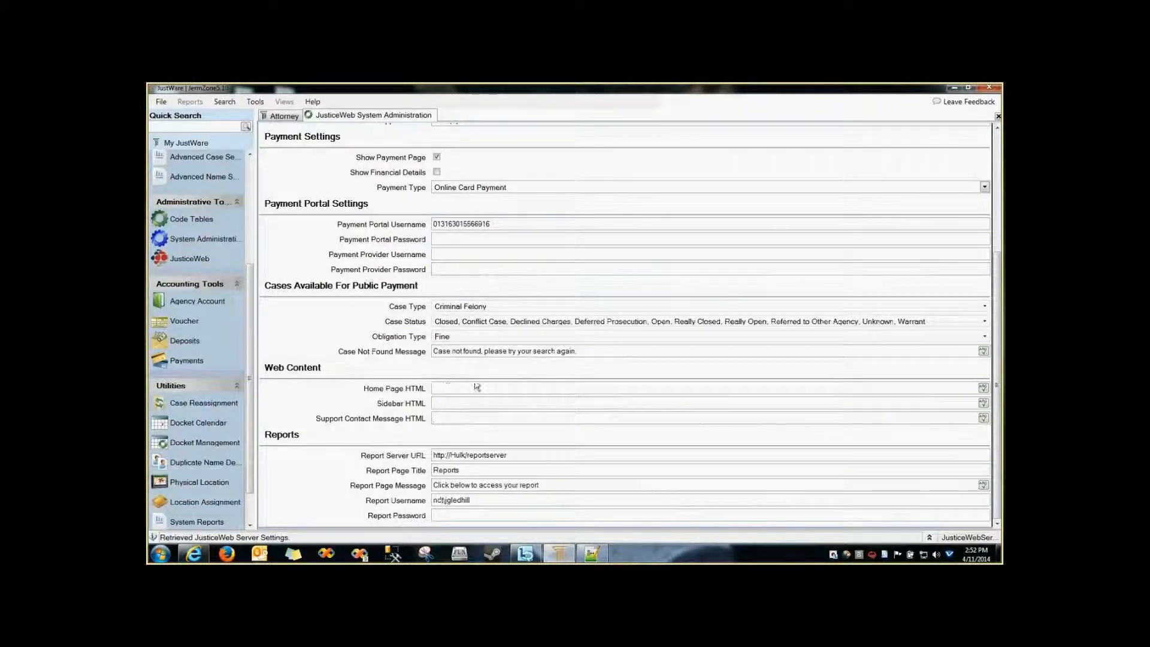
click(983, 388)
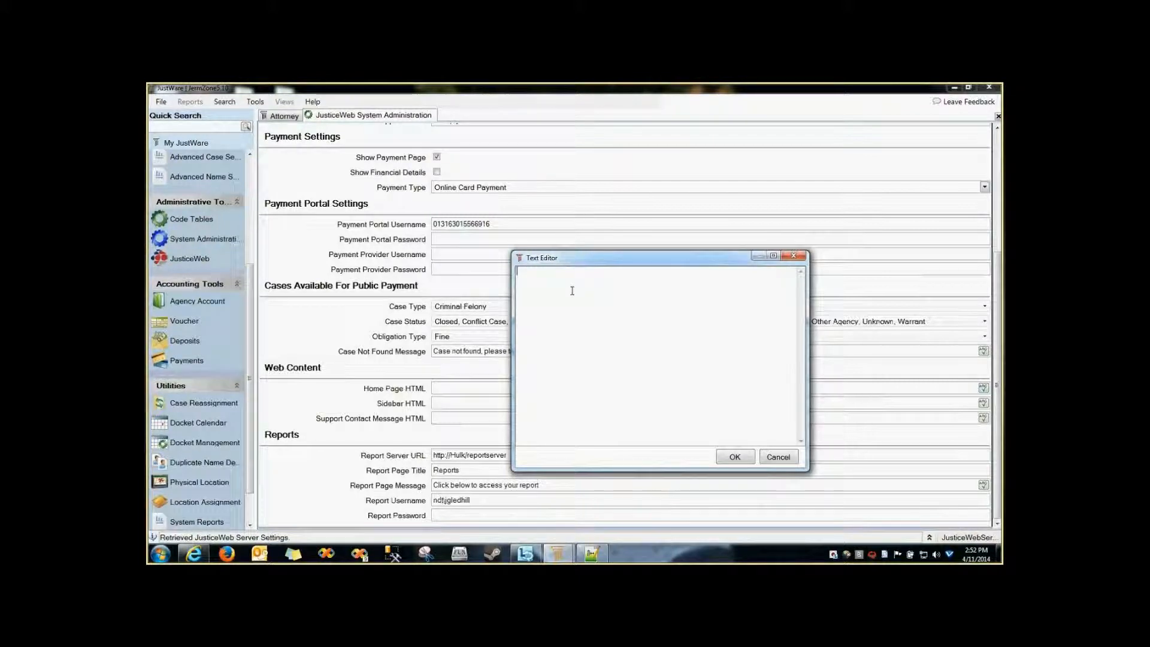
key(ctrl+v)
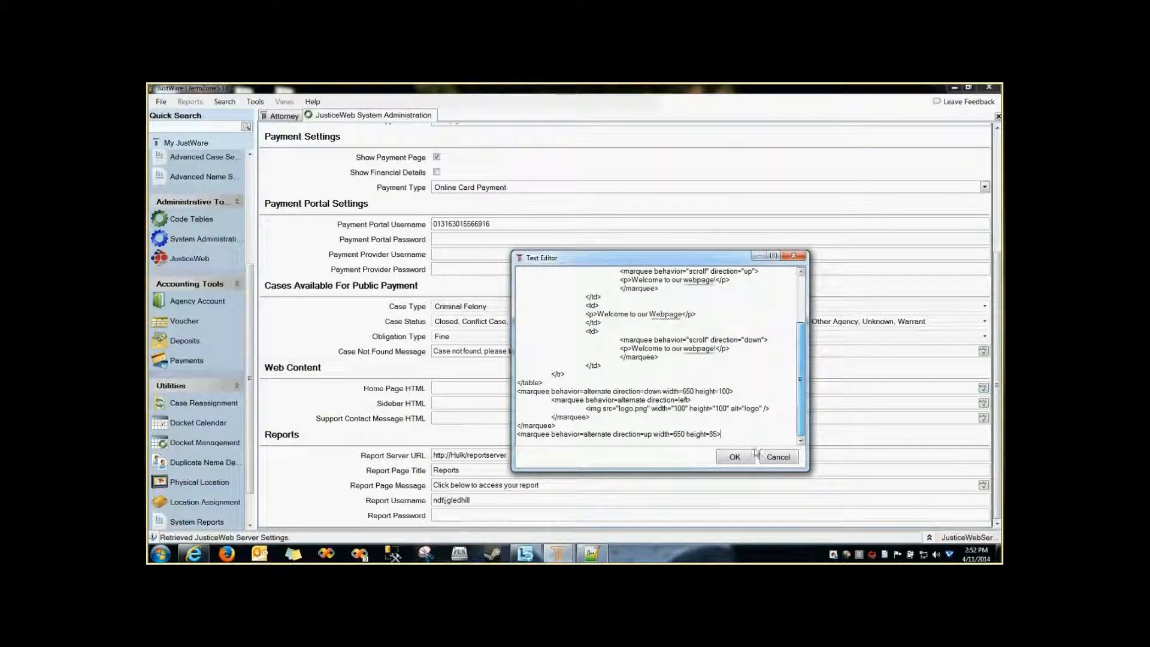
click(734, 456)
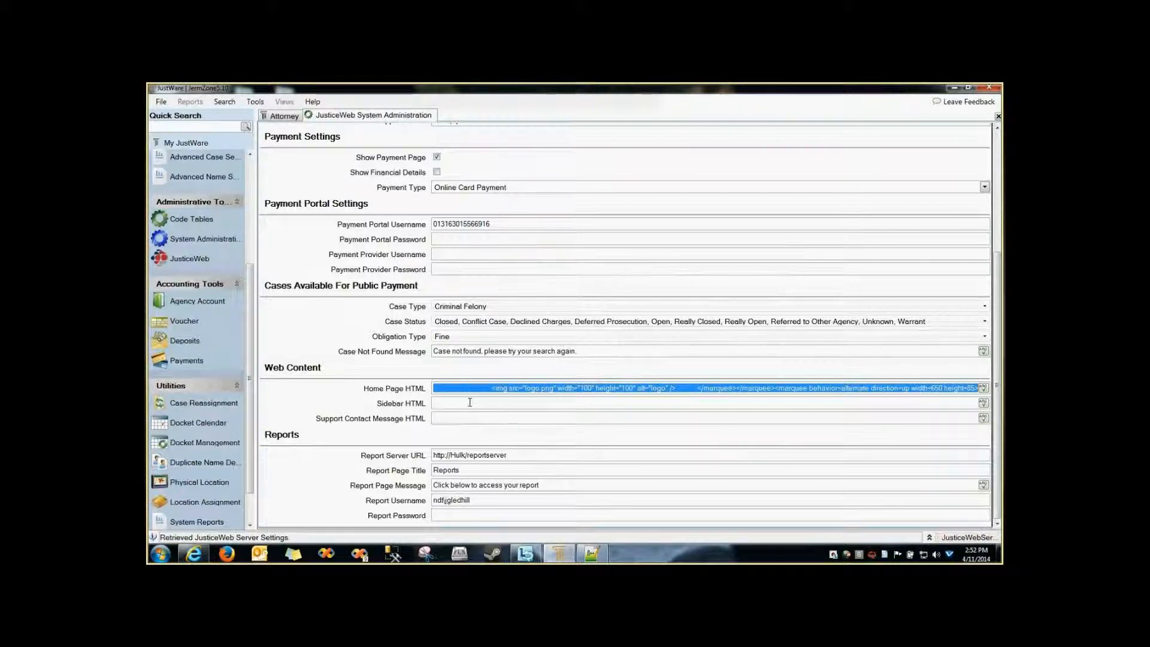
Save the JusticeWeb server settings and reload the JusticeWeb home page in the browser
key(ctrl+s)
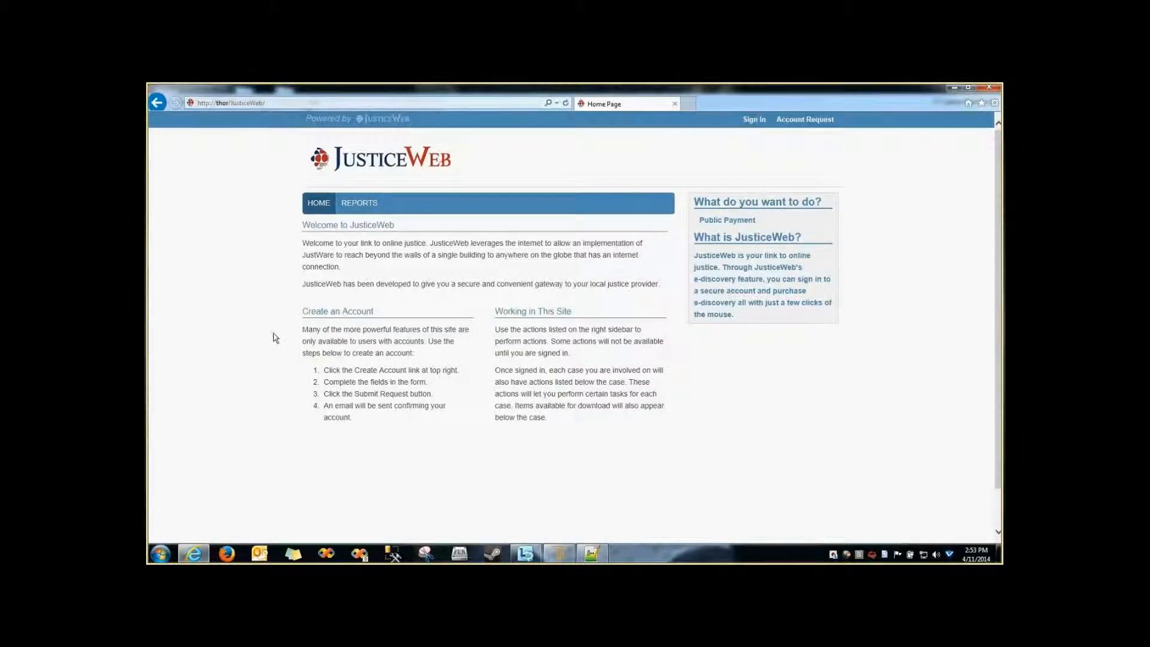
key(F5)
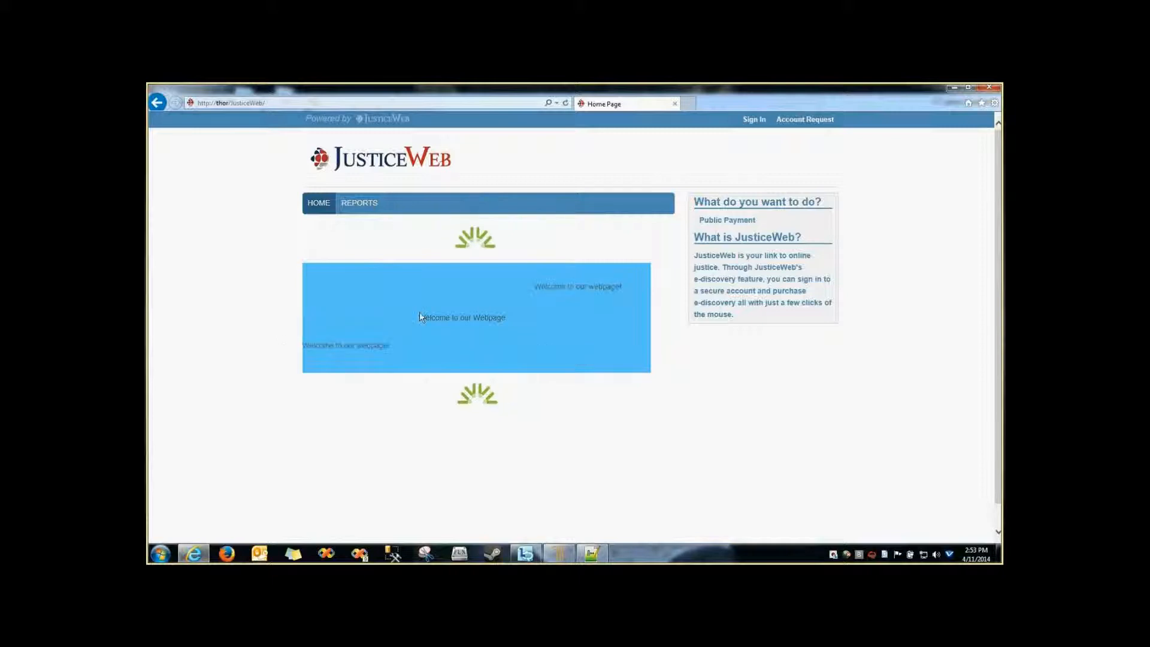
Open the Sidebar file from the desktop in Notepad++ and copy all of its HTML code
click(953, 89)
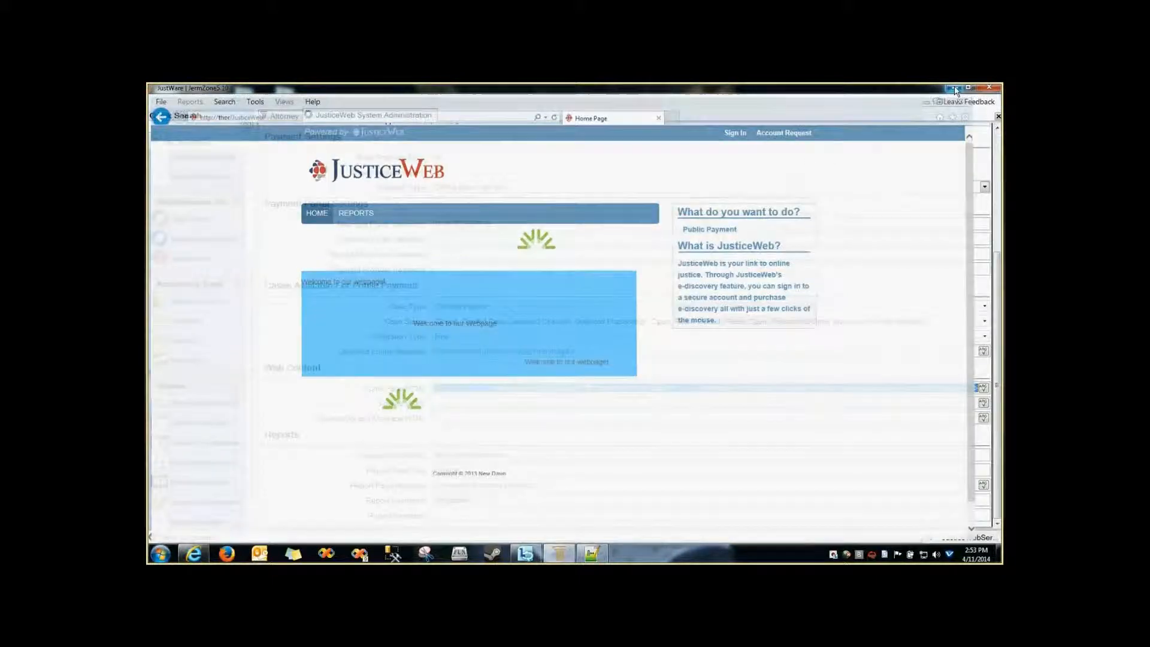
click(955, 90)
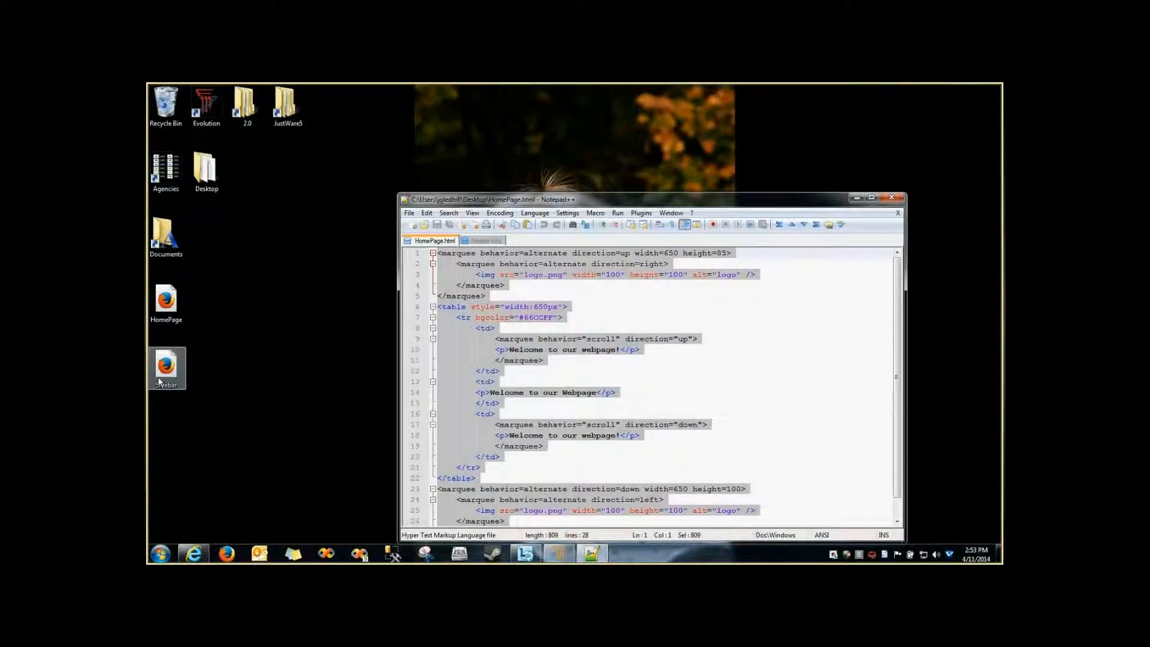
right_click(159, 381)
click(251, 182)
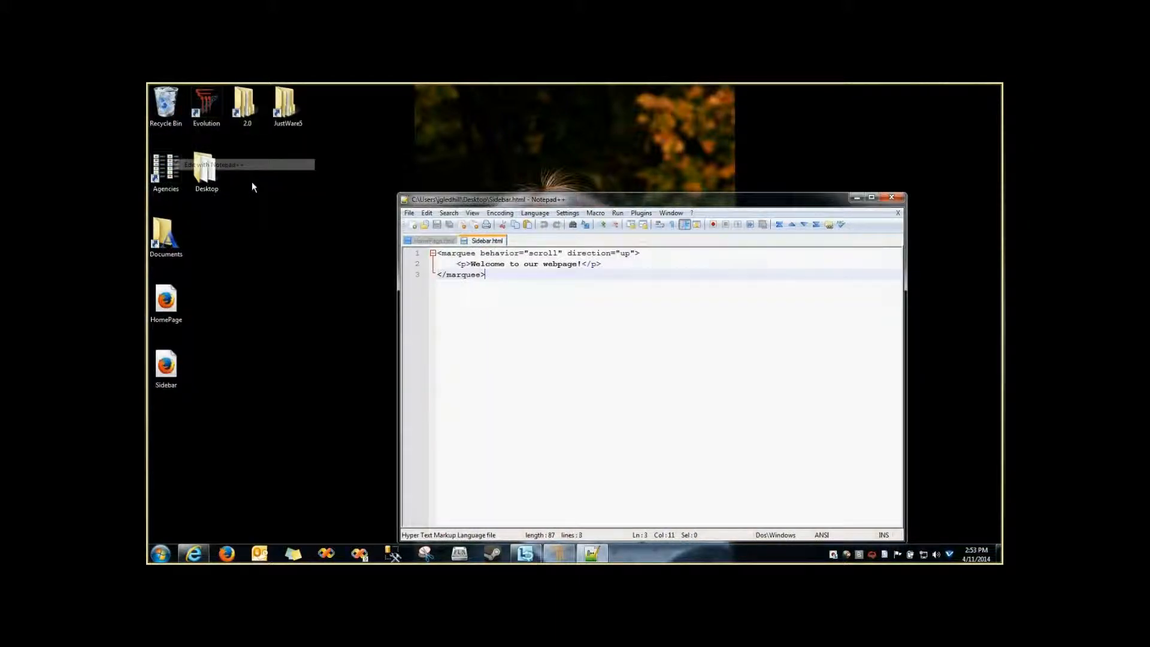
key(ctrl+a)
key(ctrl+c)
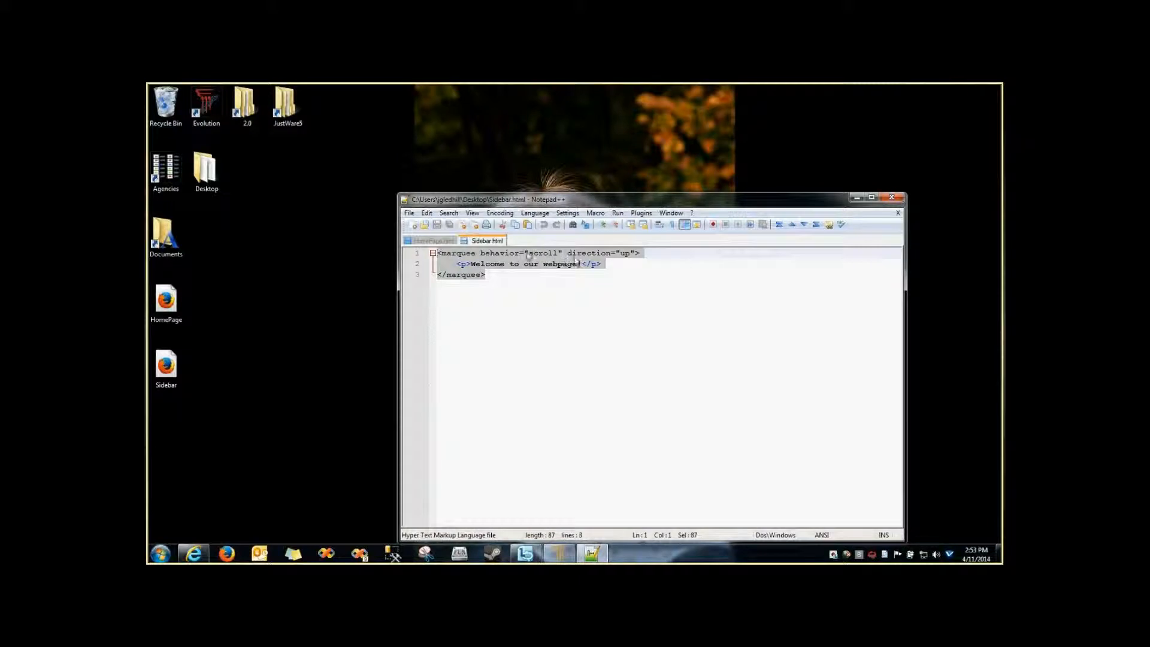
Switch to JustWare and fill the Sidebar HTML setting with the copied Sidebar code through its text editor
click(485, 409)
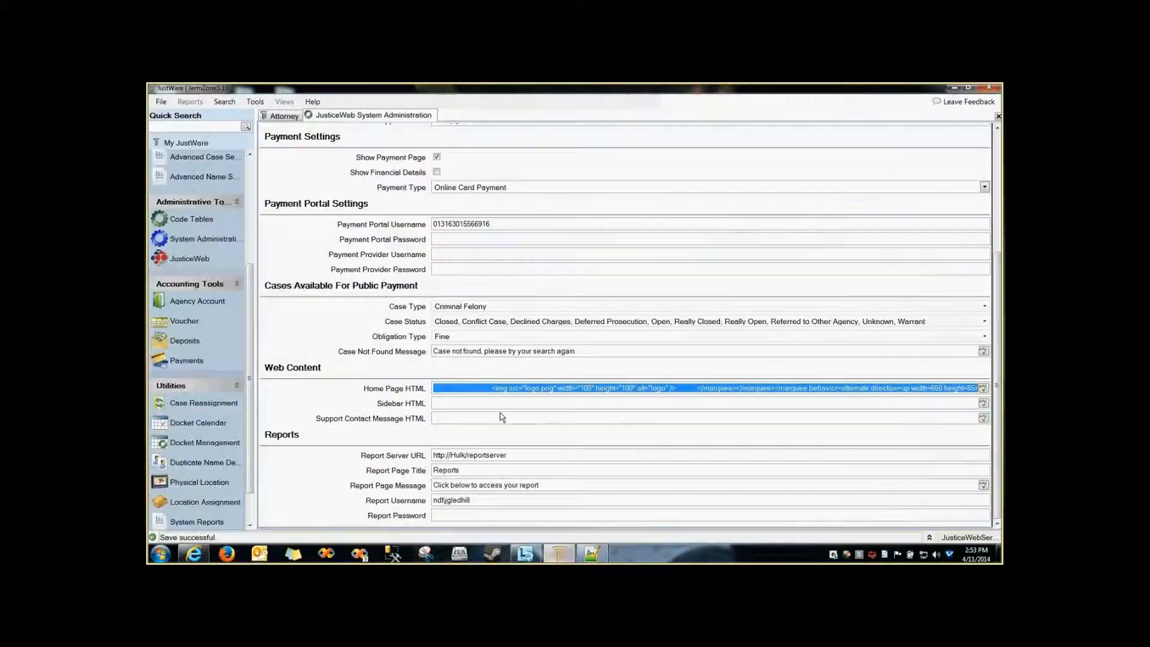
click(558, 553)
click(983, 402)
key(ctrl+v)
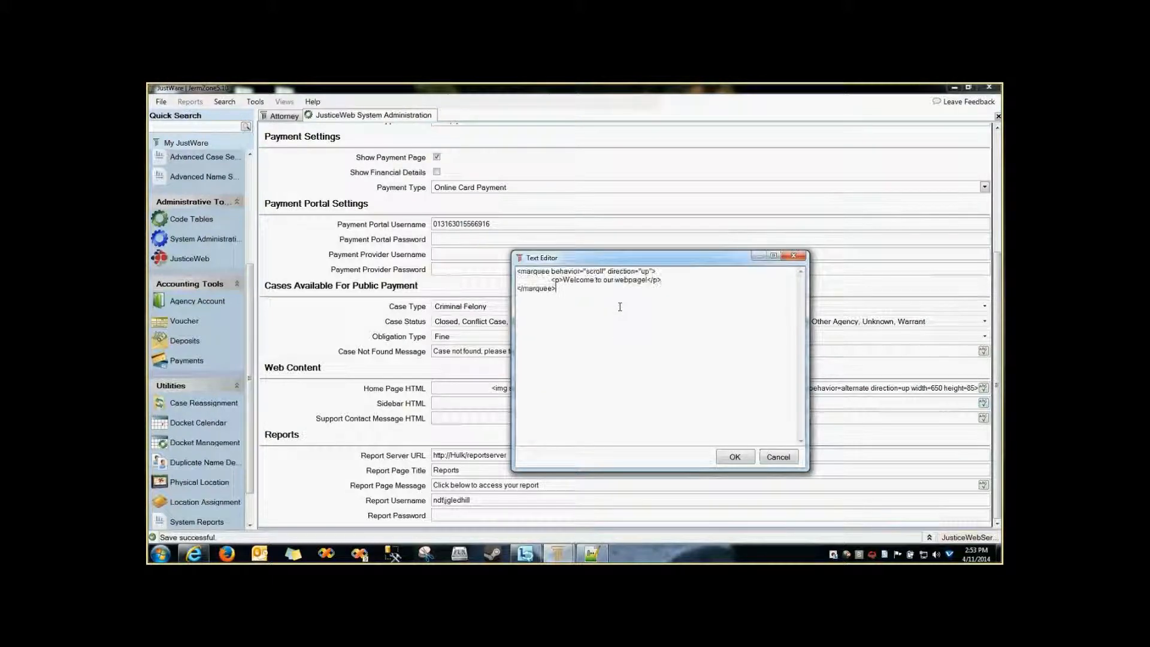
click(735, 457)
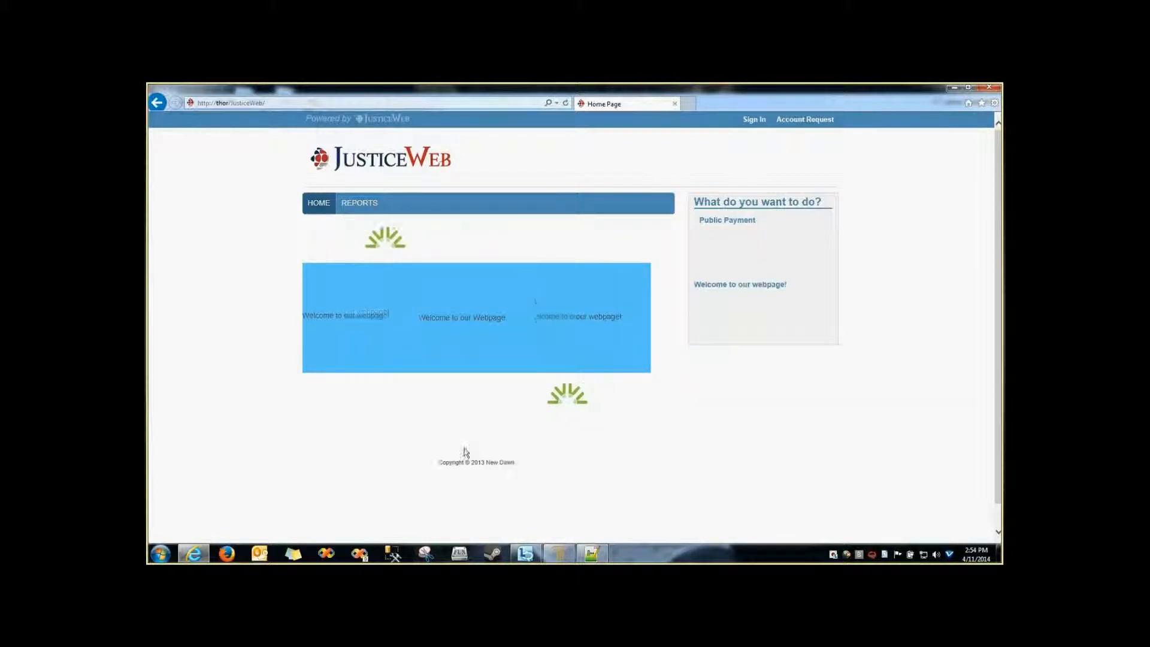
Clear the Sidebar HTML and Home Page HTML settings in JustWare, save, and switch back to the JusticeWeb home page
click(559, 553)
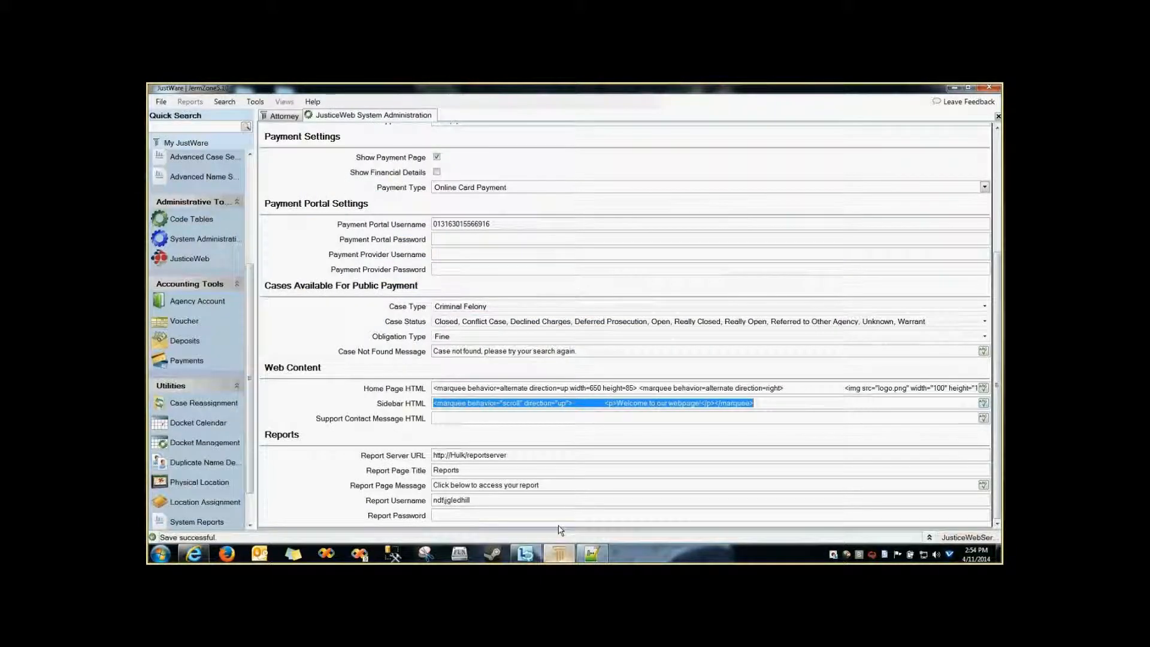
click(667, 388)
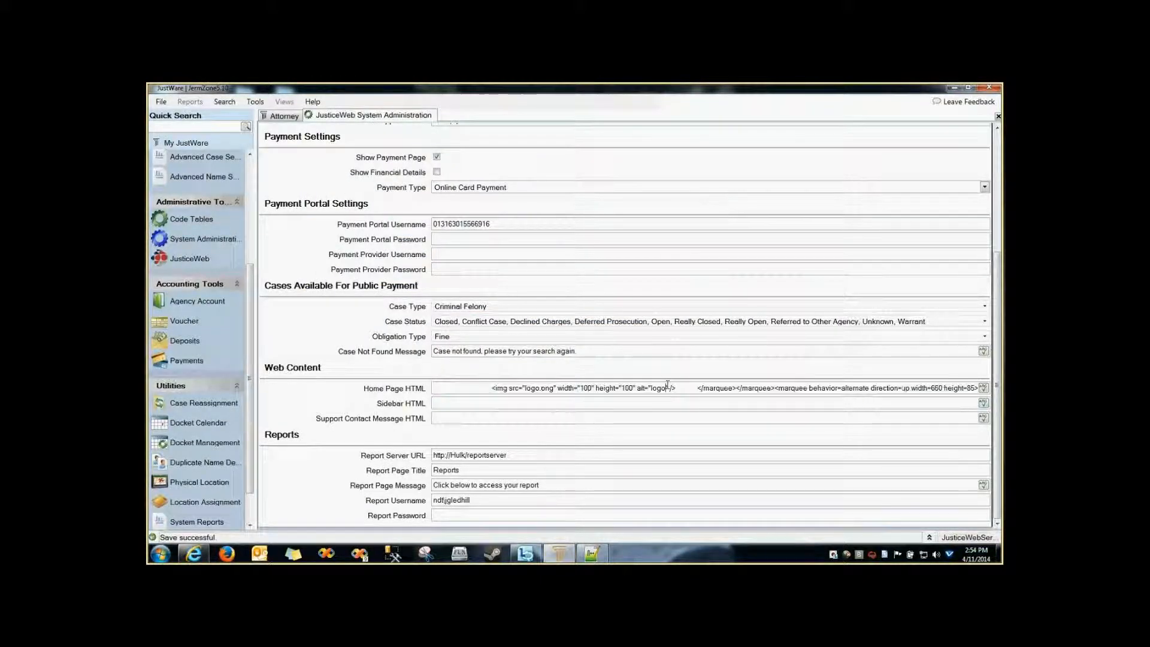
key(ctrl+a)
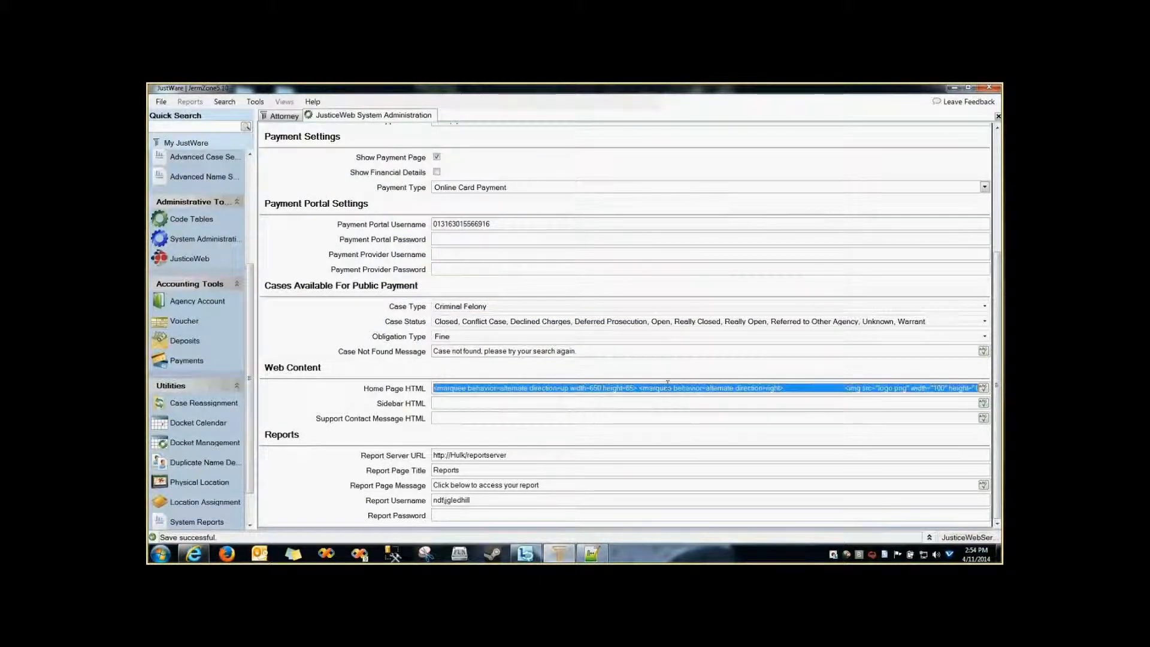
key(Delete)
key(ctrl+s)
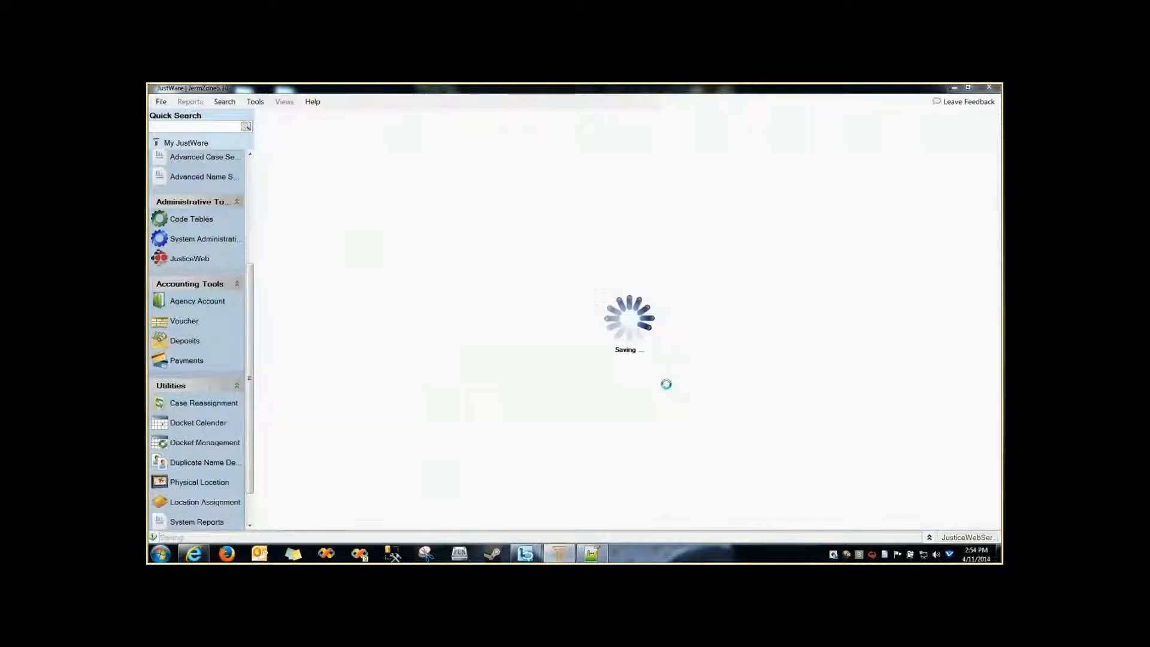
key(alt+Tab)
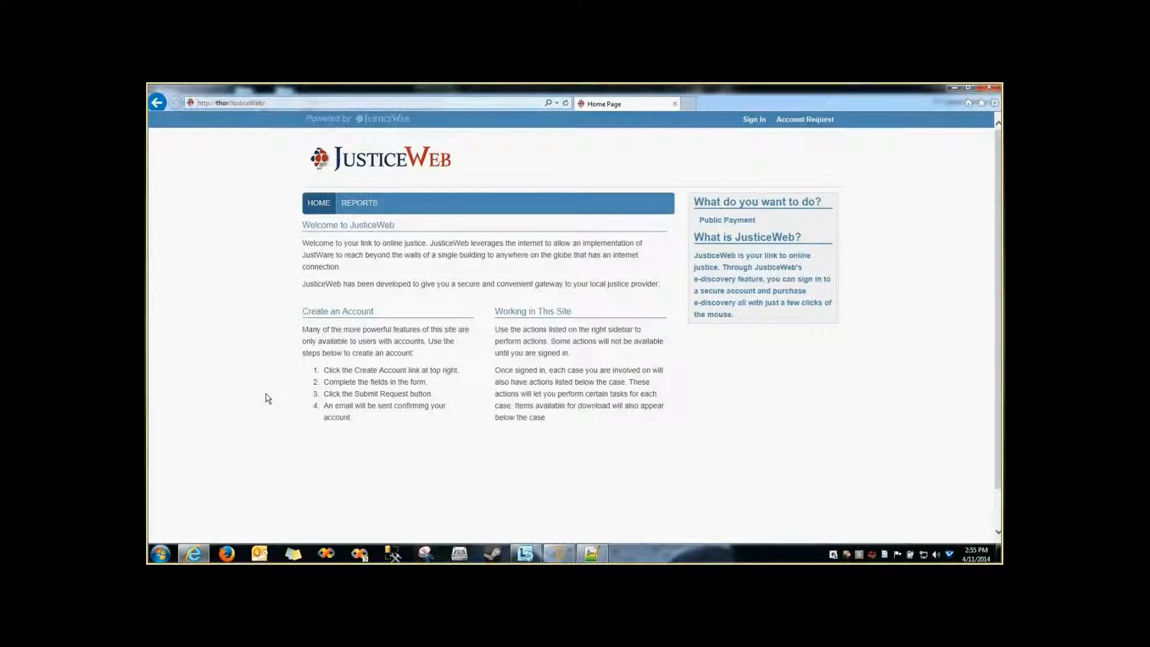
Switch to JustWare and view the attorney session's My Cases list and Active Cases Report
click(559, 556)
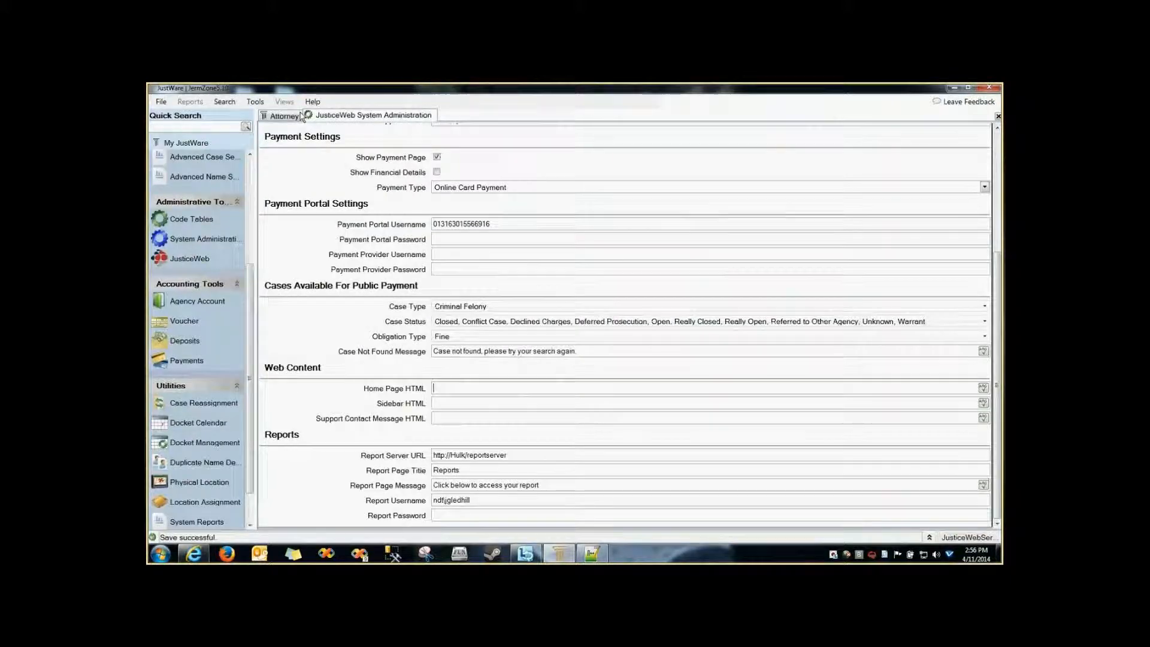
click(297, 116)
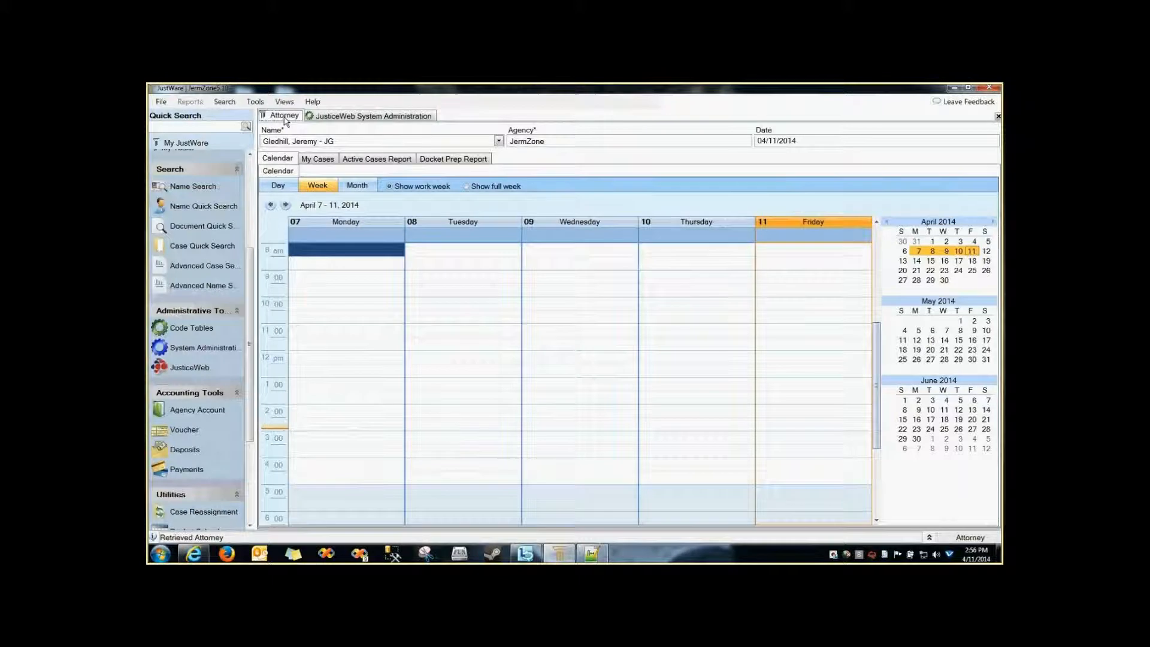
click(316, 159)
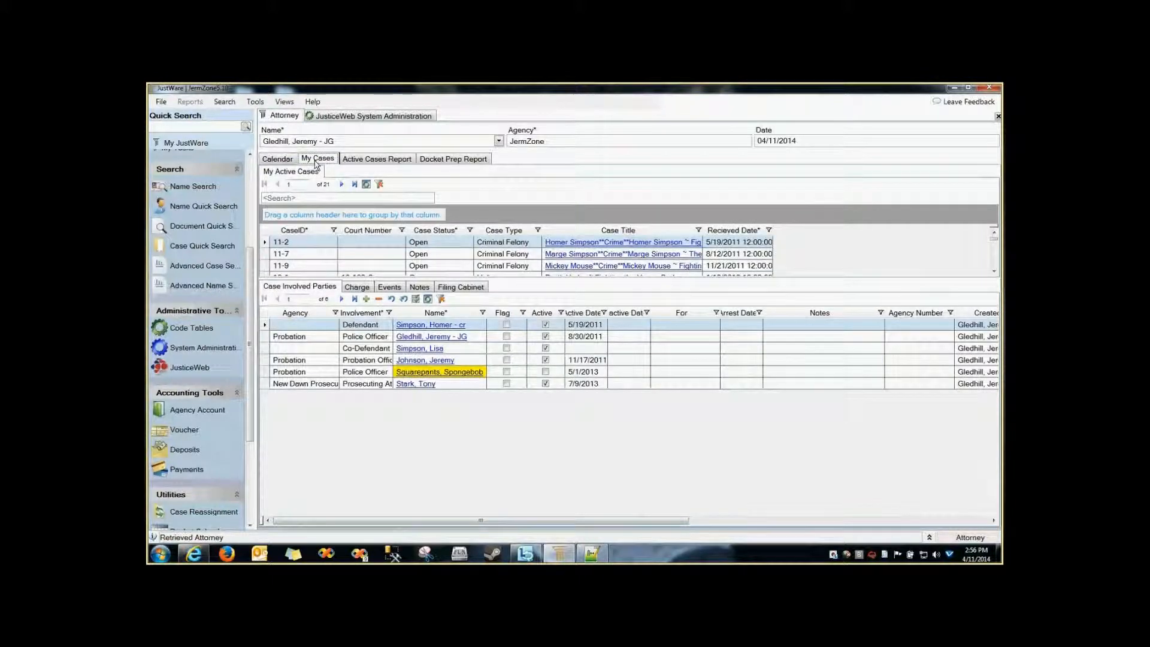
click(376, 159)
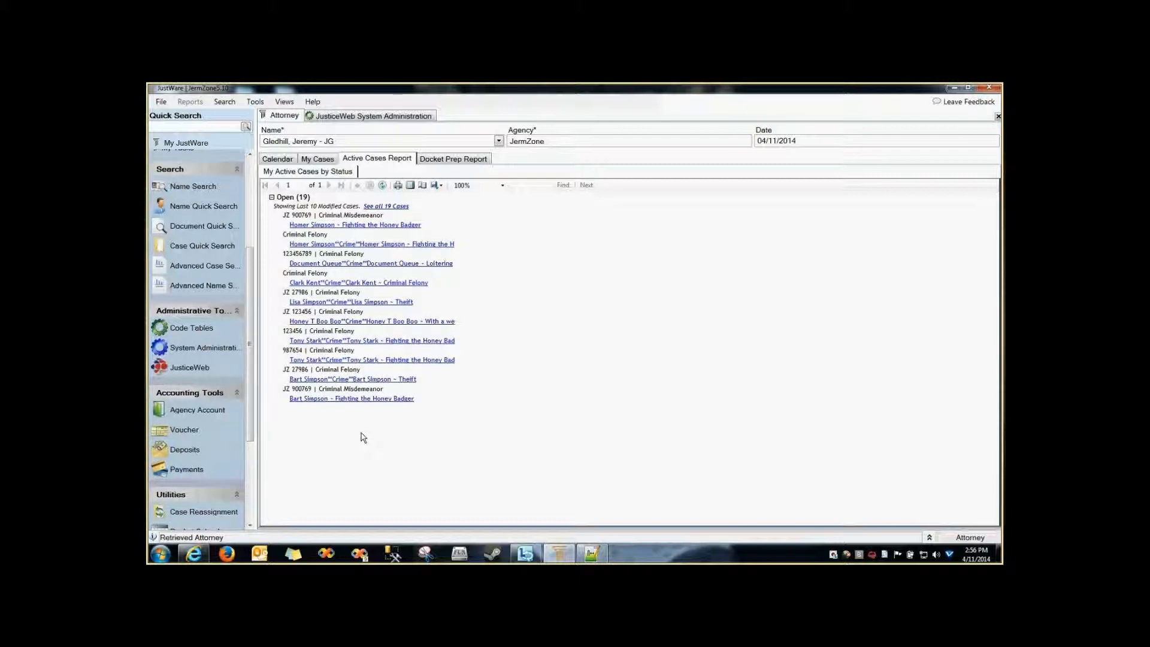
Switch to JusticeWeb in the browser and view its public Reports page
click(198, 555)
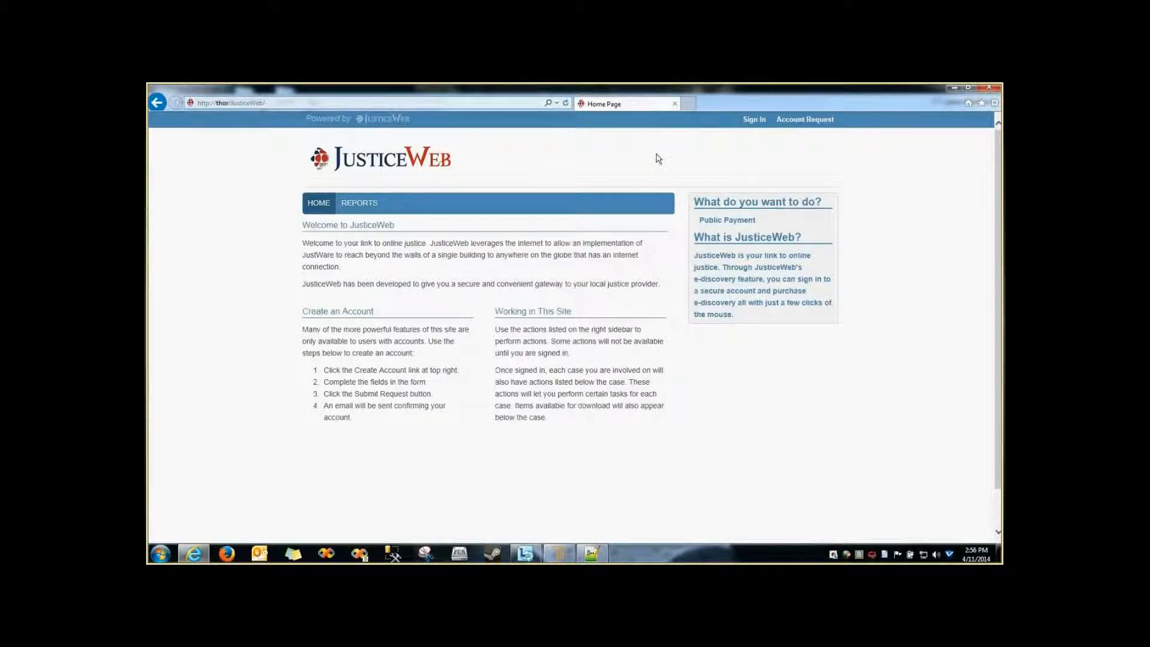
click(361, 204)
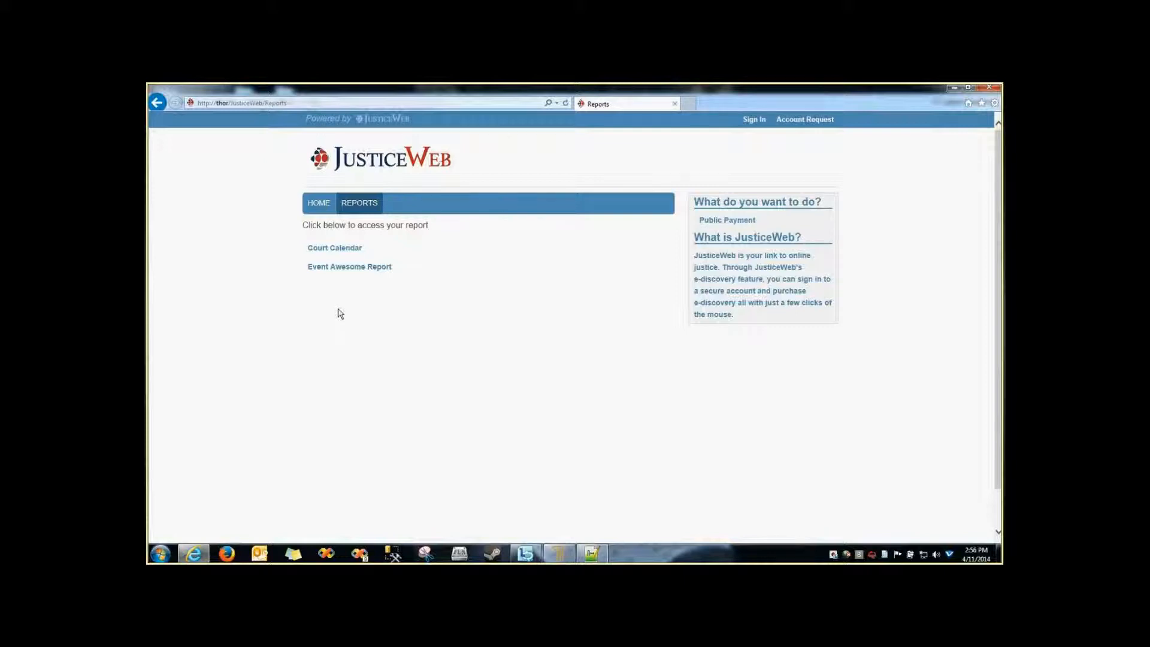
Open Report Management in JustWare's JusticeWeb System Administration, sort the reports by Report Type, and widen the Report column
click(563, 555)
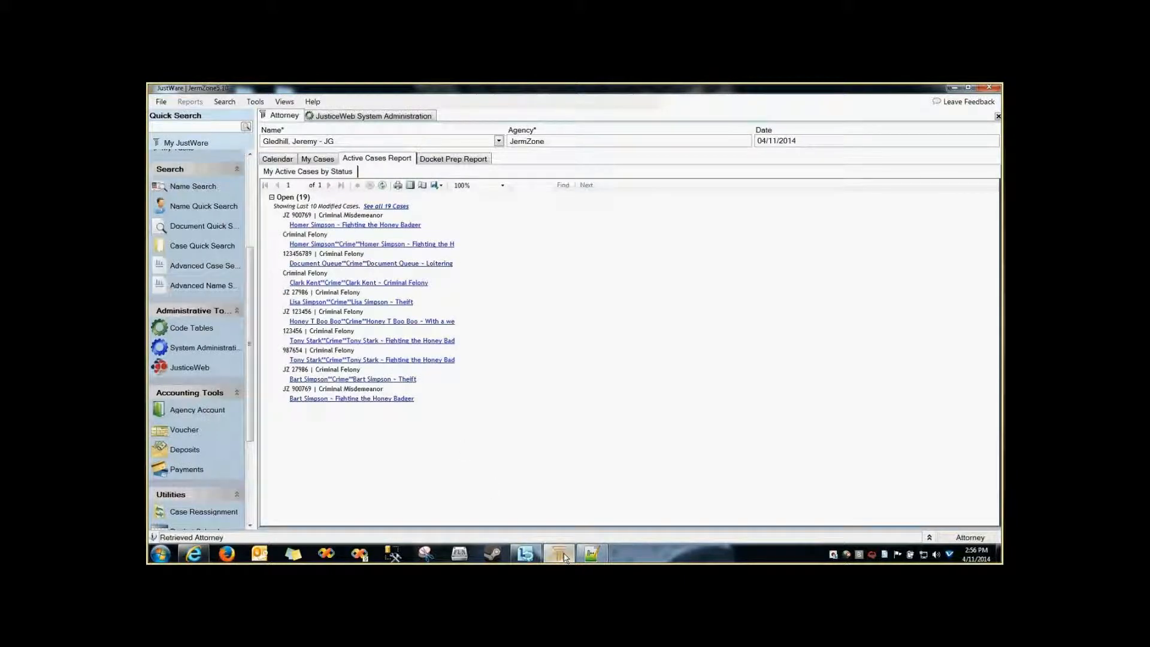
click(353, 117)
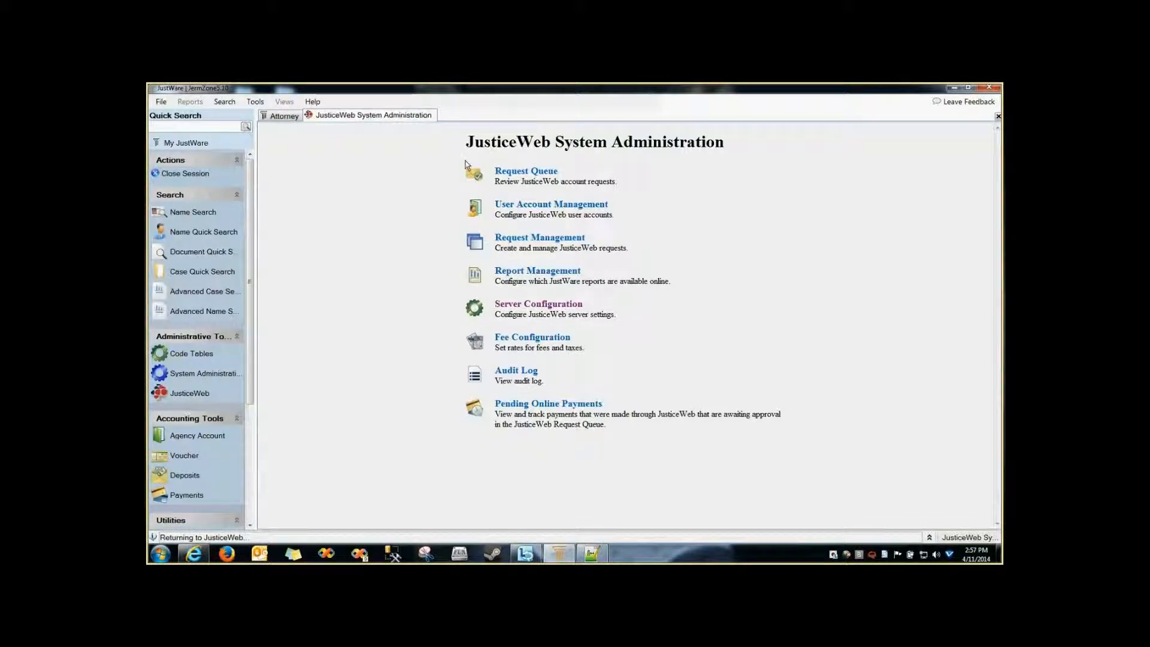
click(557, 273)
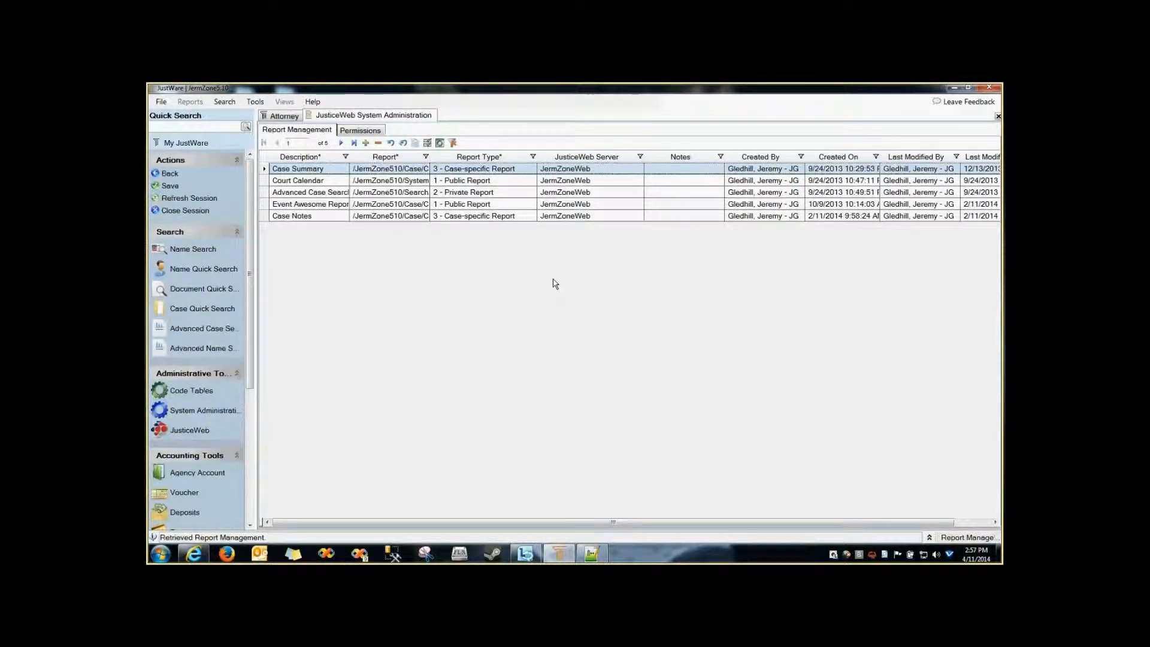
click(475, 157)
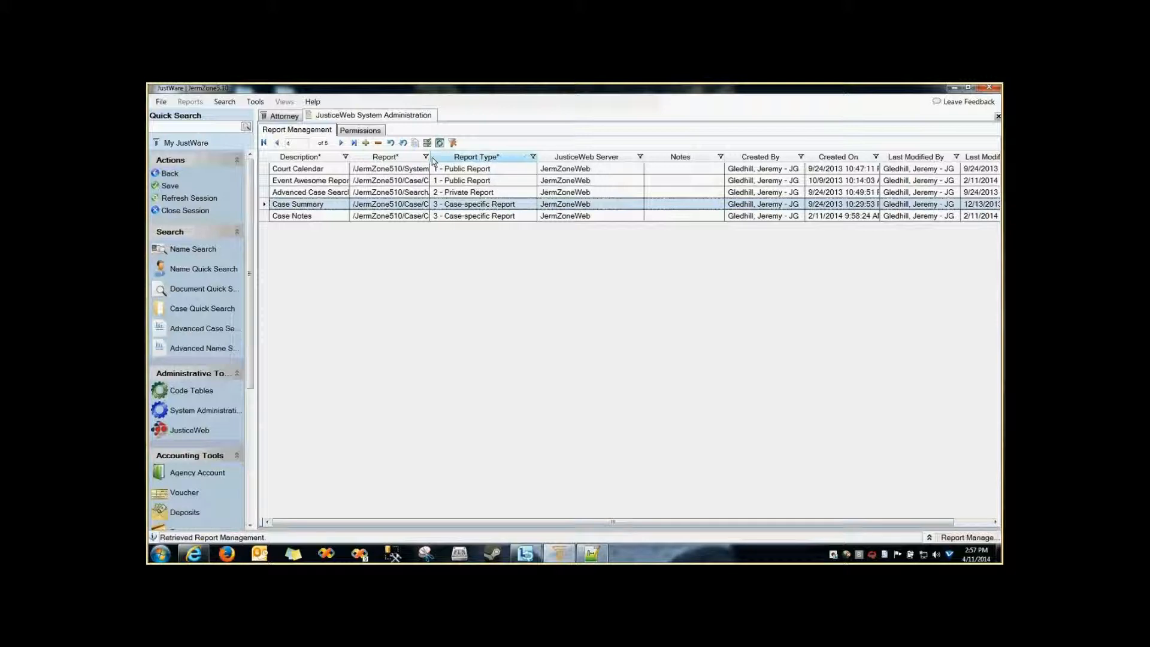
drag(431, 157, 518, 171)
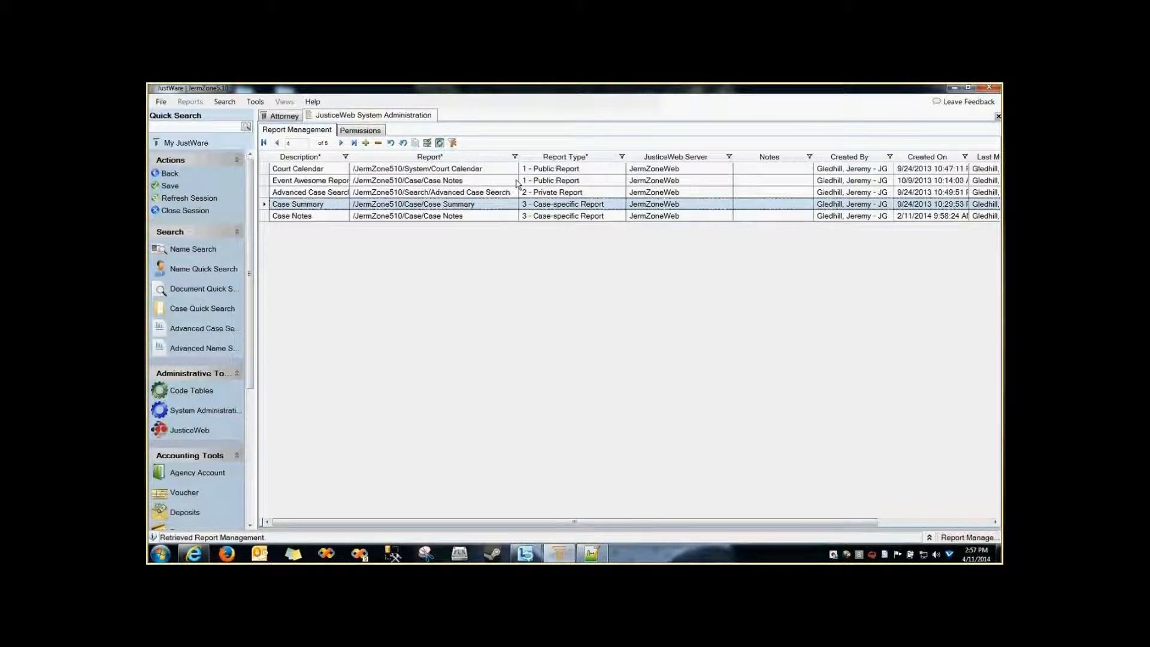
Add a report row with the description "Click Me For Awesome Report" and widen the Description column
click(365, 142)
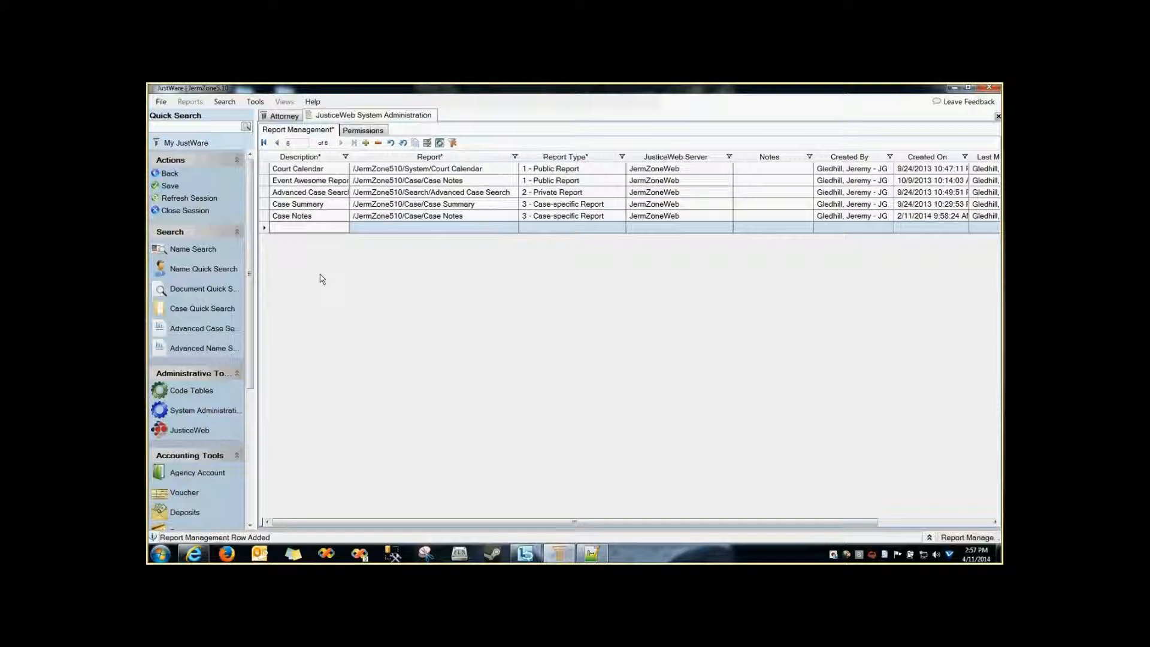
text(Click)
text( Me For Awesome!)
key(Tab)
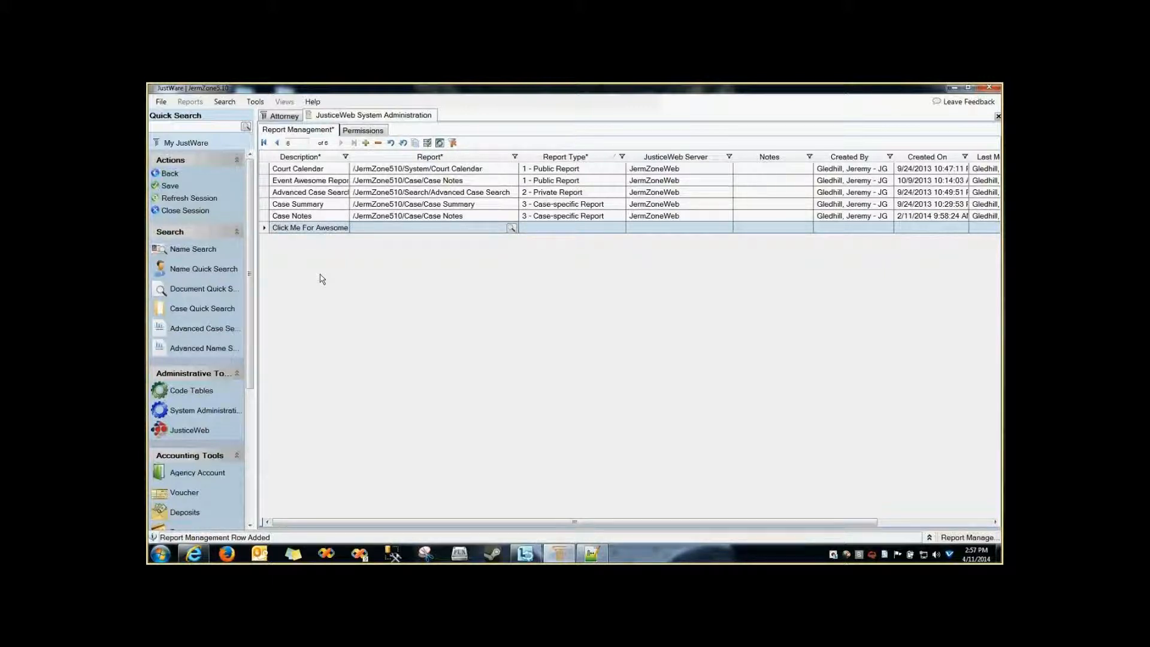
drag(350, 156, 368, 157)
Assign the Advanced Calendar report from the System folder to the new row
click(421, 228)
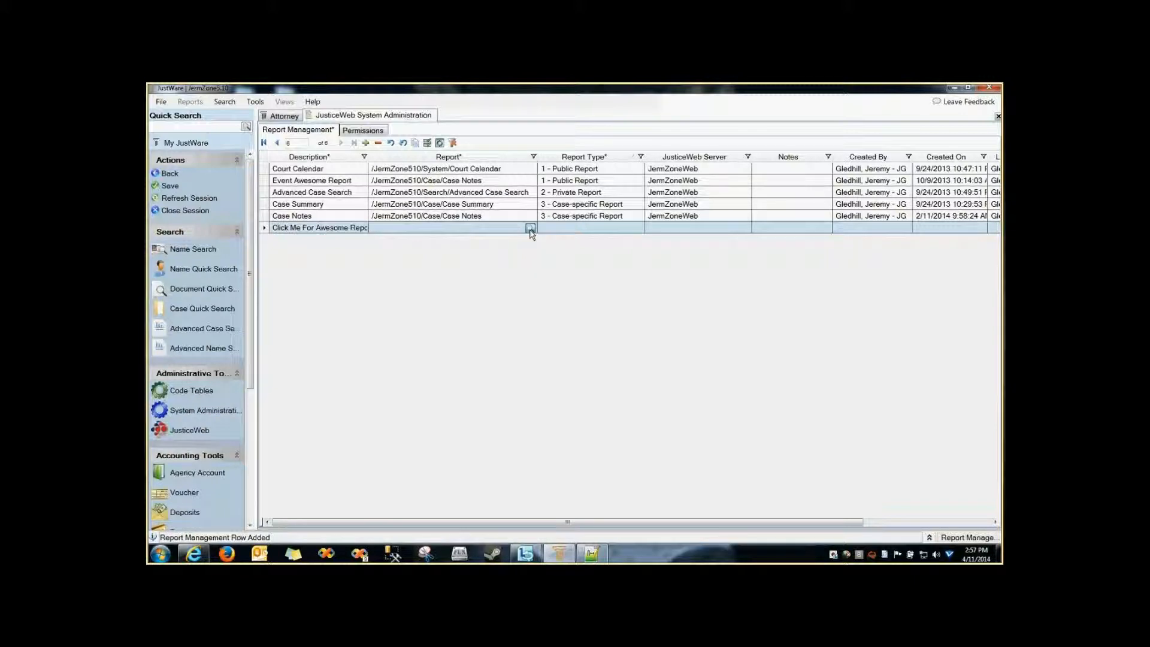
click(530, 229)
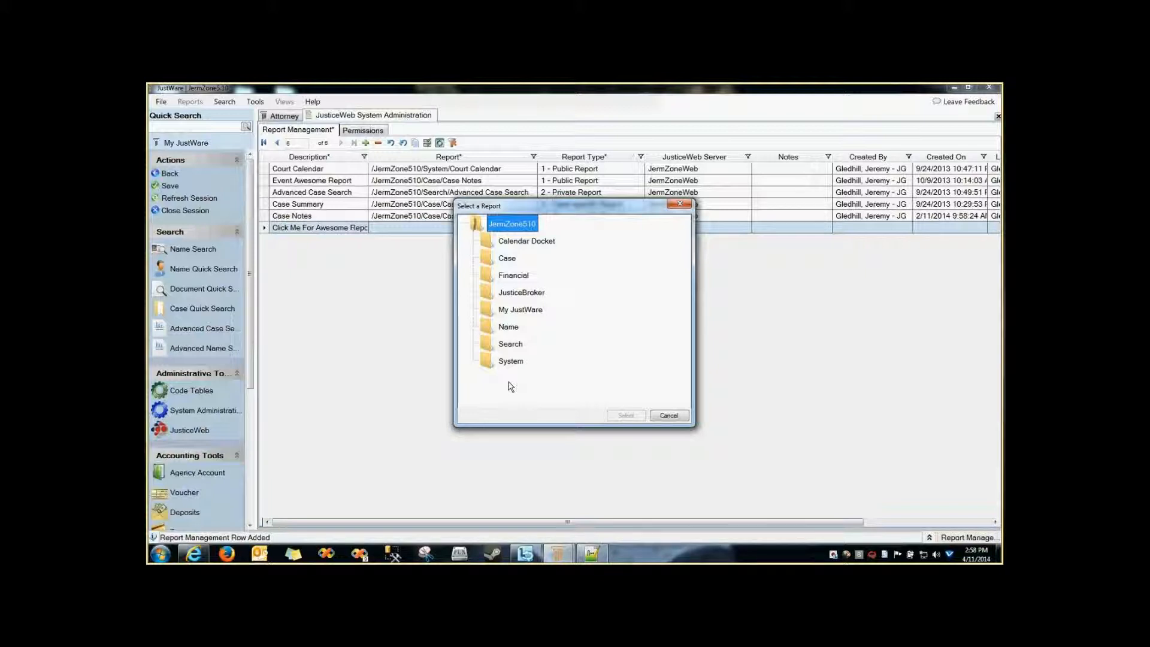
click(494, 365)
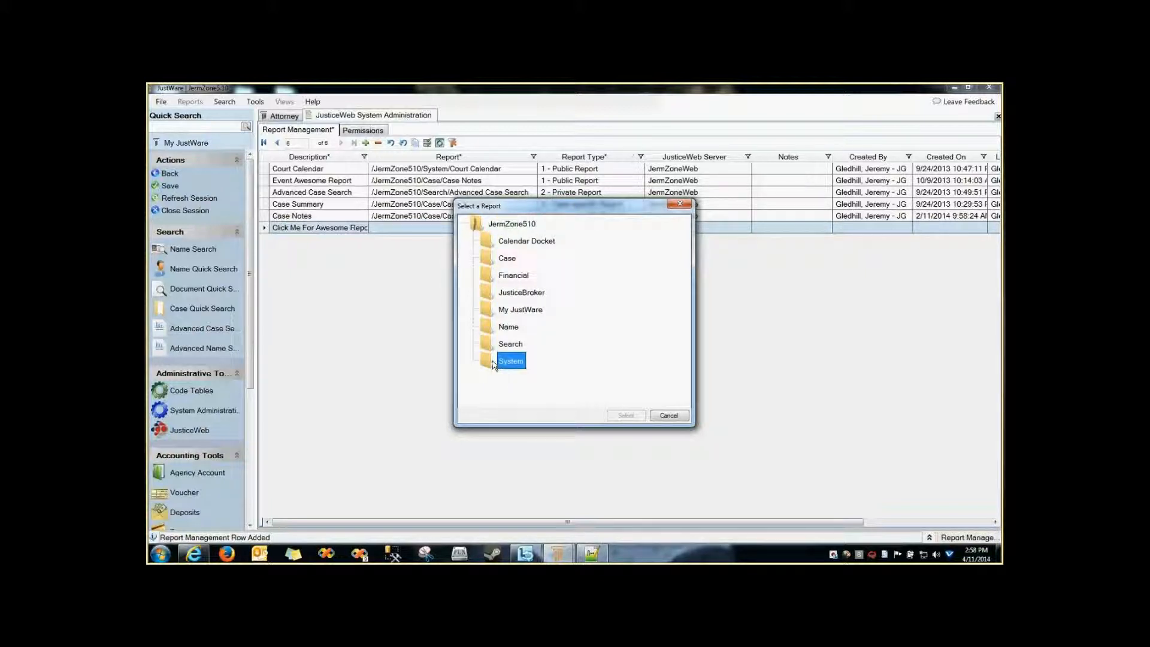
click(493, 364)
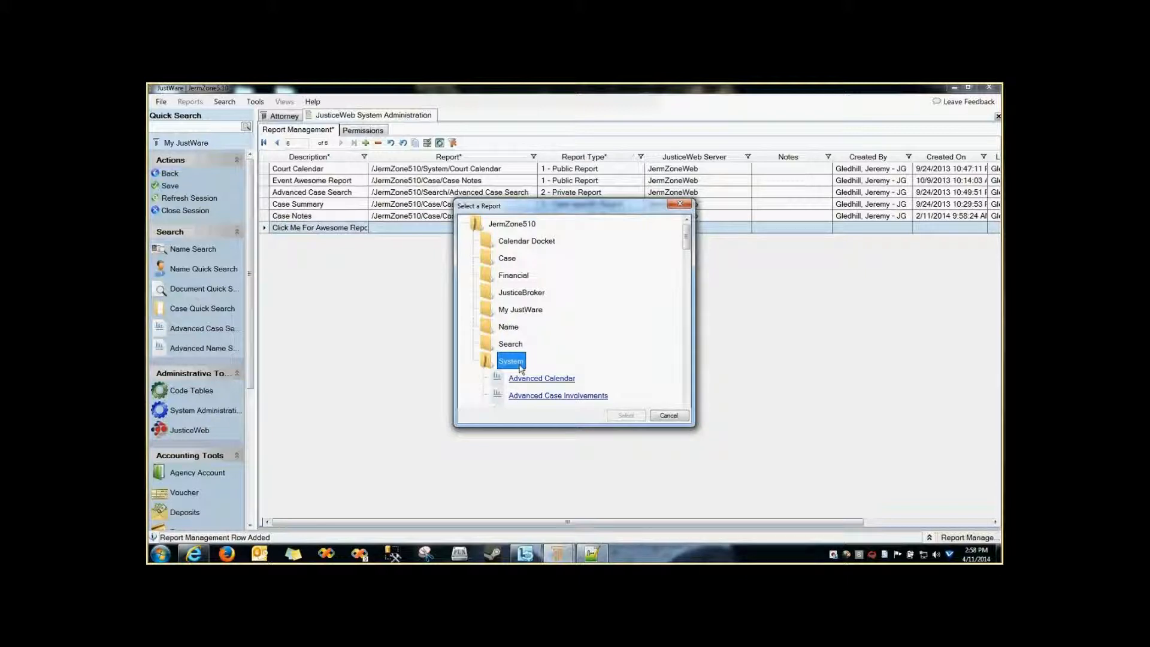
scroll(521, 368, down, 5)
scroll(539, 383, up, 4)
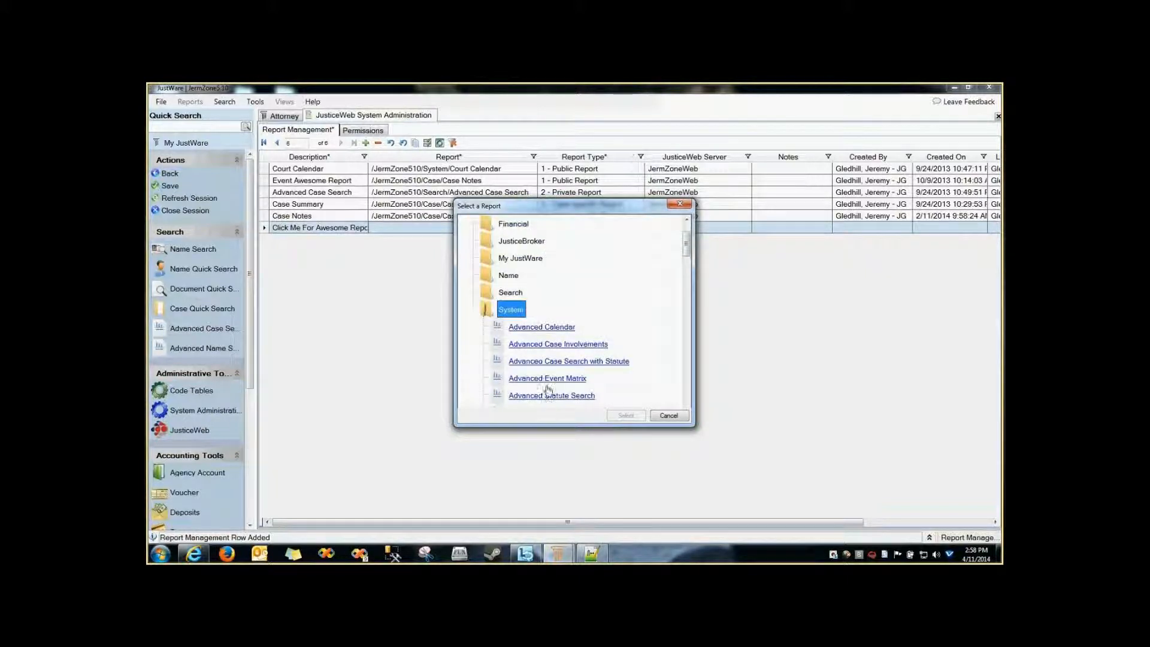
click(532, 333)
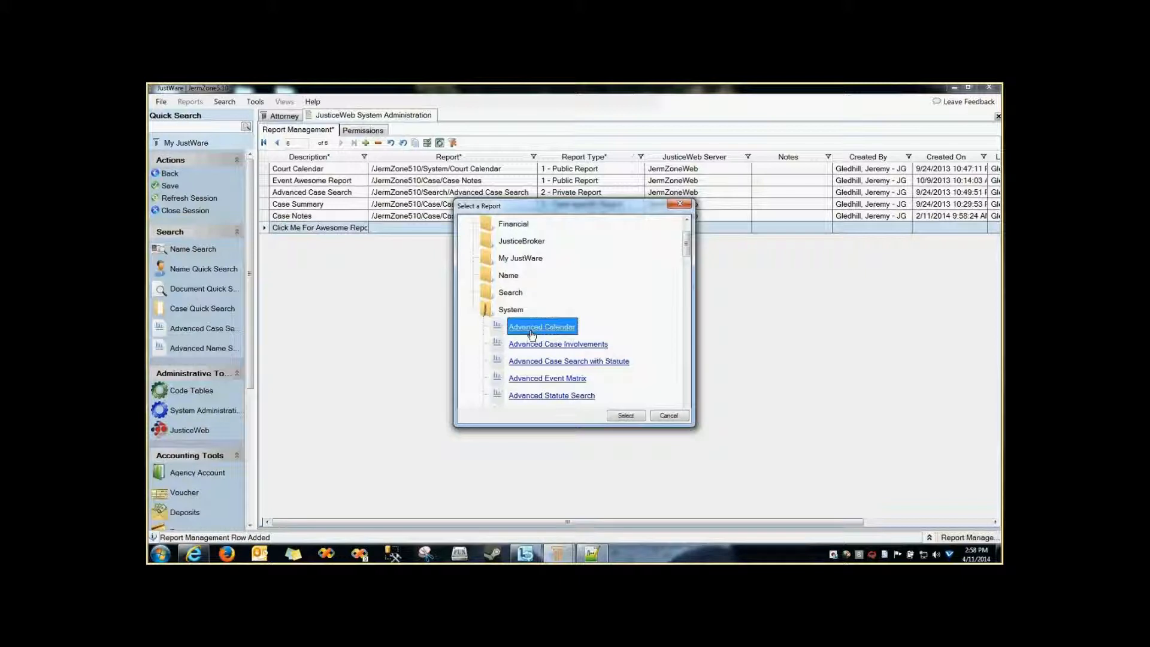
click(625, 415)
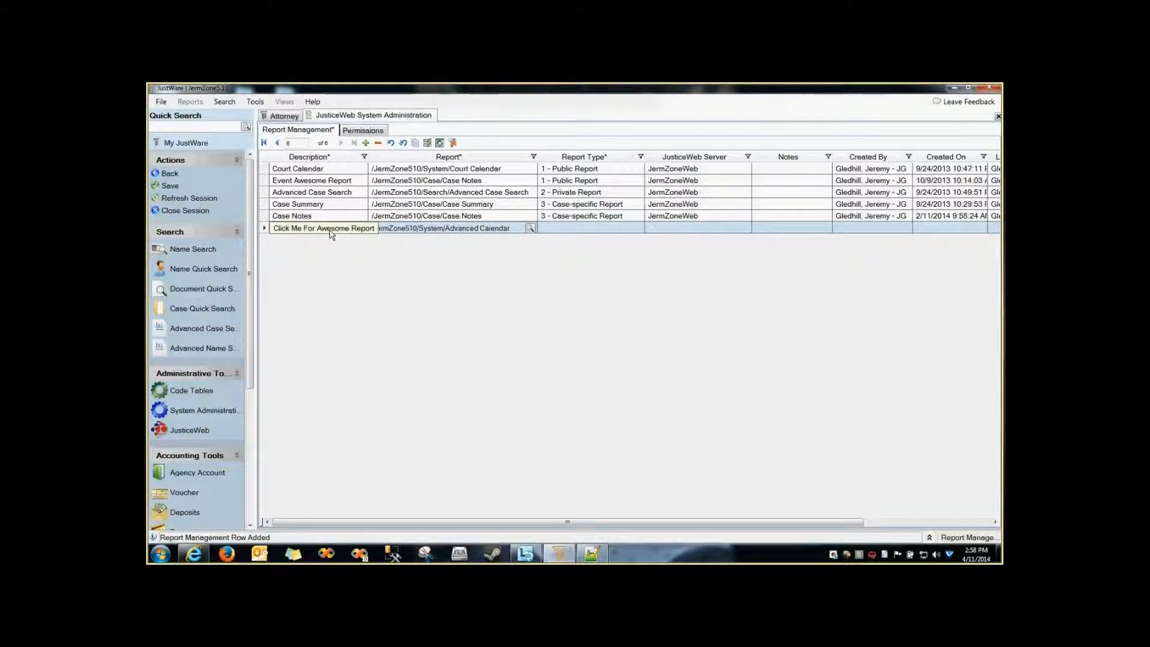
click(483, 235)
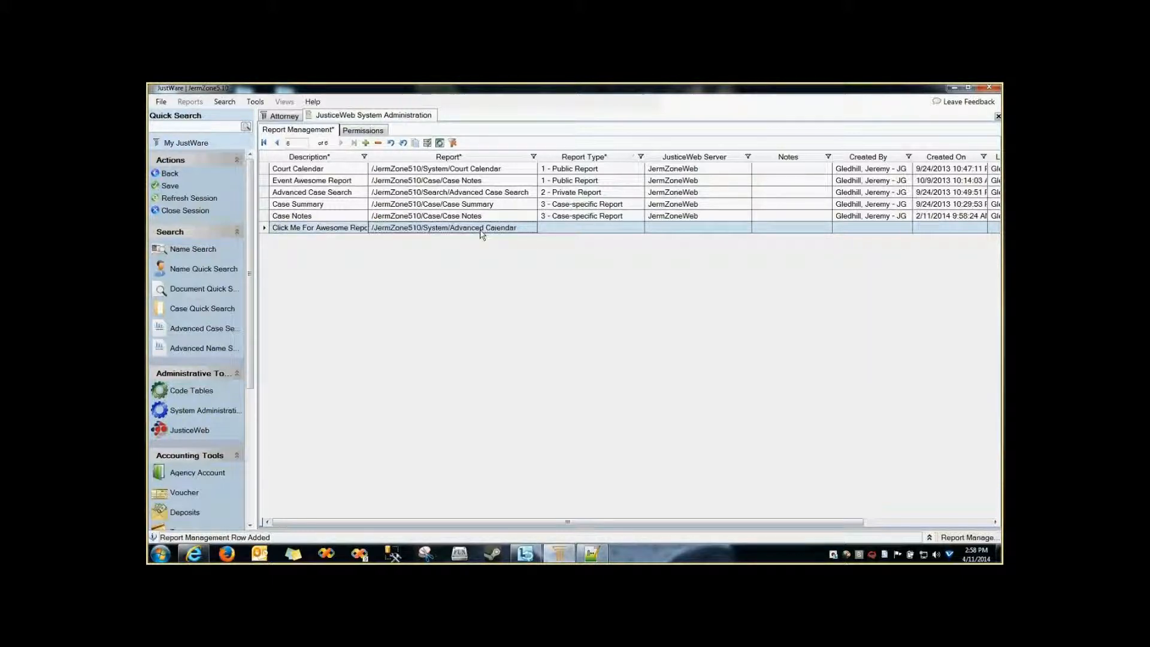
Set the new row's report type to 1 - Public Report and its JusticeWeb server to JermZoneWeb, and save
click(569, 228)
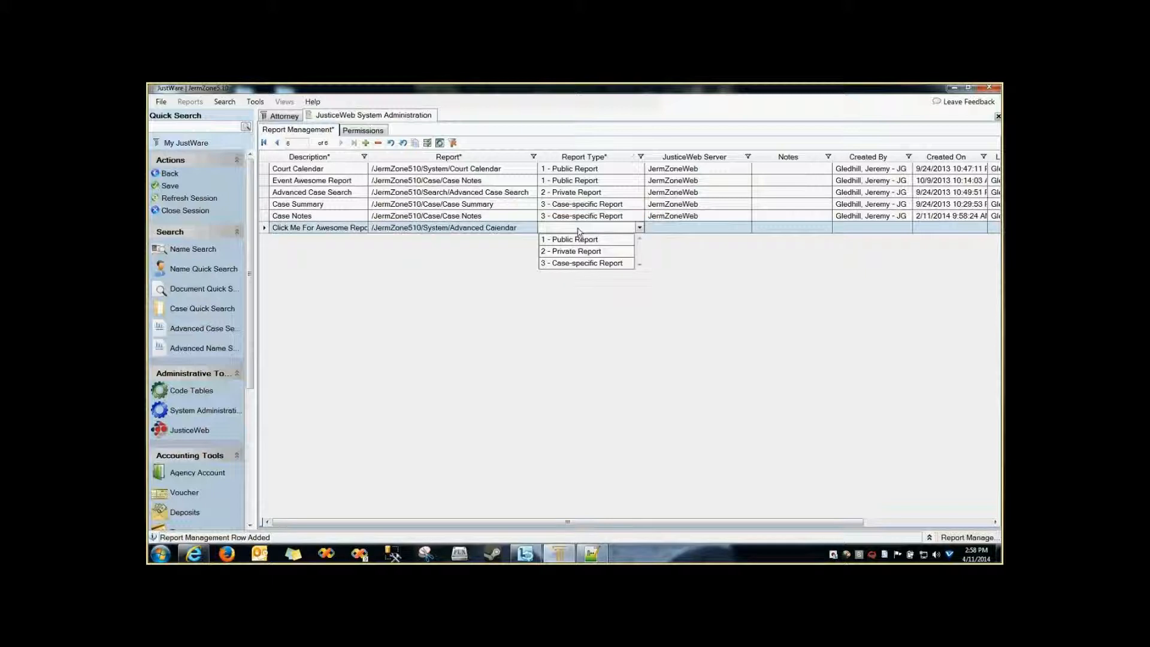
click(561, 240)
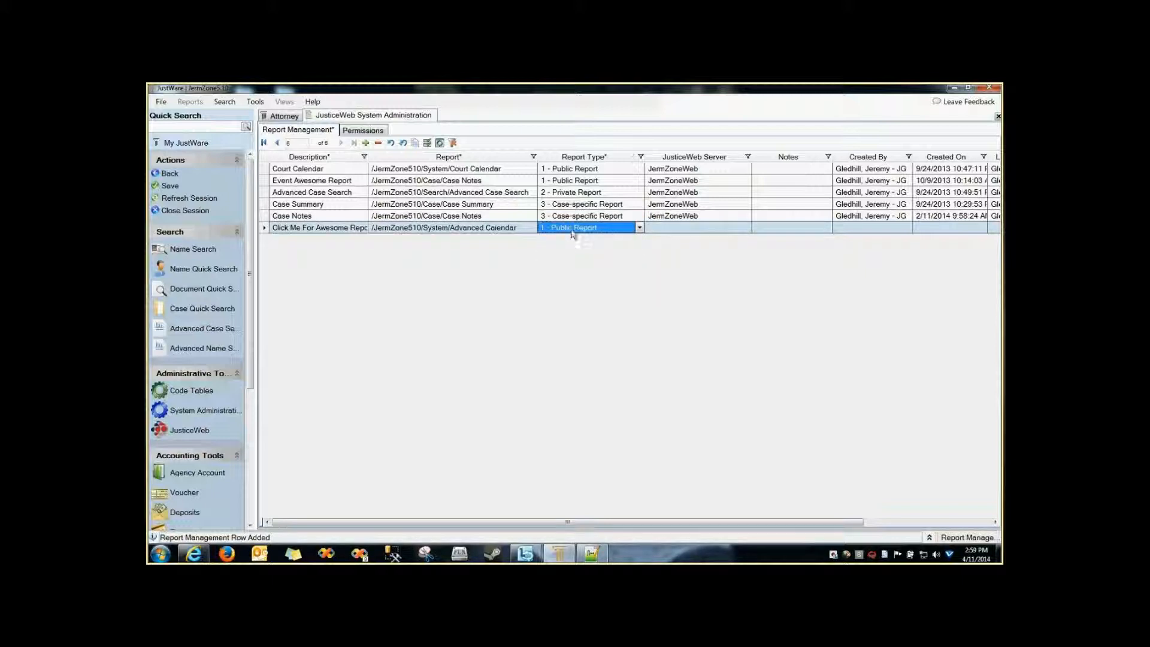
click(679, 232)
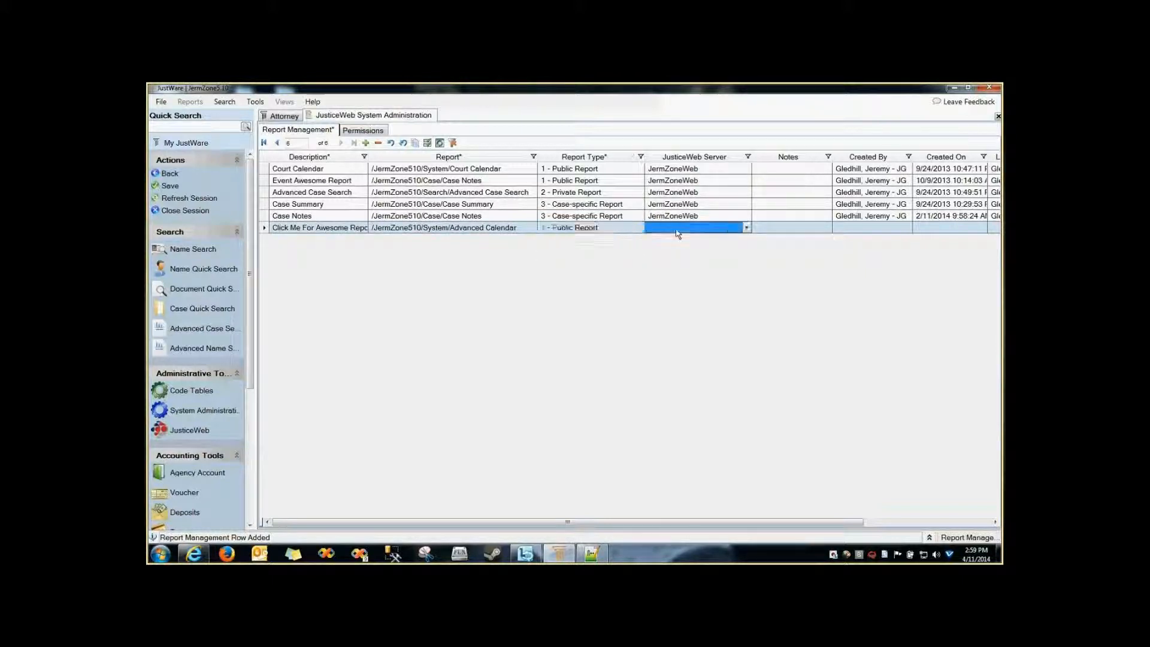
click(683, 239)
key(ctrl+s)
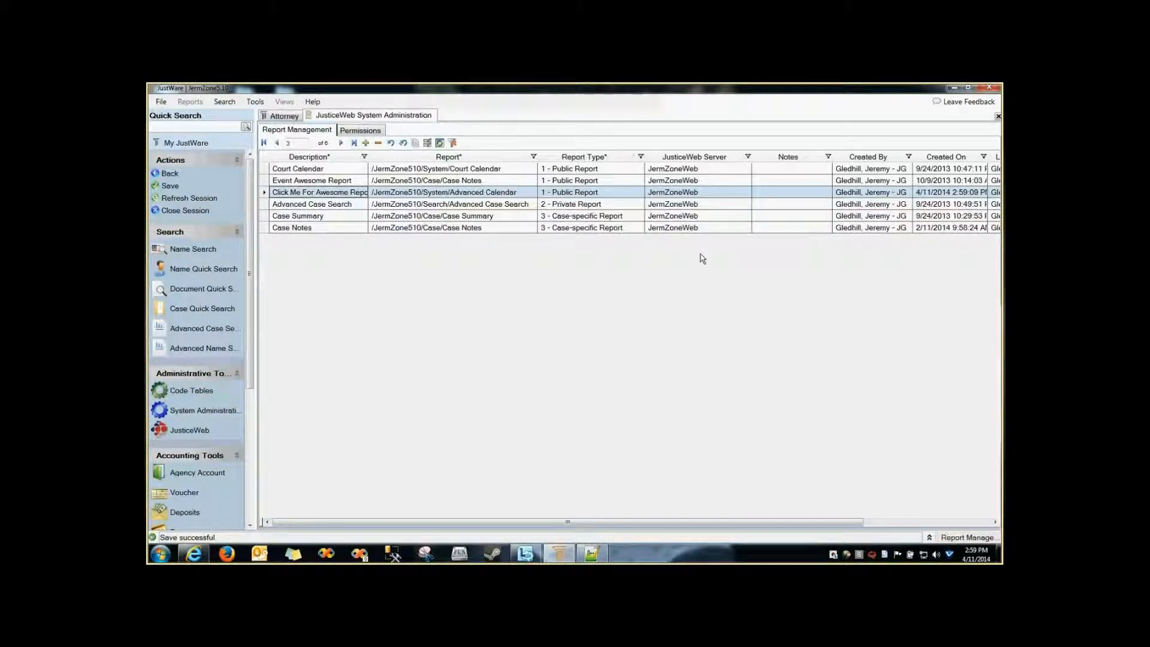
Reload the JusticeWeb Reports page in the browser, view the "Click Me For Awesome Report" page, close it, and return to Reports
click(191, 554)
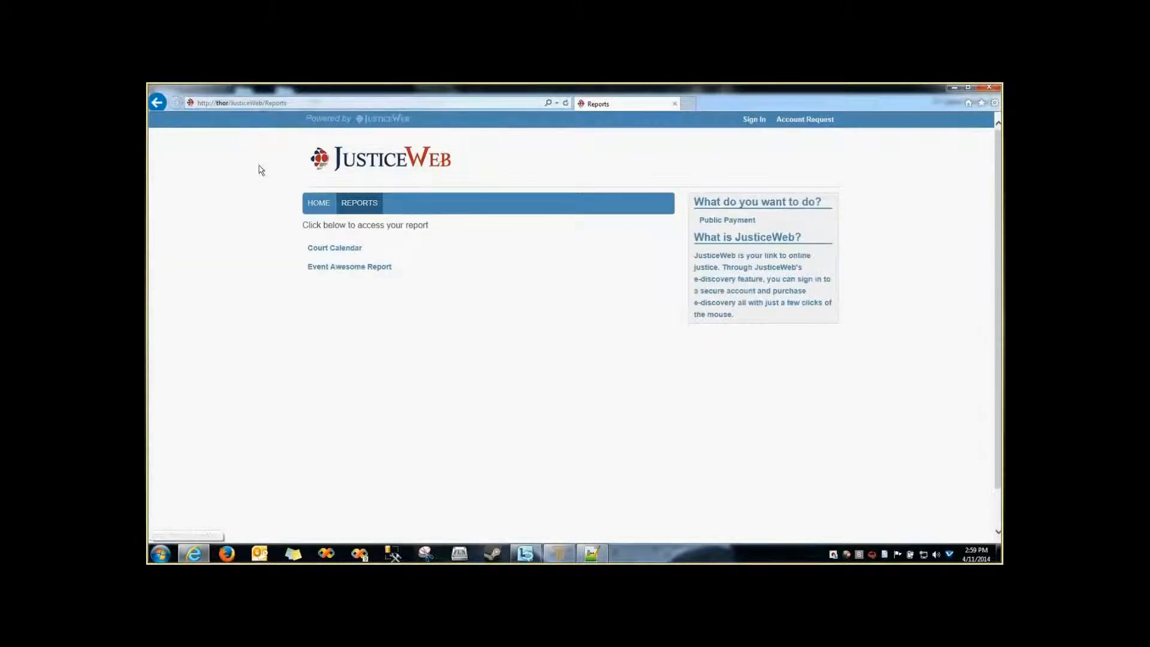
key(F5)
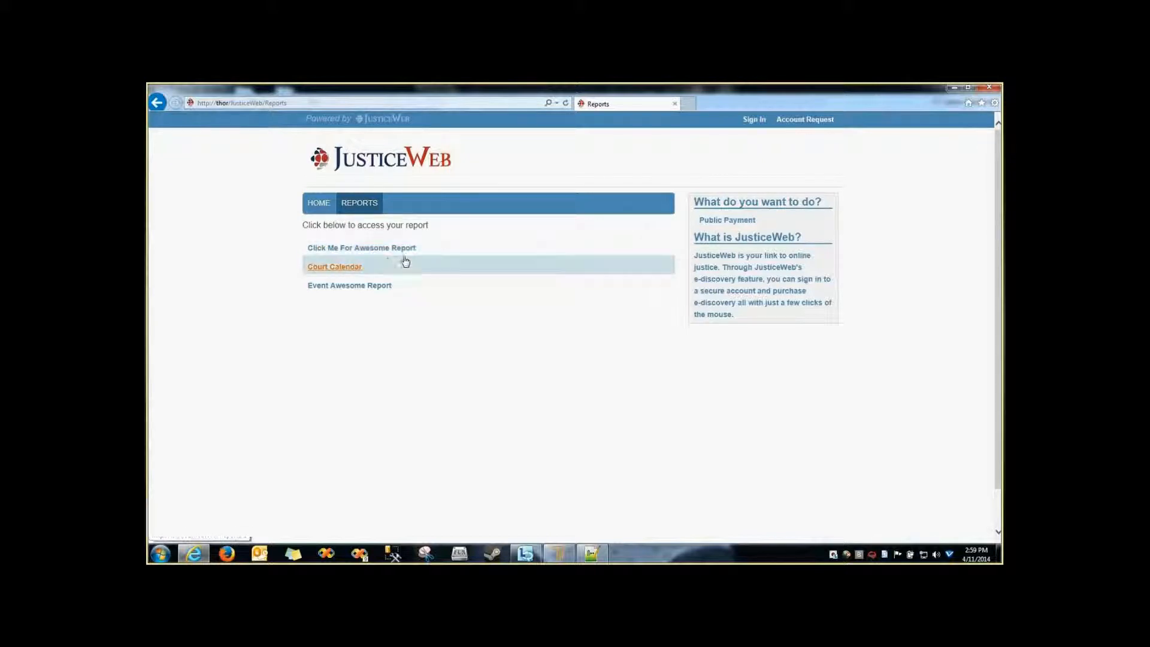
click(356, 252)
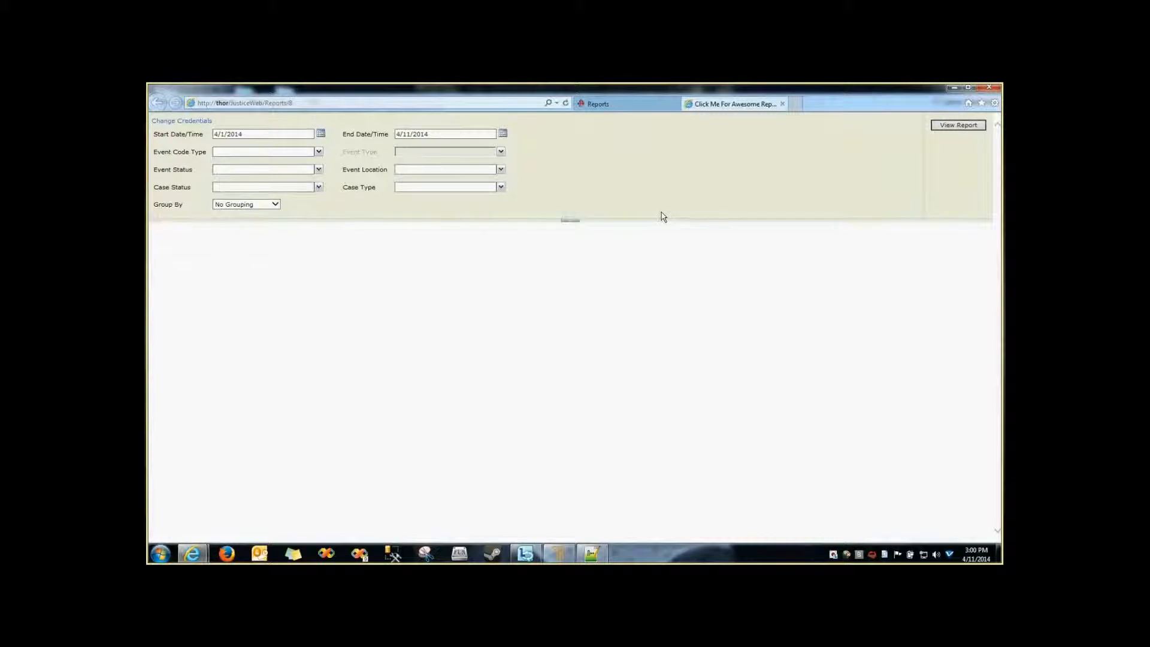
click(783, 103)
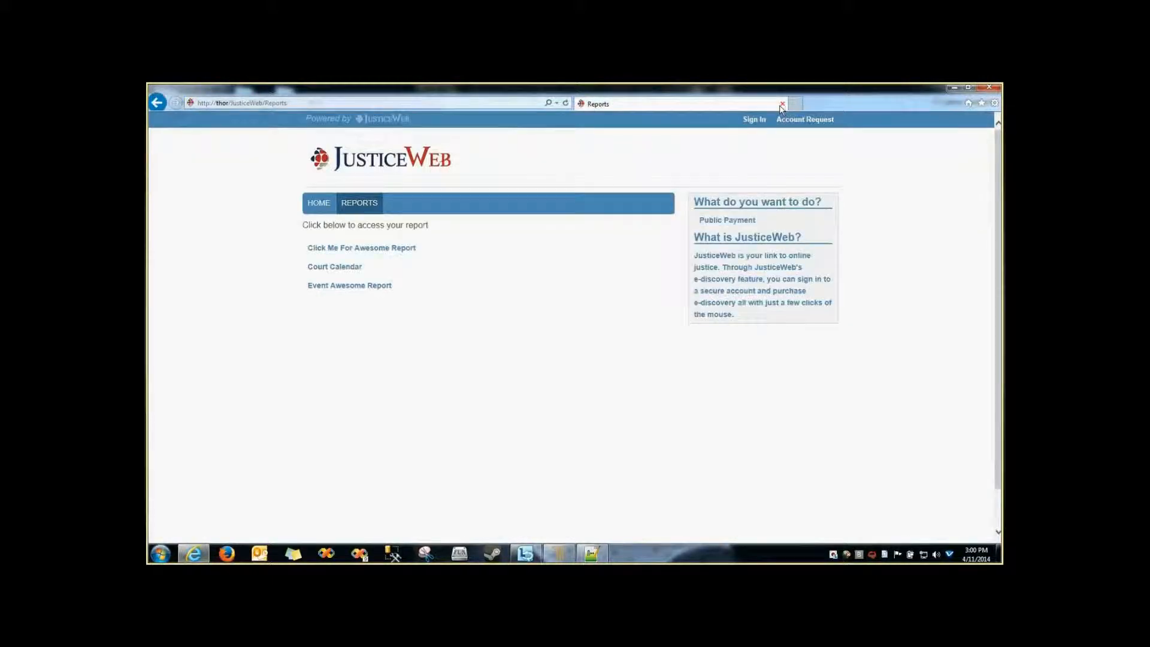
click(320, 211)
click(364, 205)
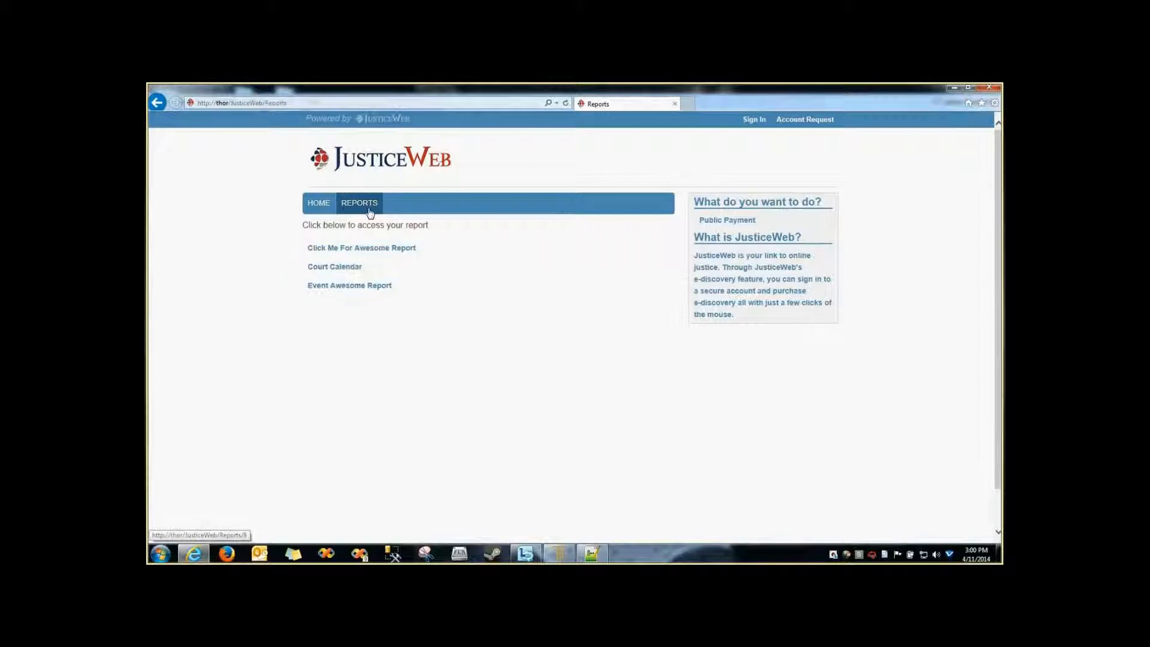
Sign in to JusticeWeb with the account username and password, and dismiss the browser's offer to store the password
click(754, 119)
text(Jeremy)
key(Tab)
text(•••)
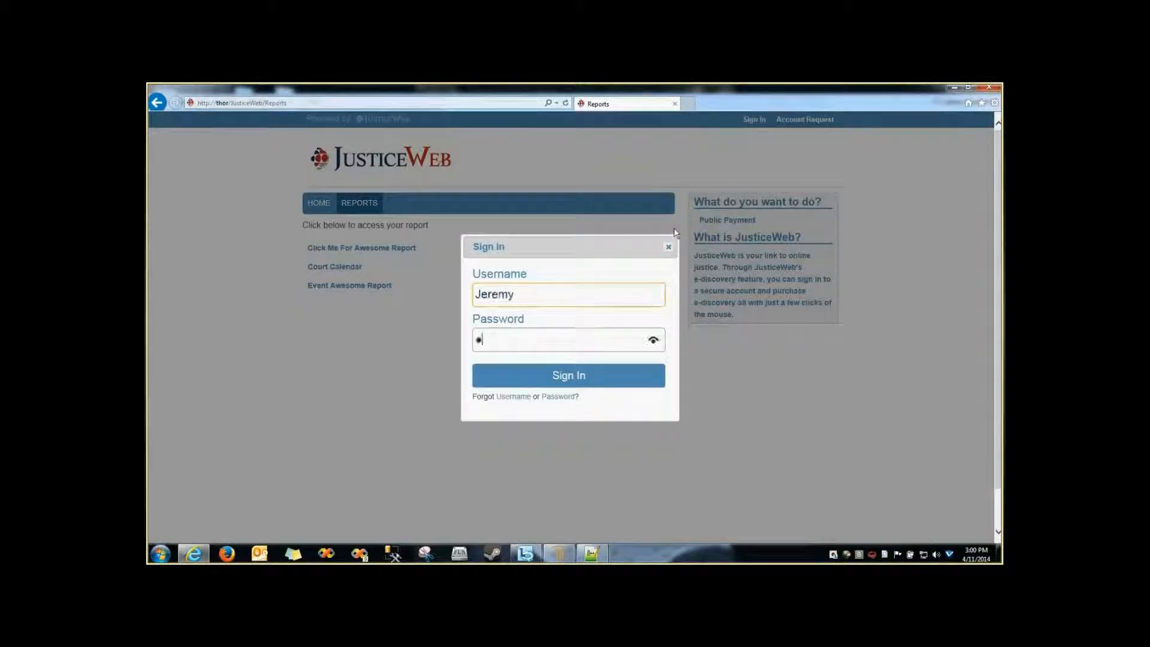
text(••••)
key(Return)
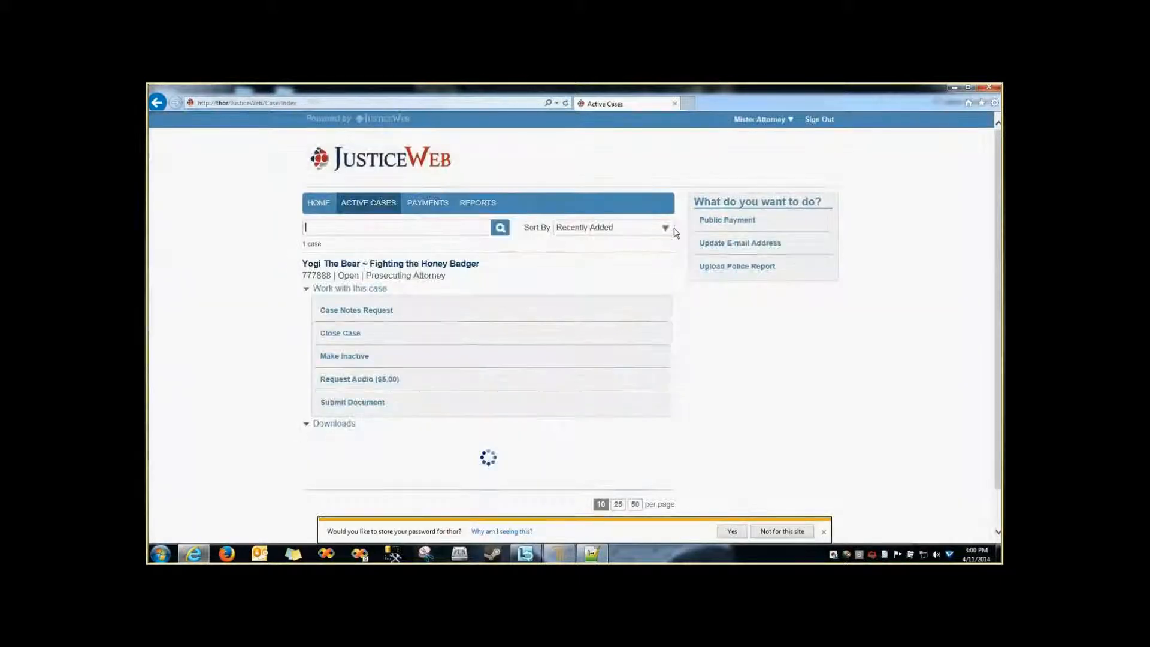
click(824, 532)
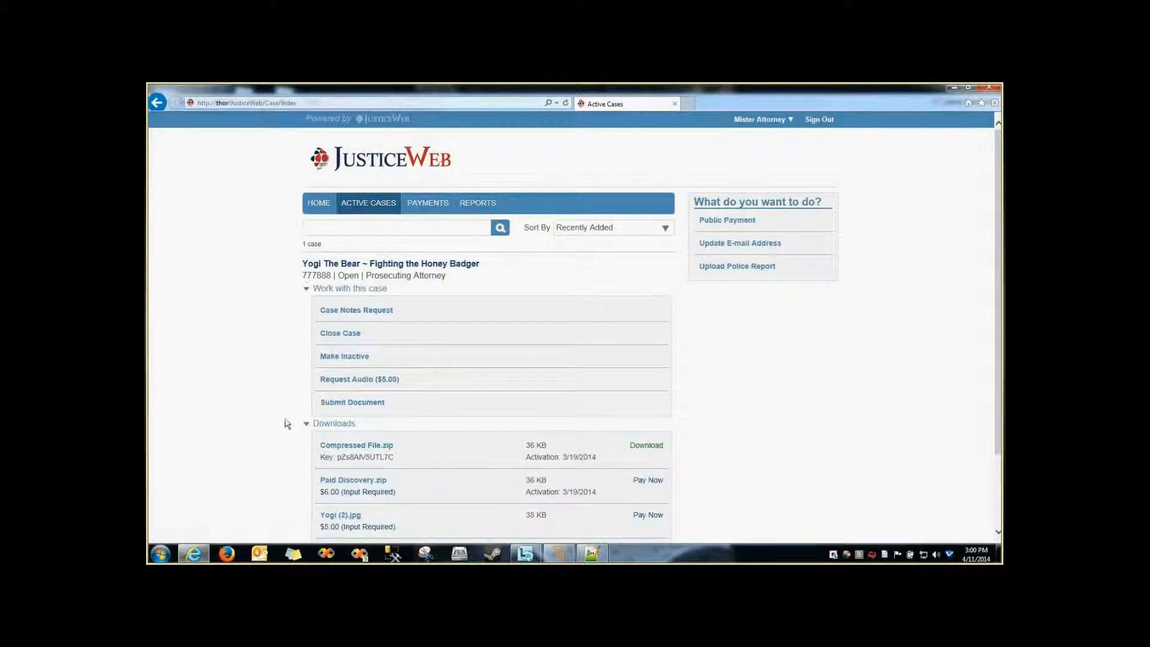
Look over the signed-in account's active case and open its Reports page
click(305, 296)
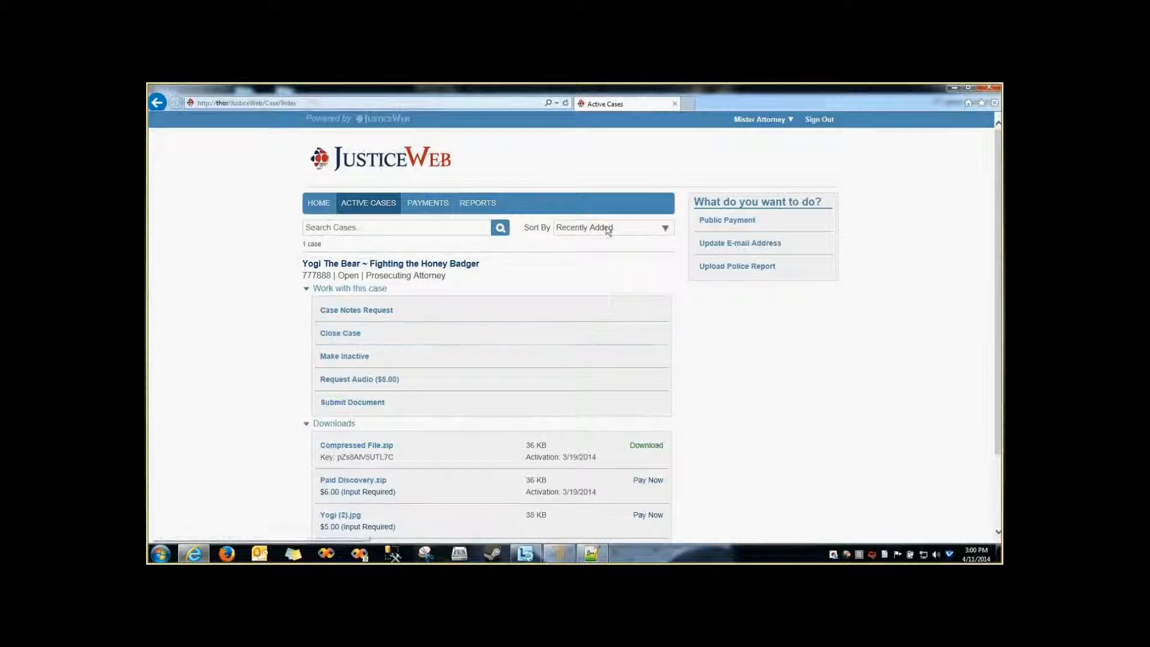
click(477, 204)
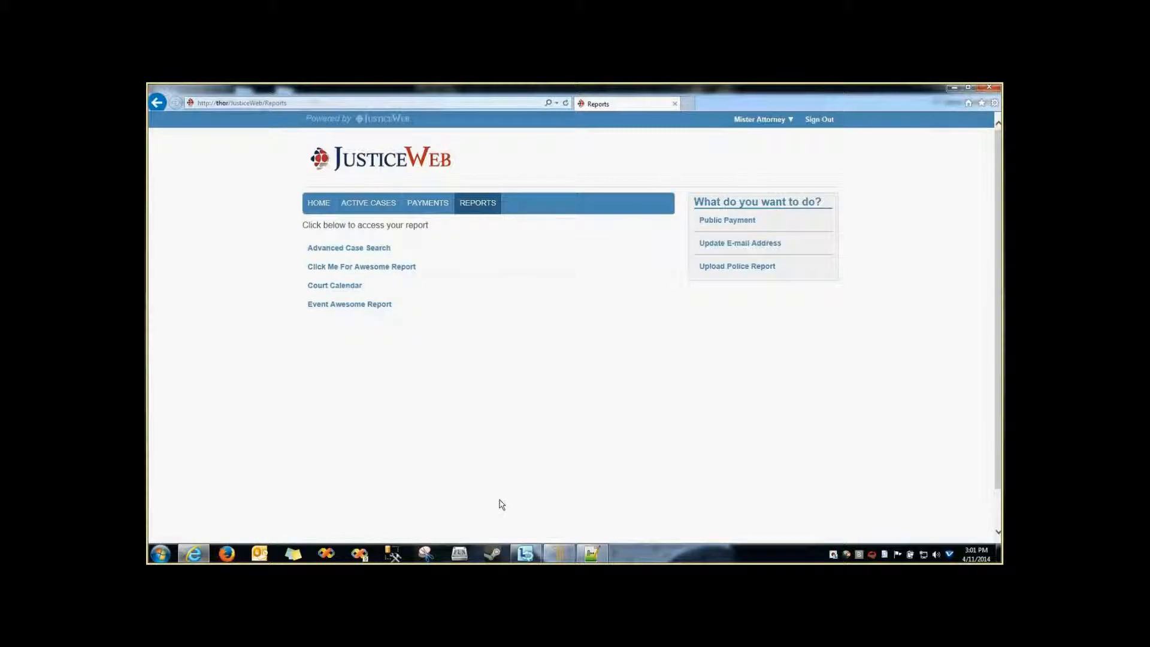
Check the Advanced Case Search entry in JustWare's report list, return to JusticeWeb, open that report and run it with its default filters
click(561, 556)
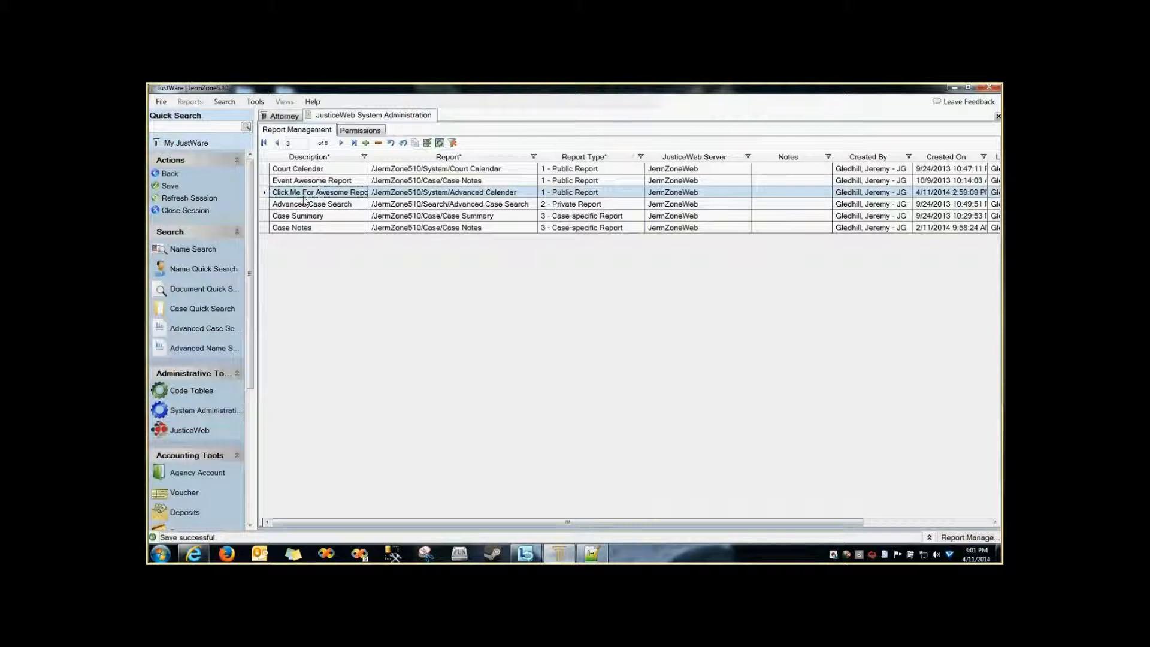
click(273, 207)
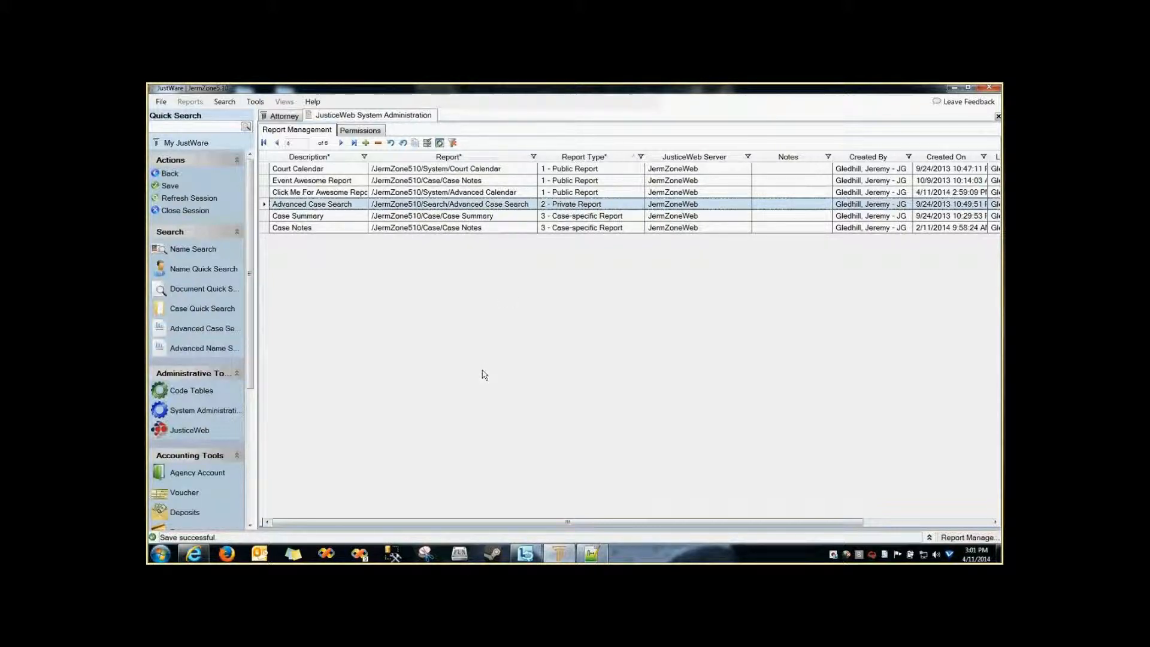
key(alt+Tab)
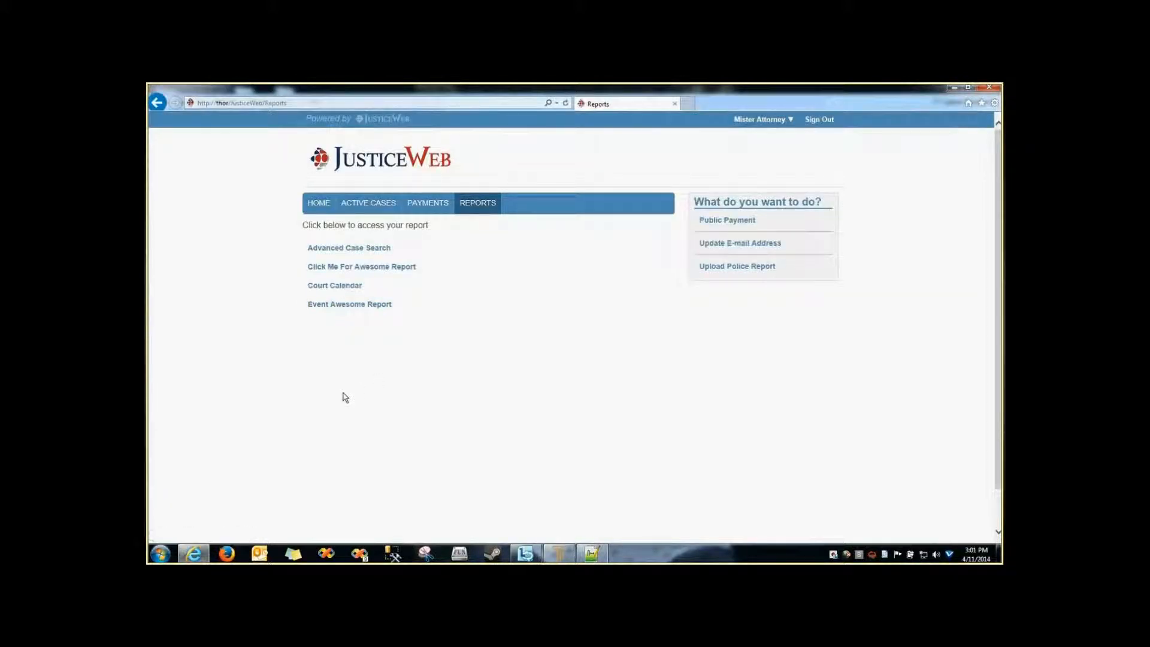
click(335, 248)
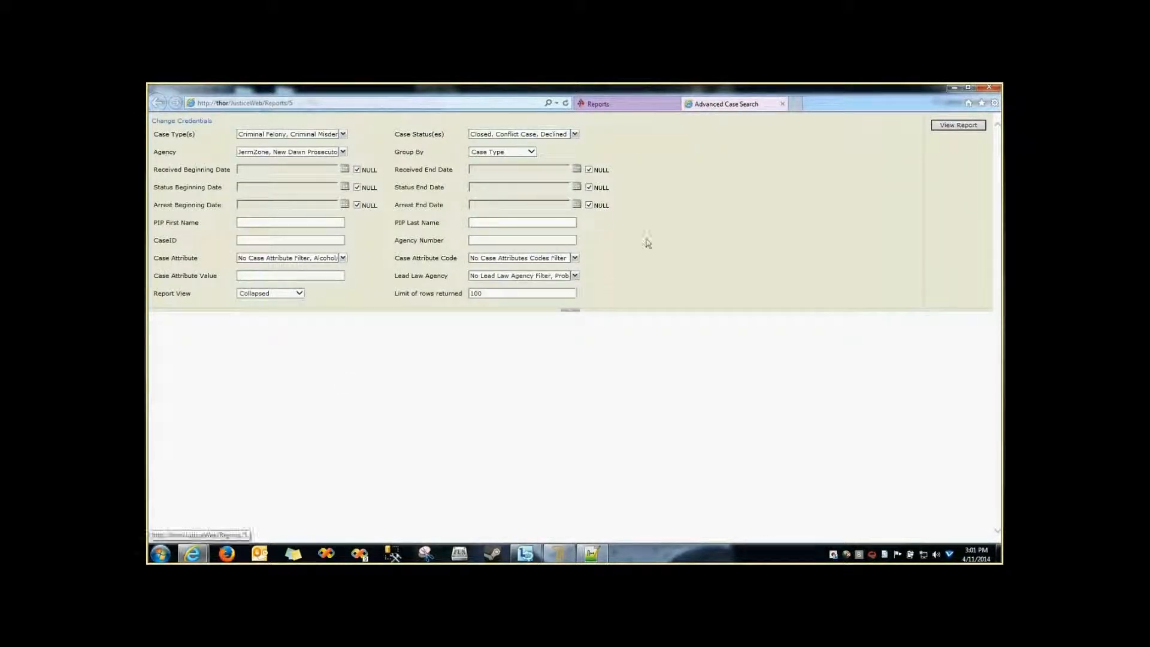
click(943, 124)
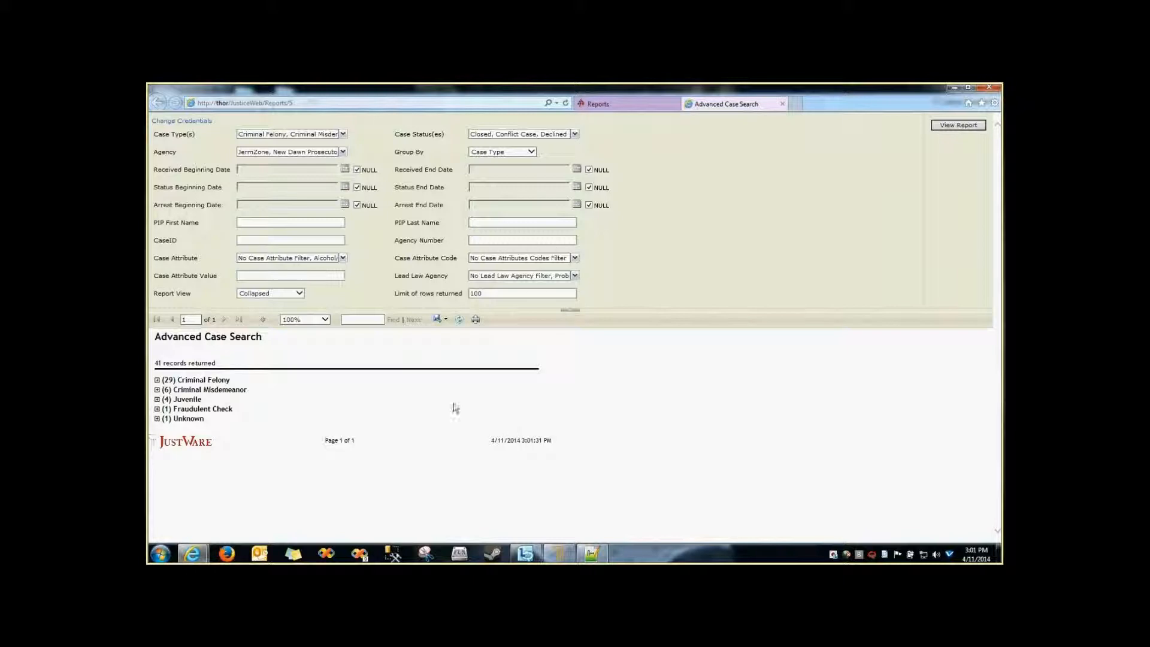
Look over the report's export formats, expand the Criminal Felony group to review its cases, and close the report
click(439, 320)
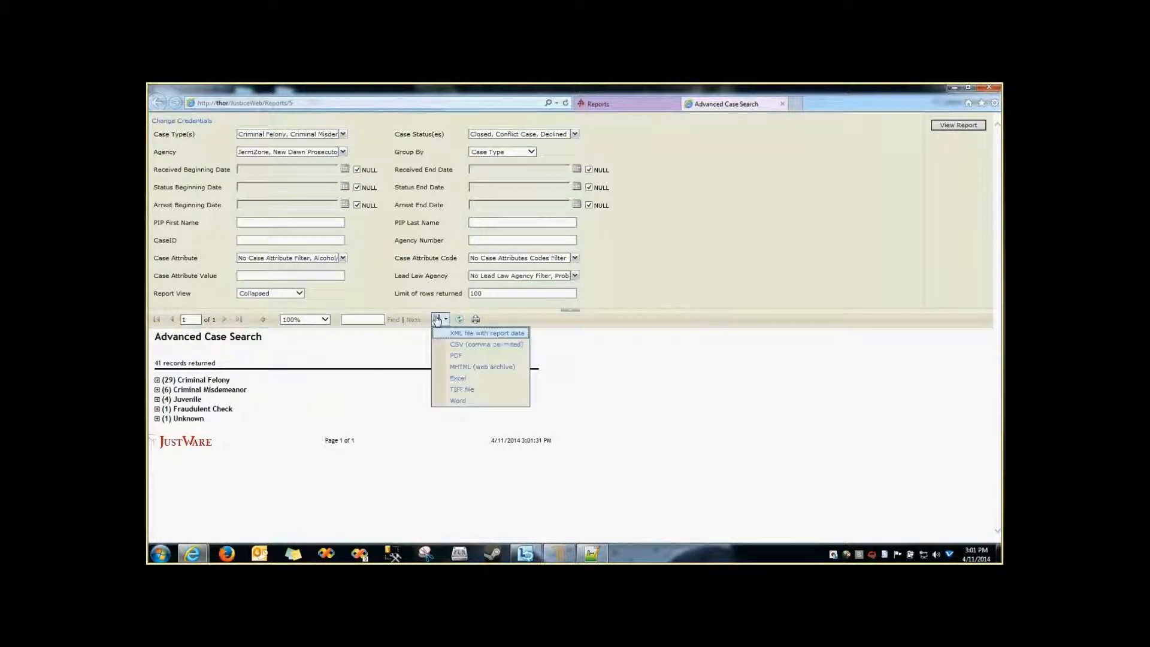
click(471, 367)
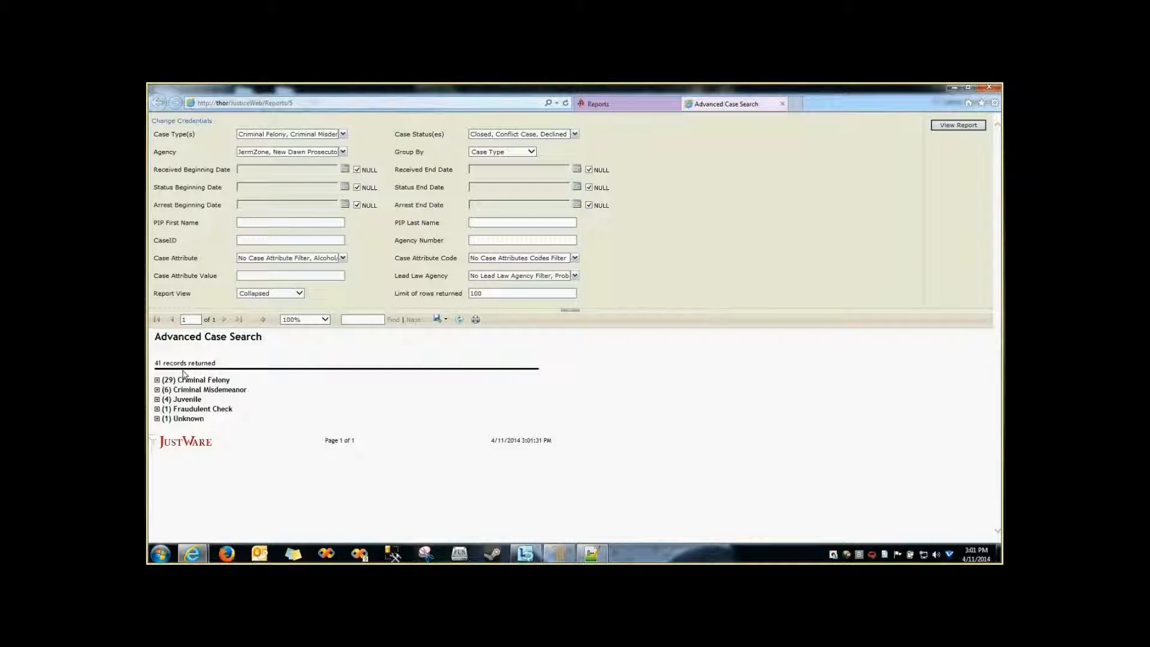
click(157, 380)
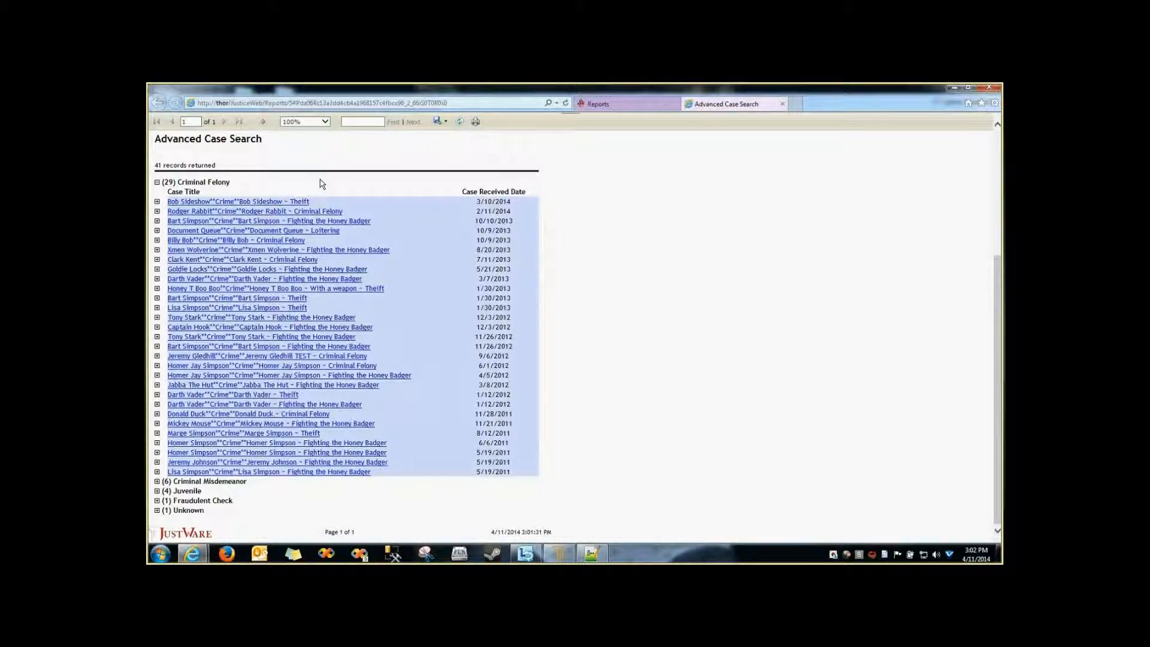
scroll(321, 183, up, 2)
scroll(323, 192, up, 1)
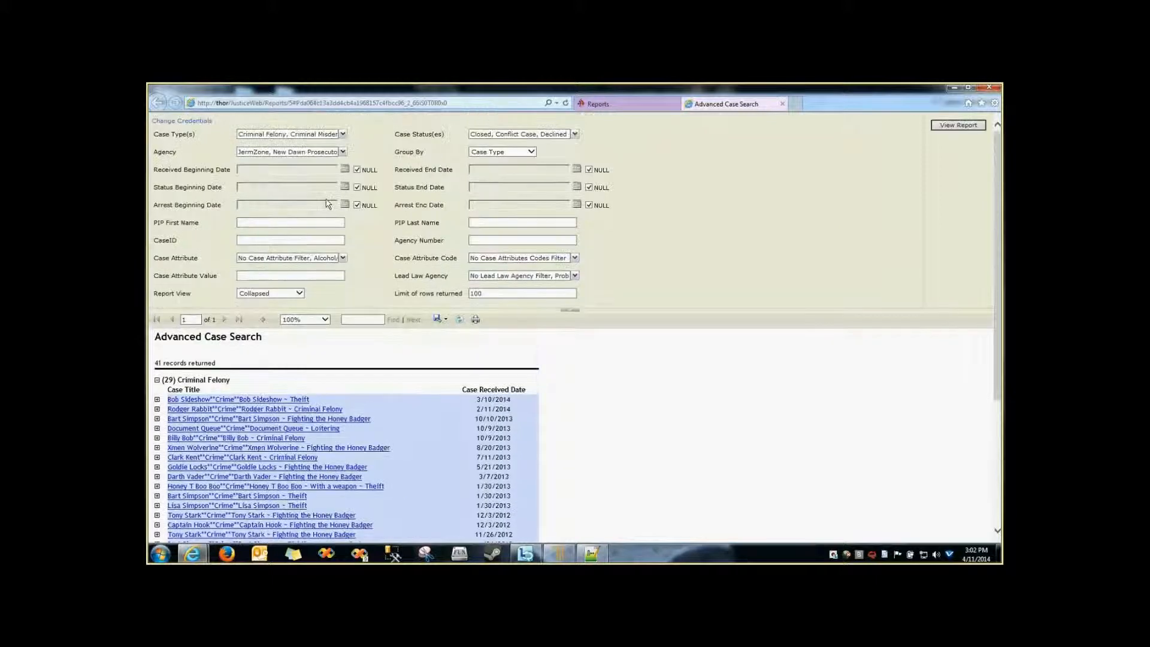
click(783, 104)
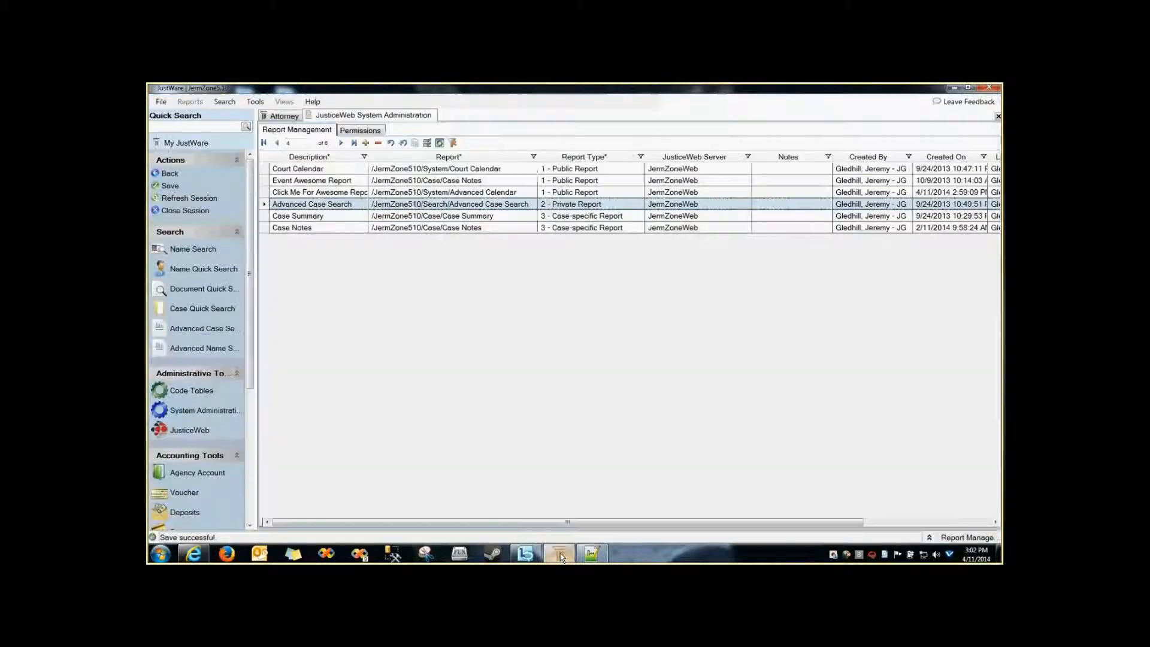
Switch to JustWare and check the Case Summary and Case Notes entries in the report list
click(560, 555)
click(266, 219)
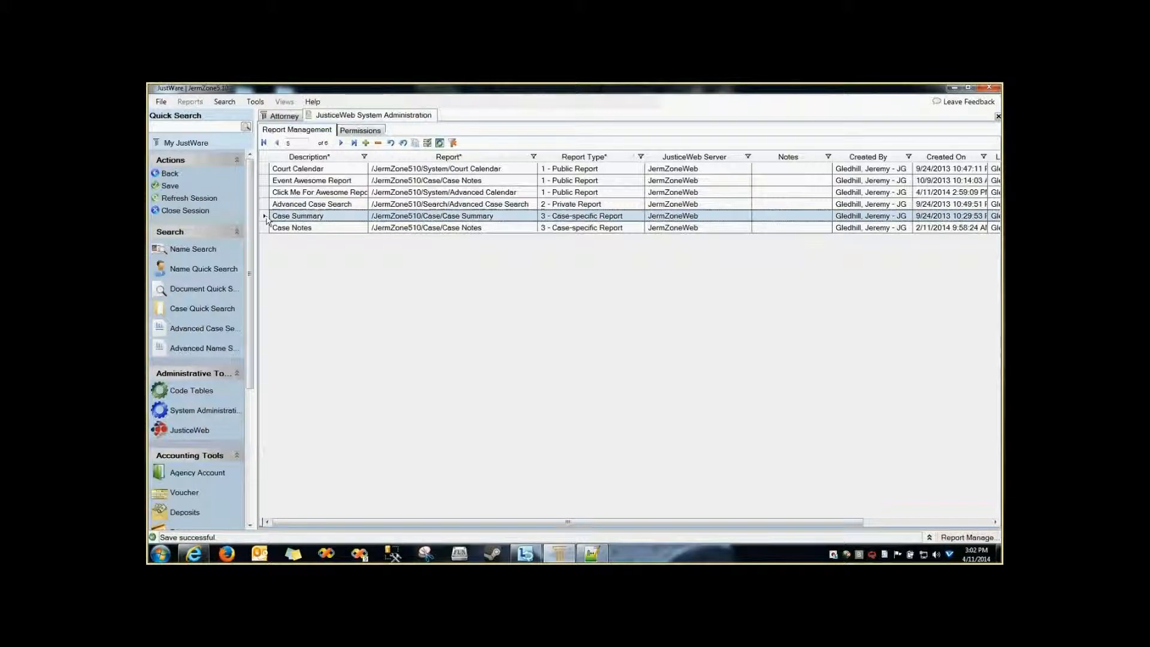
click(267, 227)
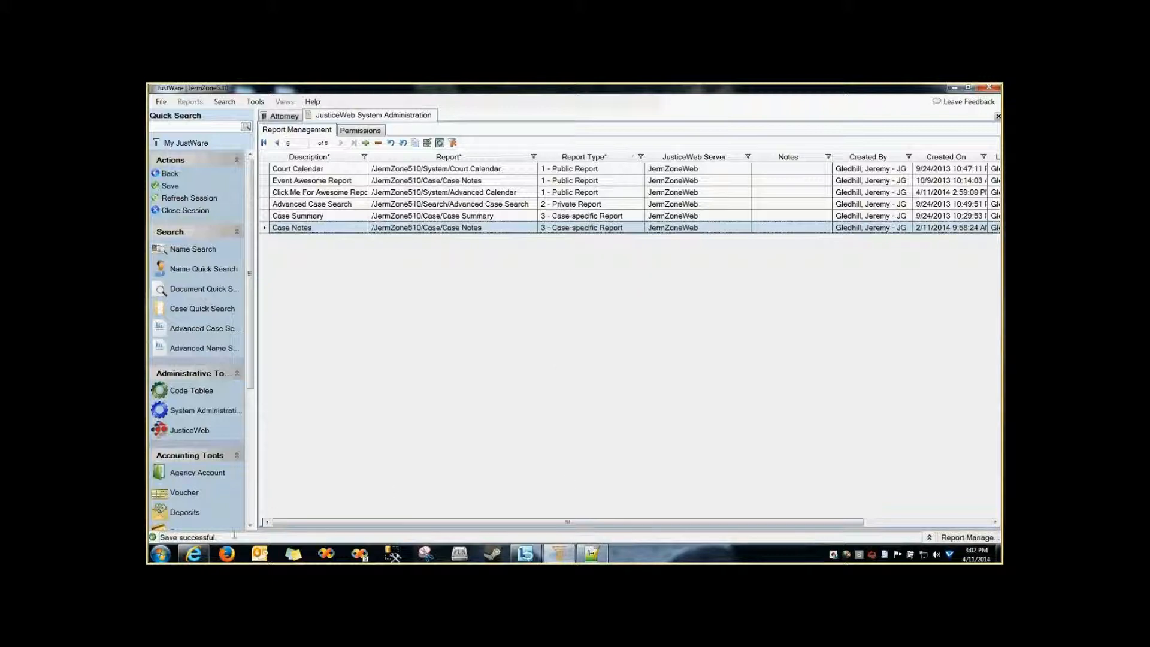
Return to JusticeWeb, open the "Fighting the Honey Badger" active case, and review its details, available requests, downloads and download history
click(203, 554)
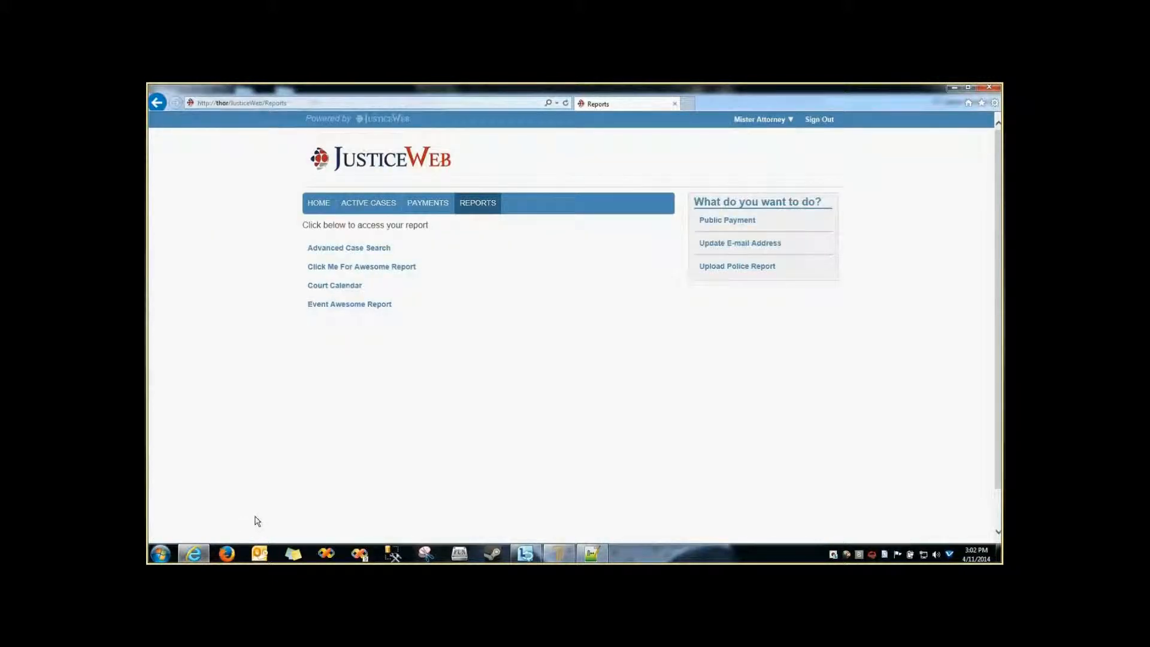
click(375, 204)
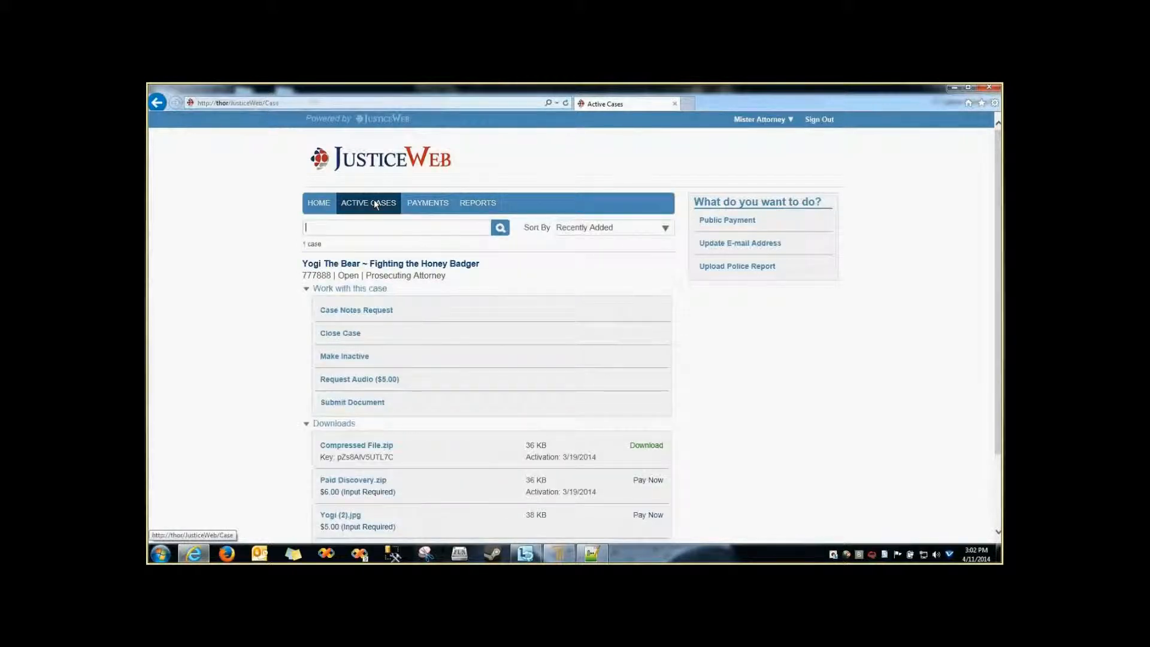
click(334, 270)
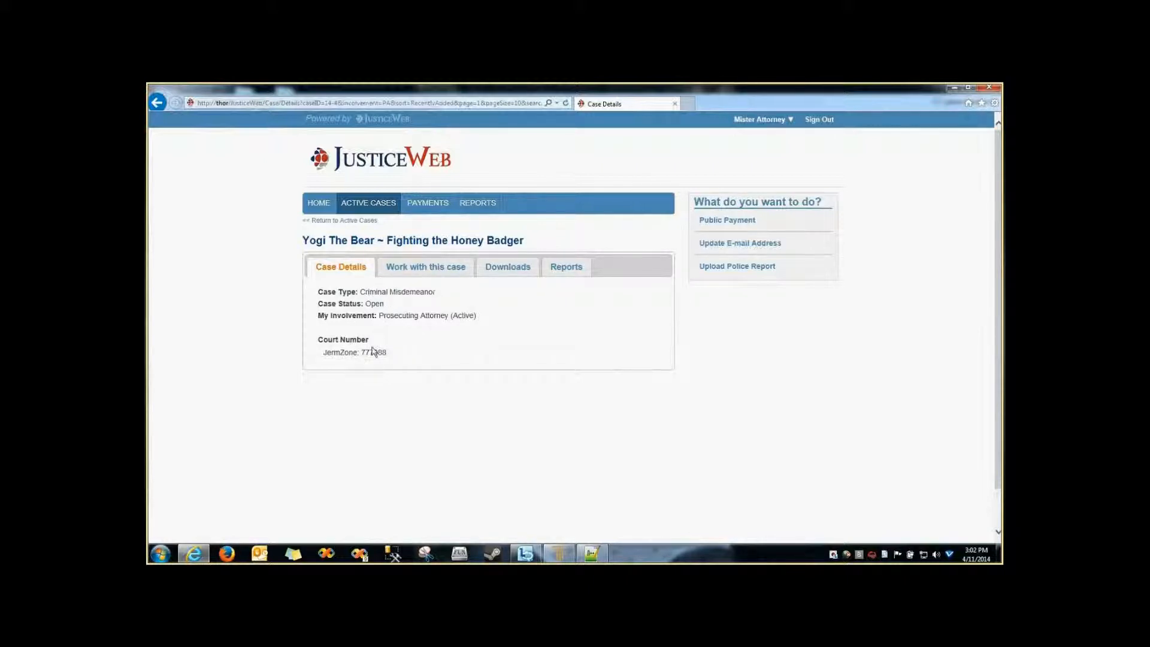
click(424, 272)
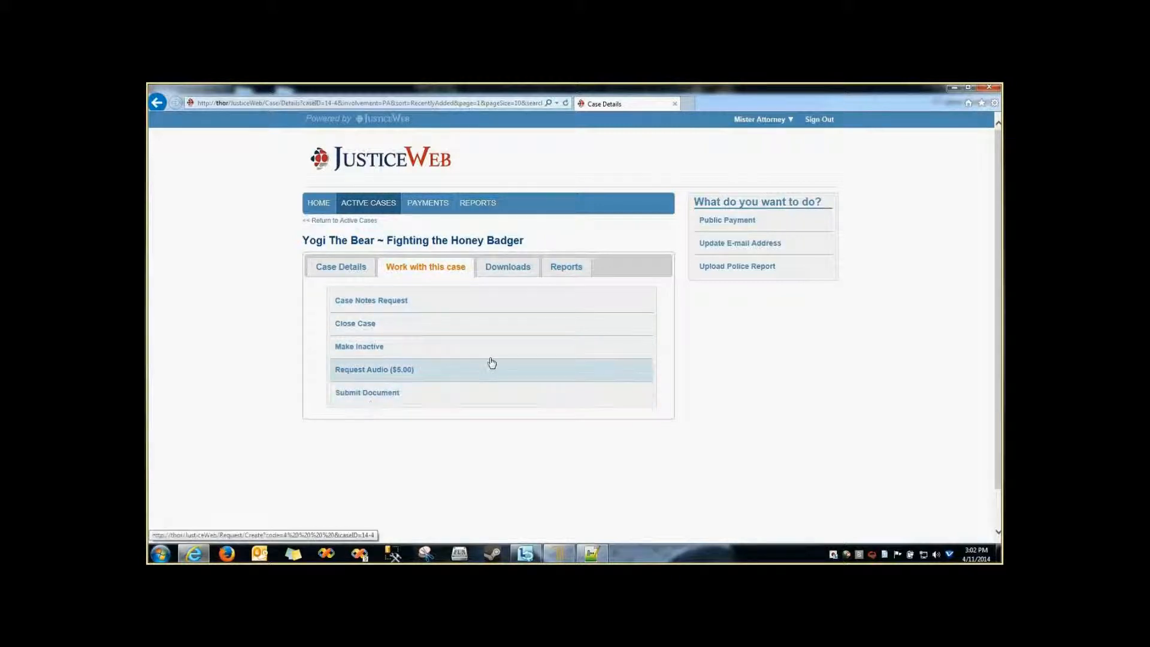
click(506, 267)
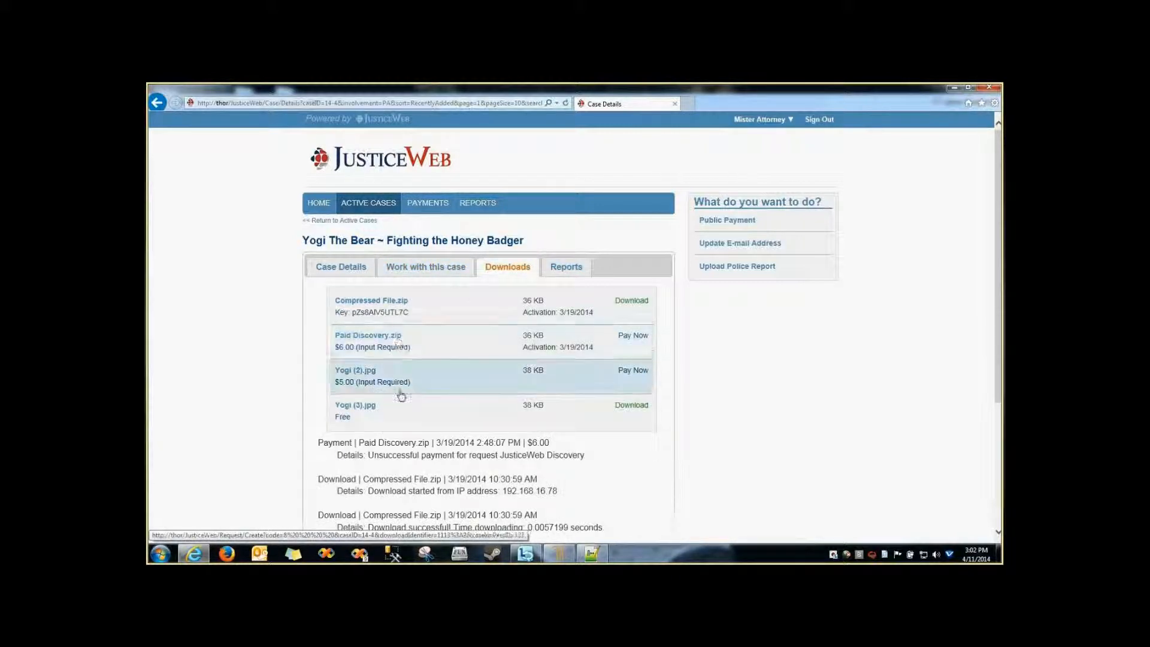
scroll(570, 434, down, 3)
scroll(570, 433, down, 3)
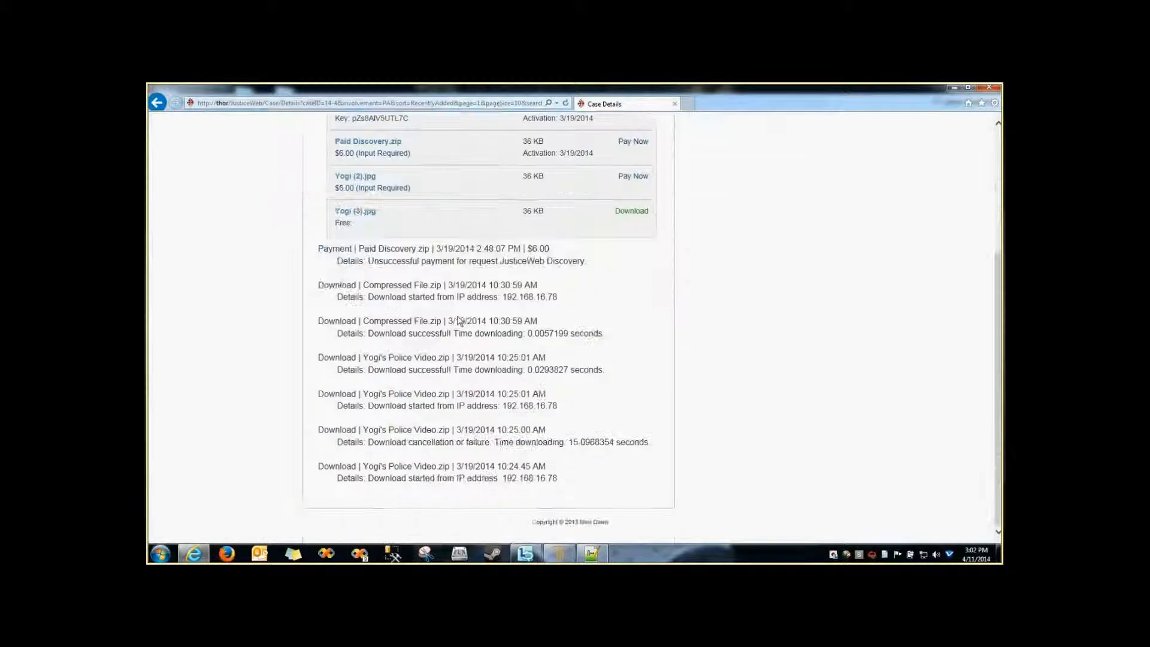
scroll(436, 479, up, 2)
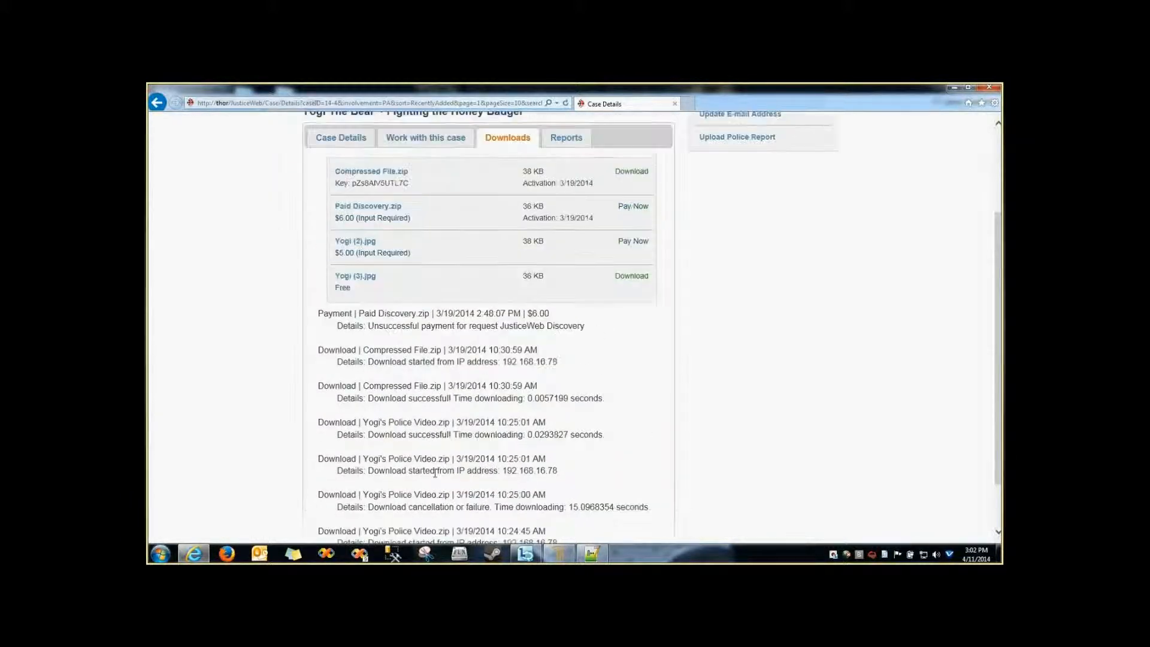
scroll(435, 474, up, 2)
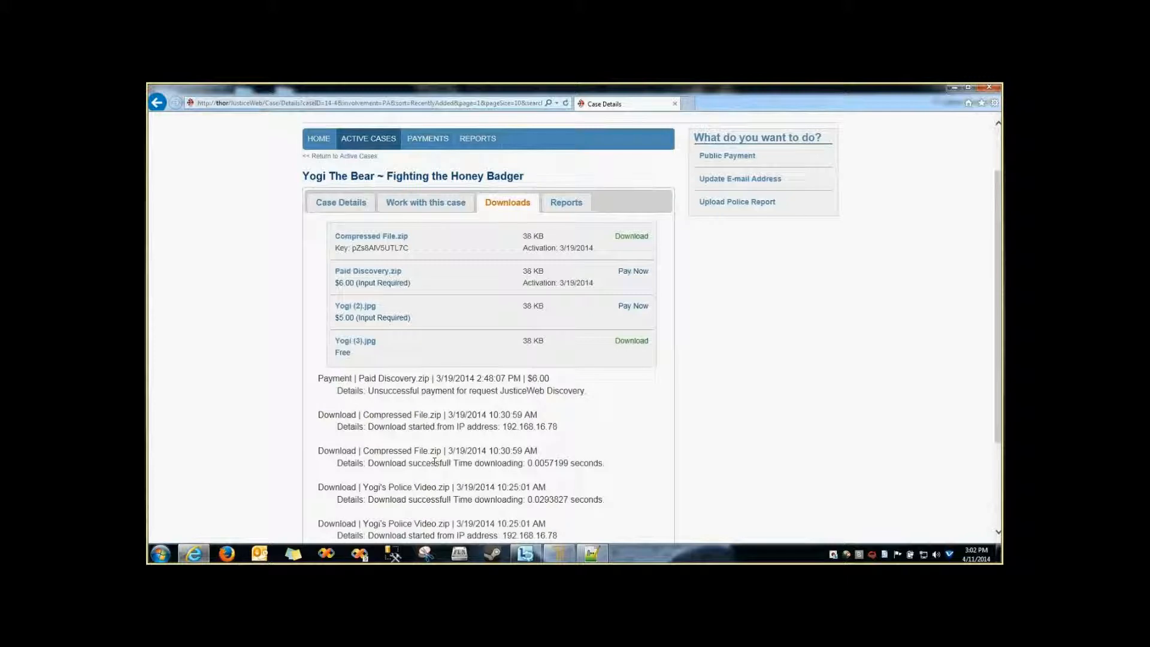
scroll(440, 452, up, 2)
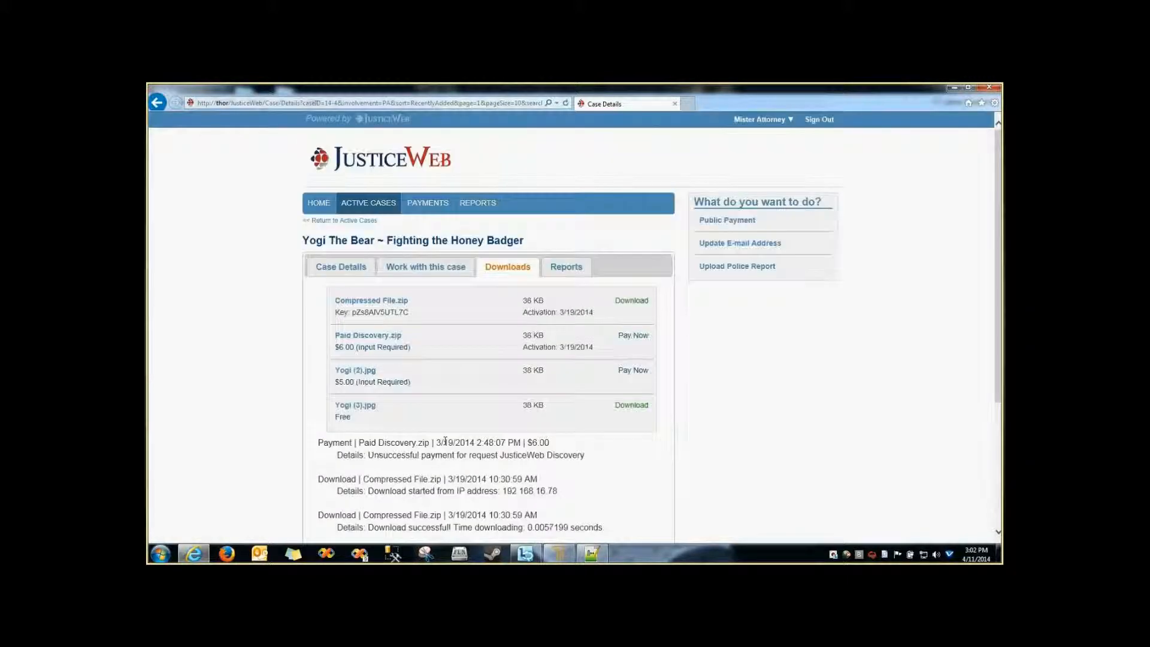
Open the Case Summary report from the case's own reports, read through it, and close it
click(570, 275)
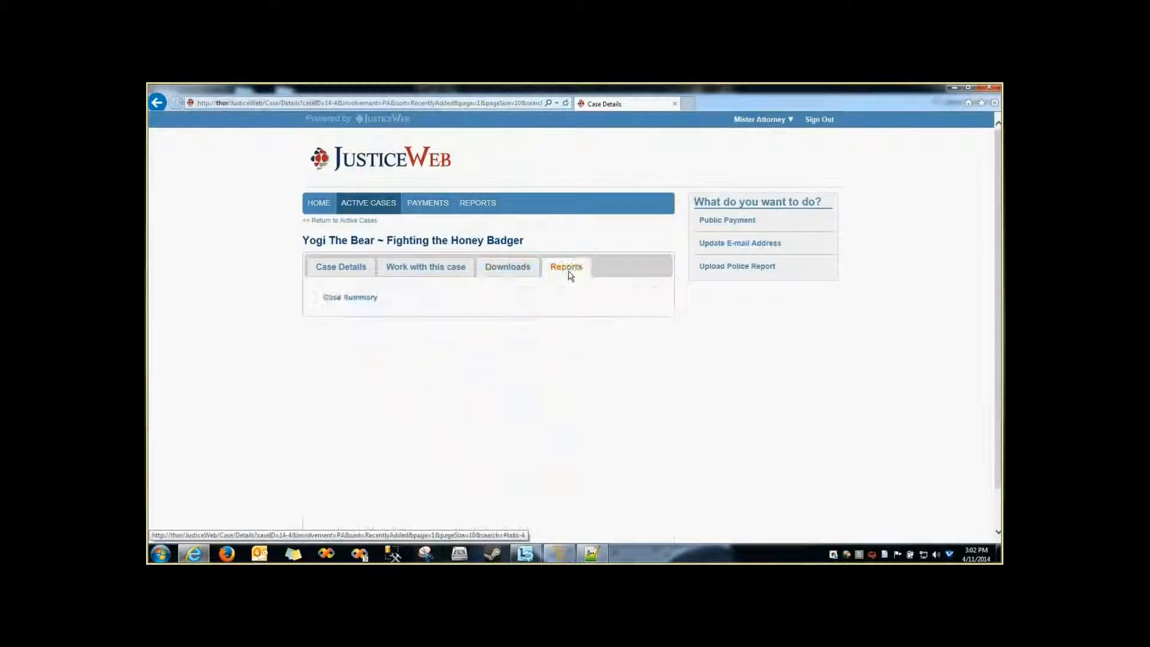
click(355, 298)
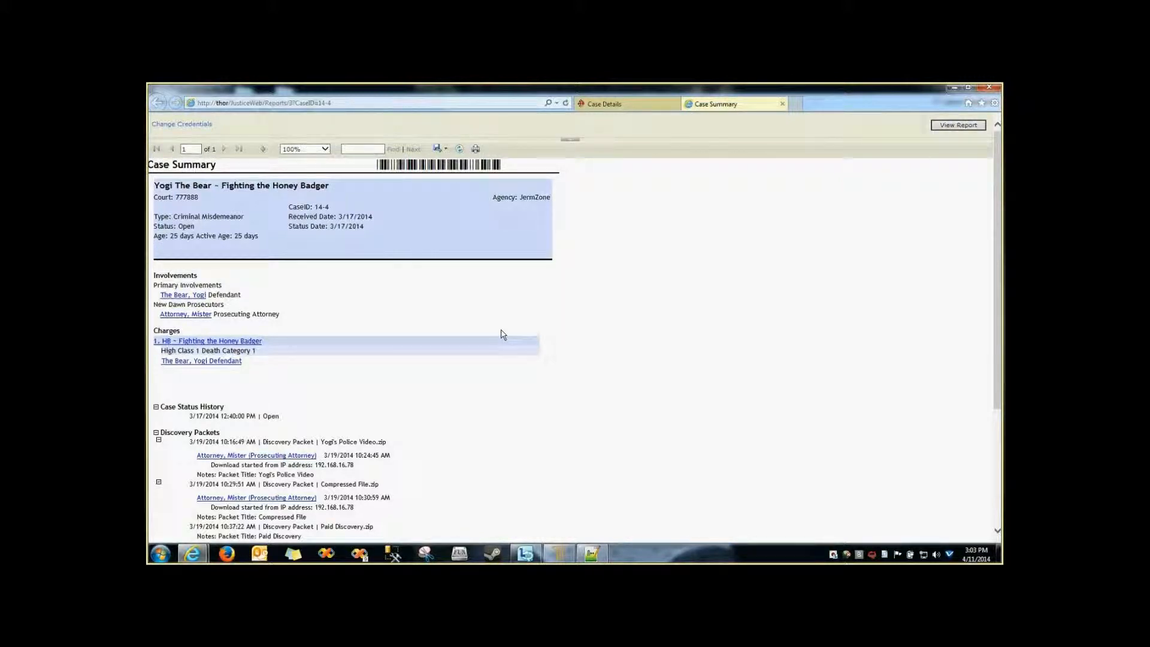
scroll(579, 350, down, 2)
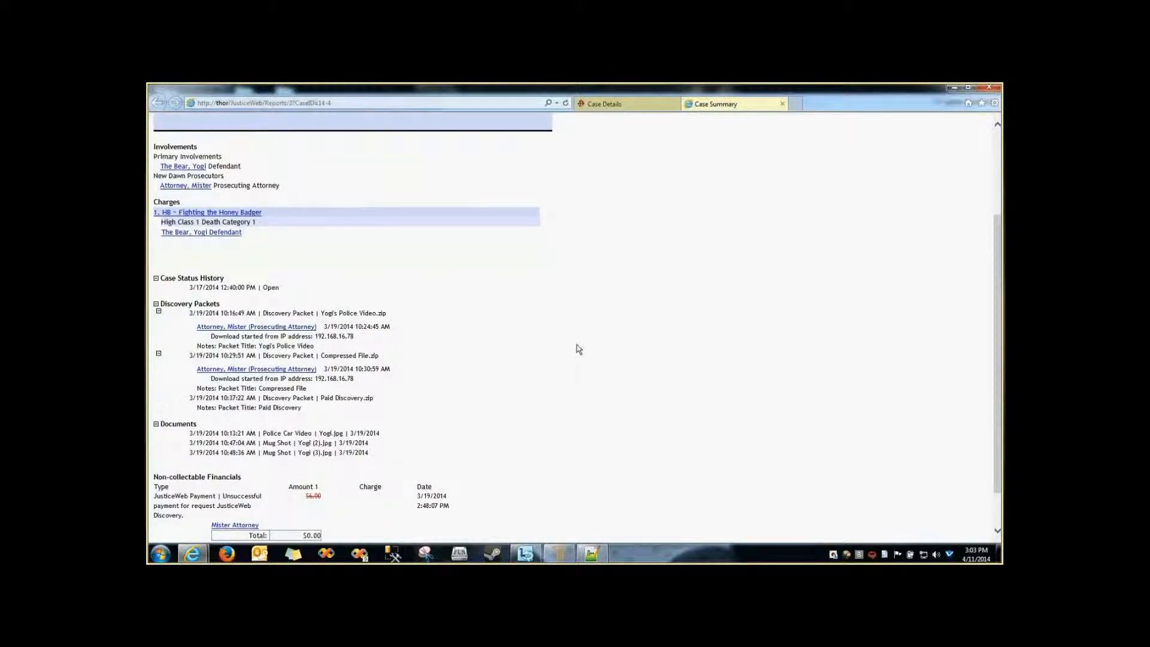
scroll(579, 350, down, 1)
scroll(560, 375, up, 4)
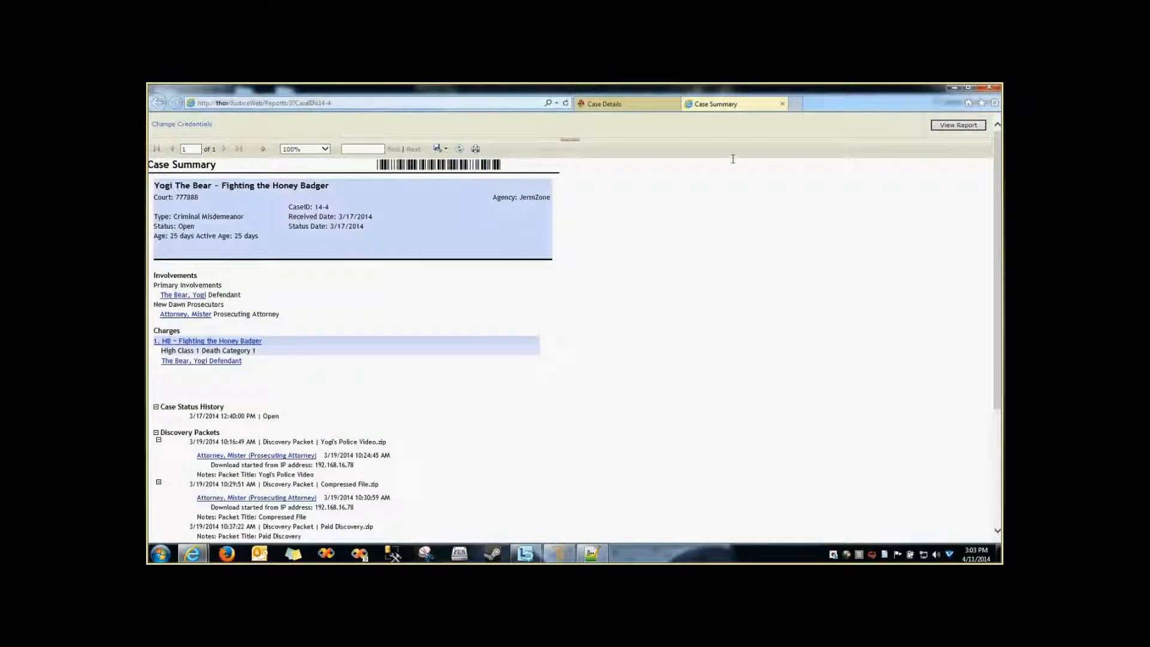
click(782, 104)
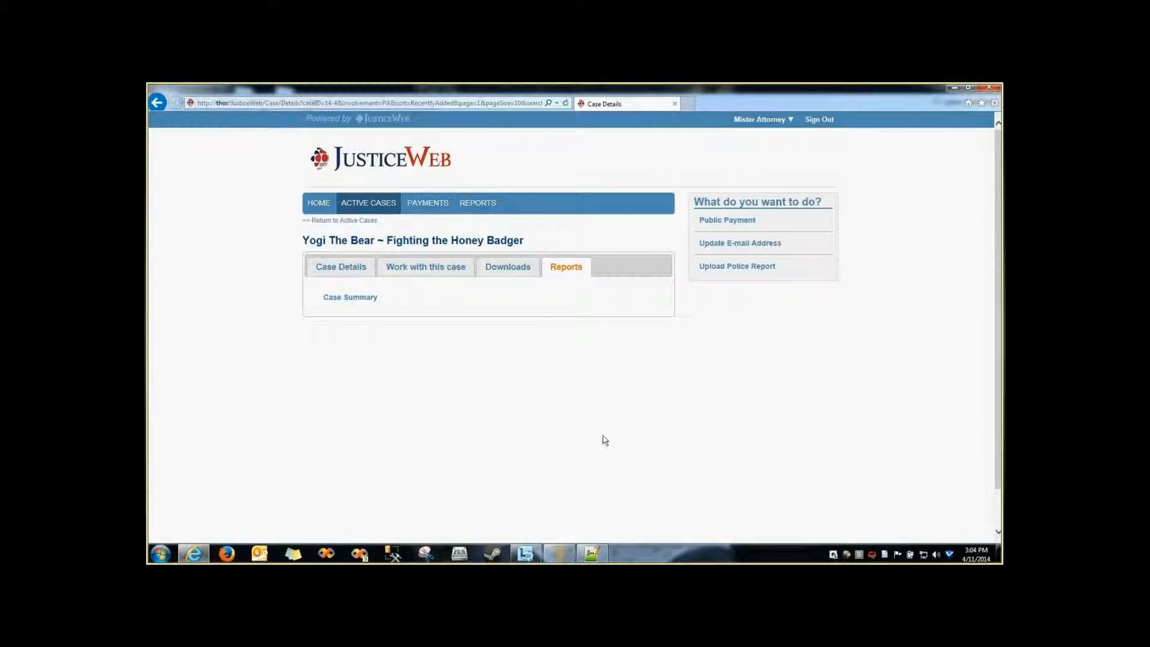
Switch to JustWare and compare which involvements are permitted to see the Case Summary and Case Notes reports
click(559, 556)
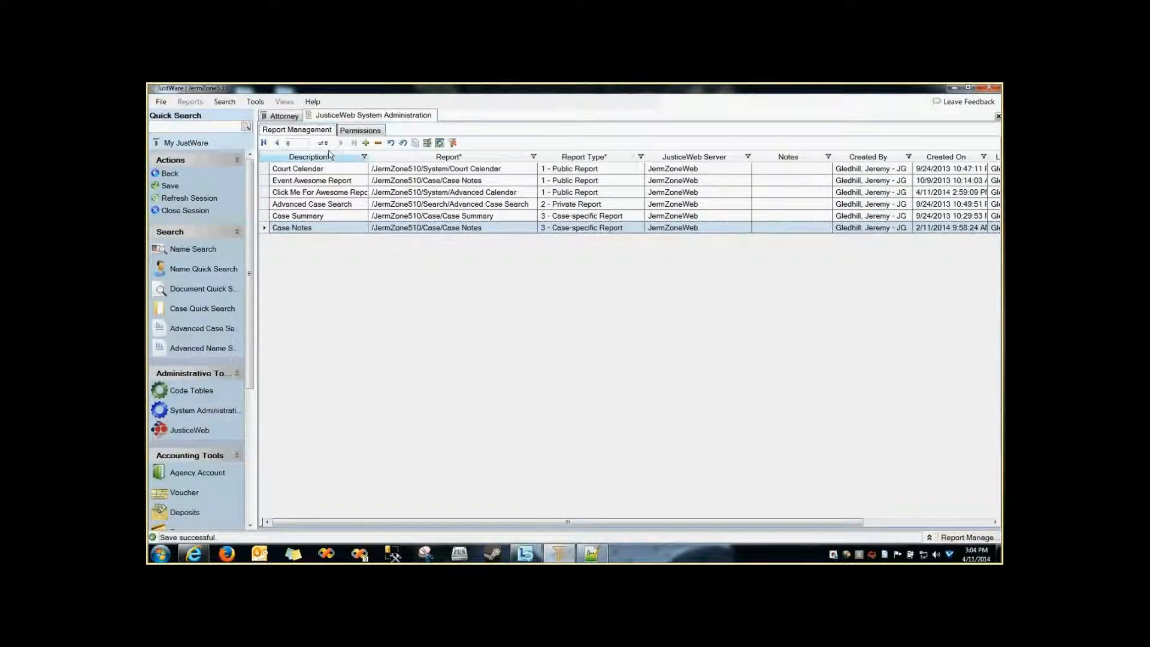
click(356, 132)
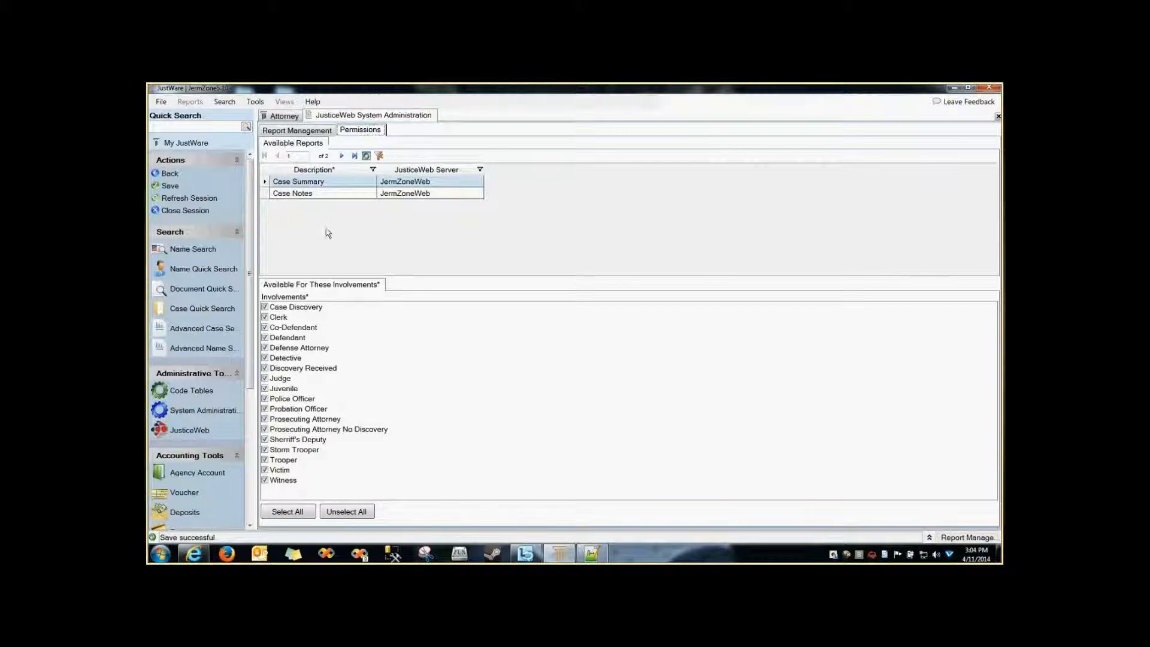
click(266, 194)
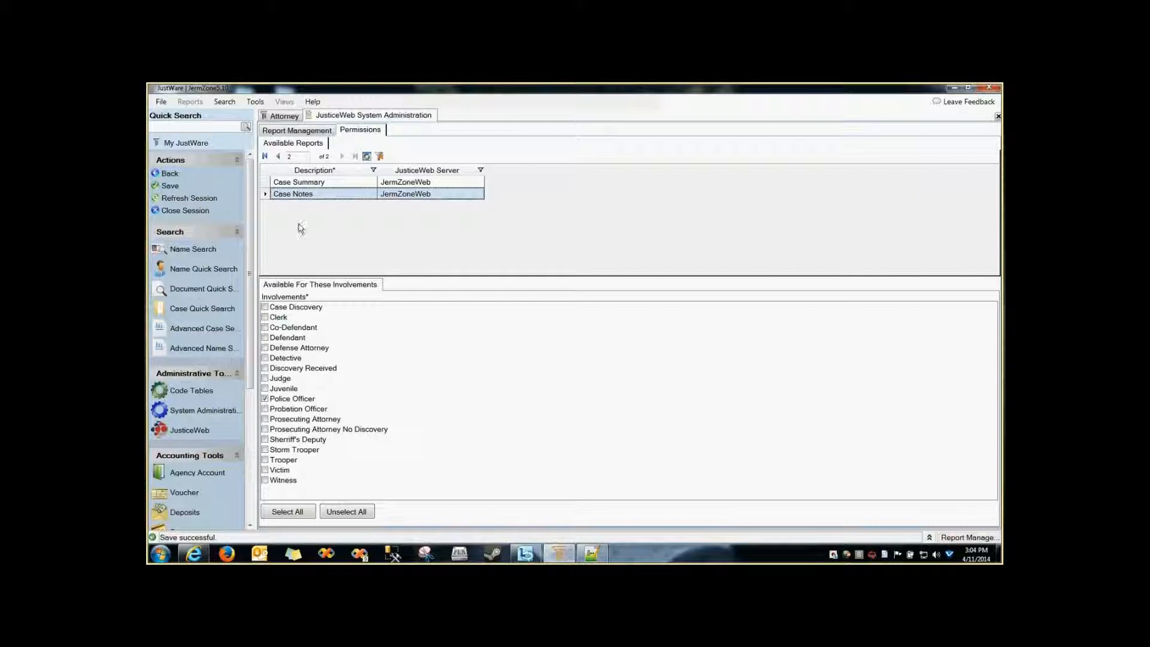
click(276, 182)
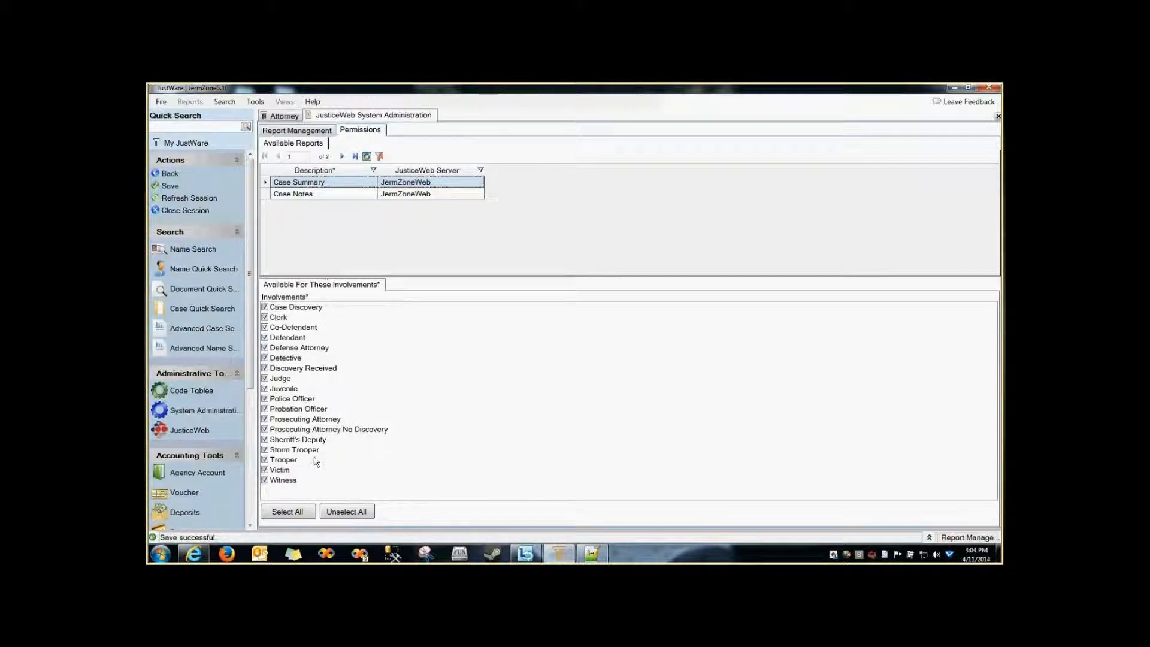
Make the Case Notes report available to the Prosecuting Attorney involvement
click(267, 194)
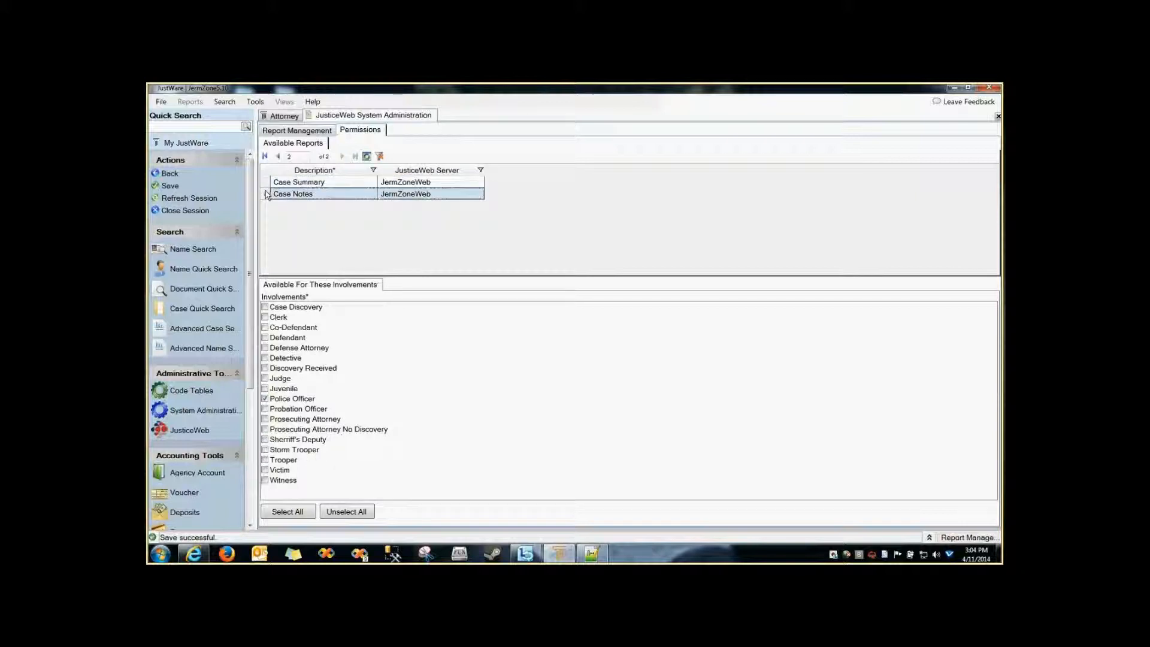
click(265, 420)
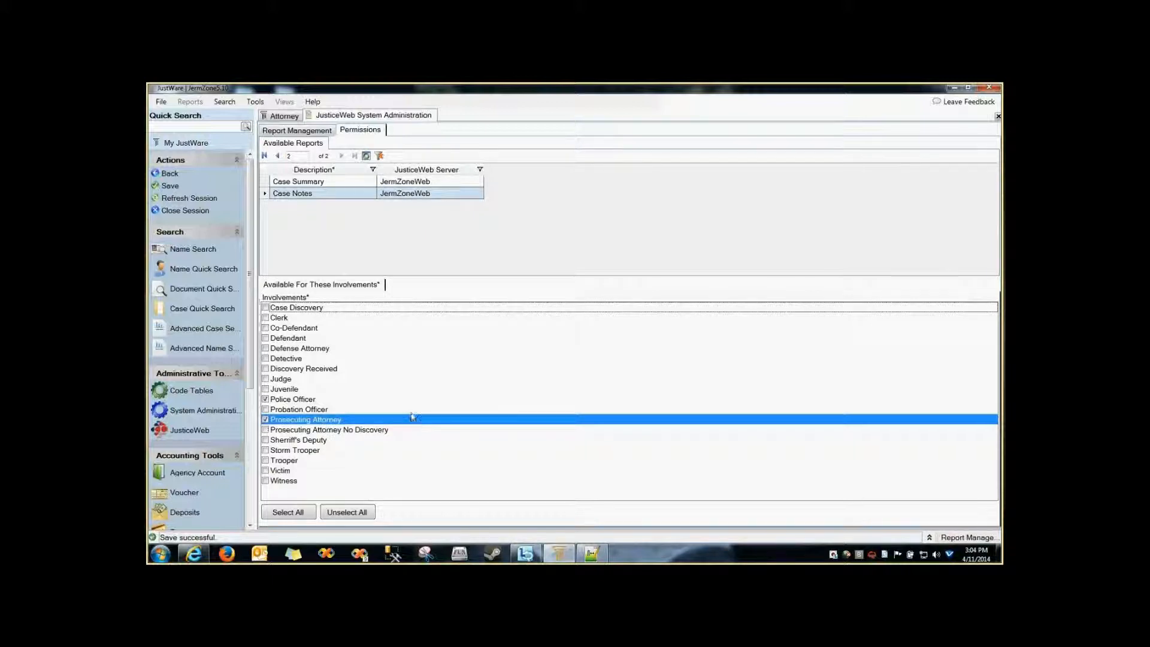
click(429, 400)
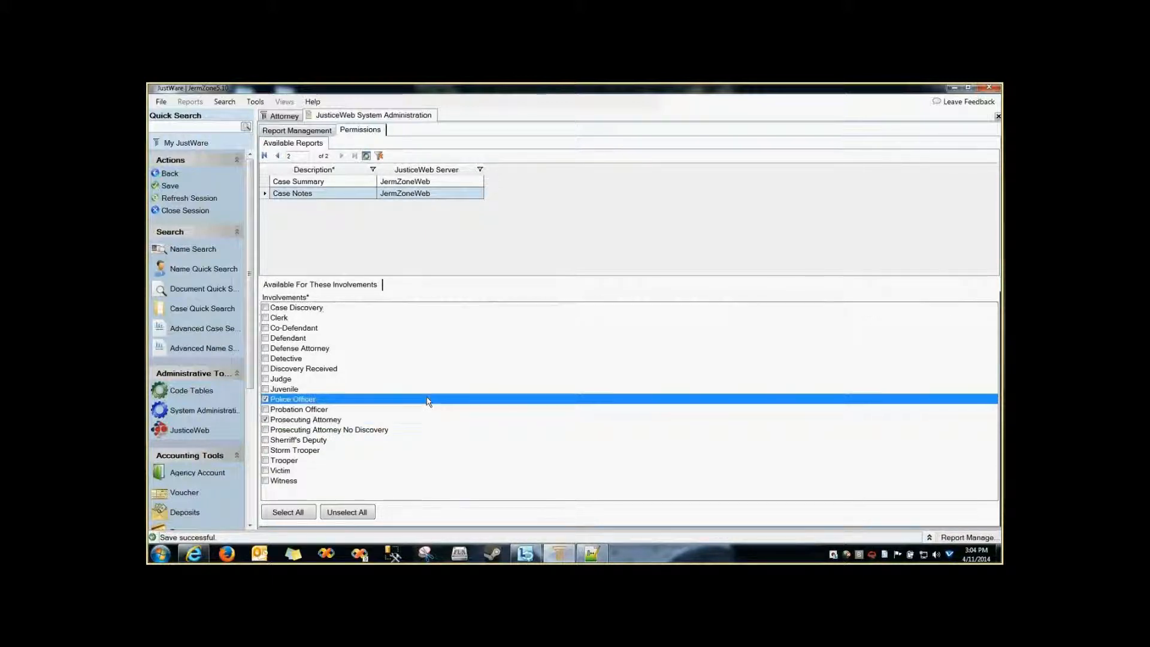
Switch to JusticeWeb, refresh the "Fighting the Honey Badger" case, and check which reports it offers
key(alt+Tab)
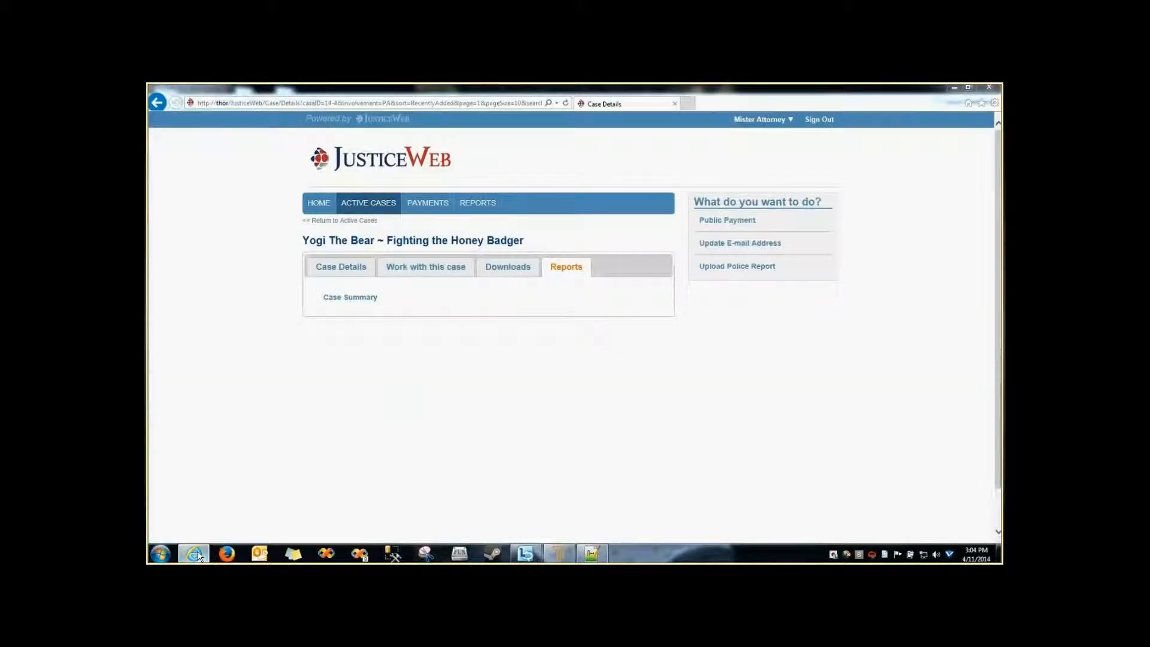
key(F5)
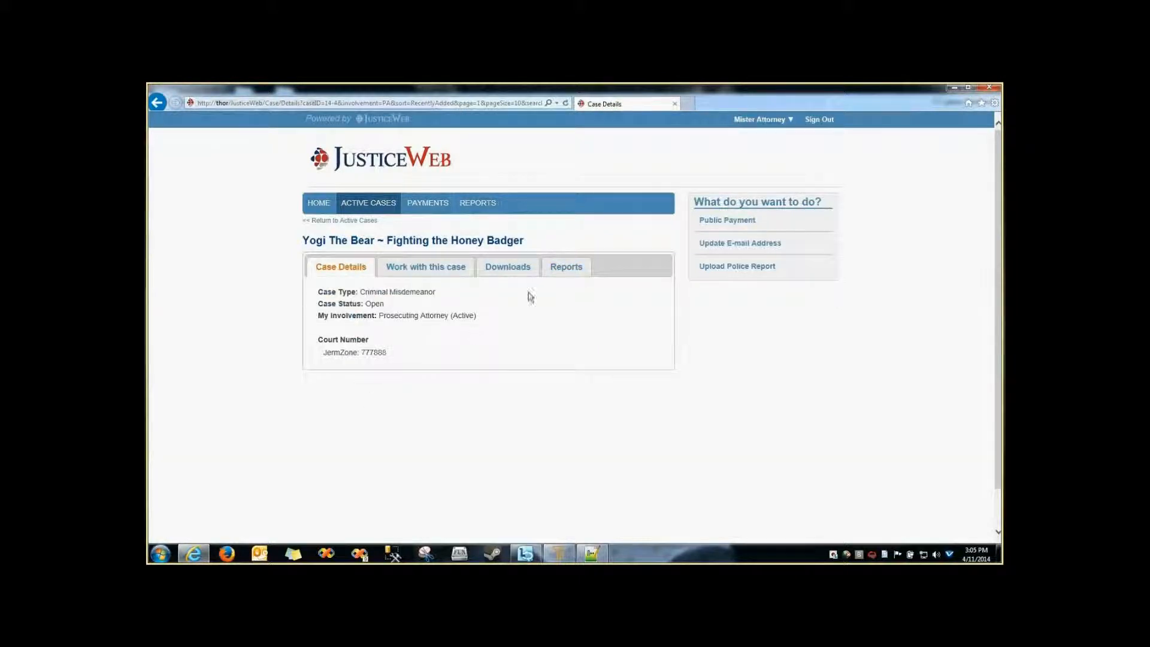
click(577, 264)
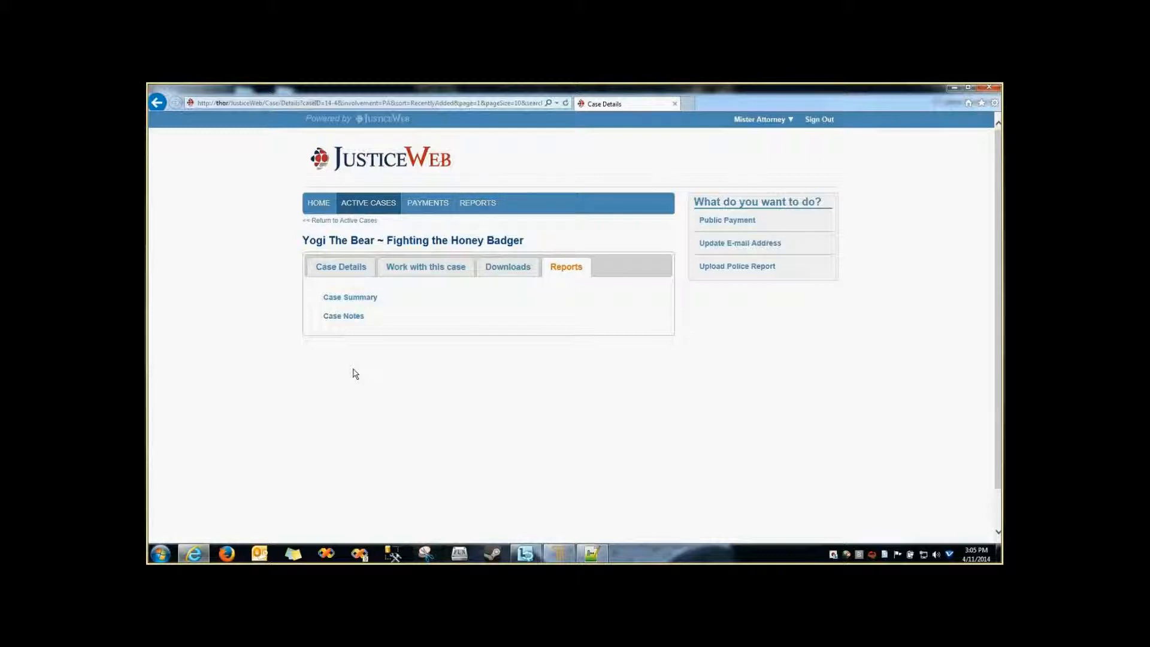
Switch to JustWare, review the published JusticeWeb reports, and examine the folders of available system reports
click(559, 552)
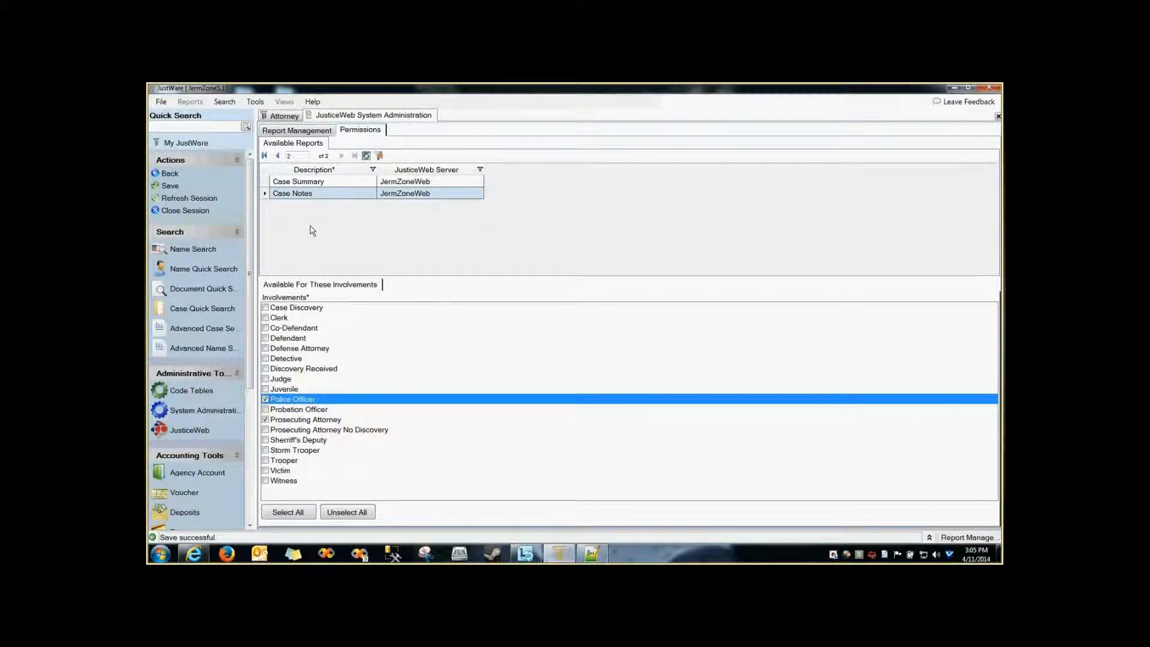
click(310, 137)
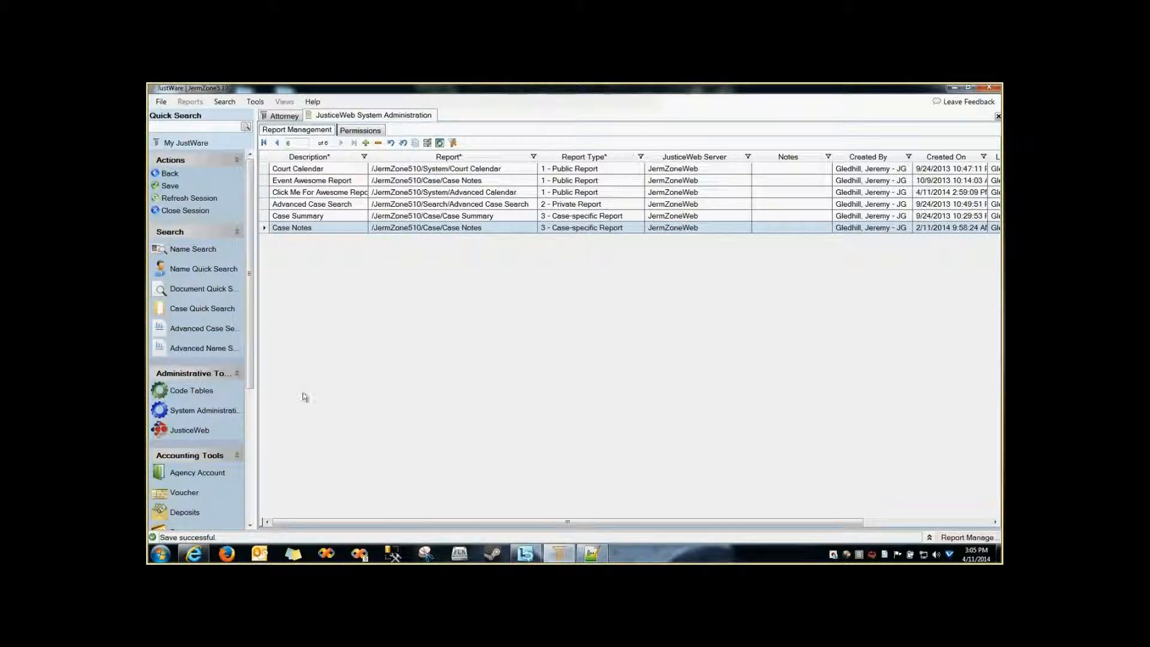
scroll(219, 483, down, 3)
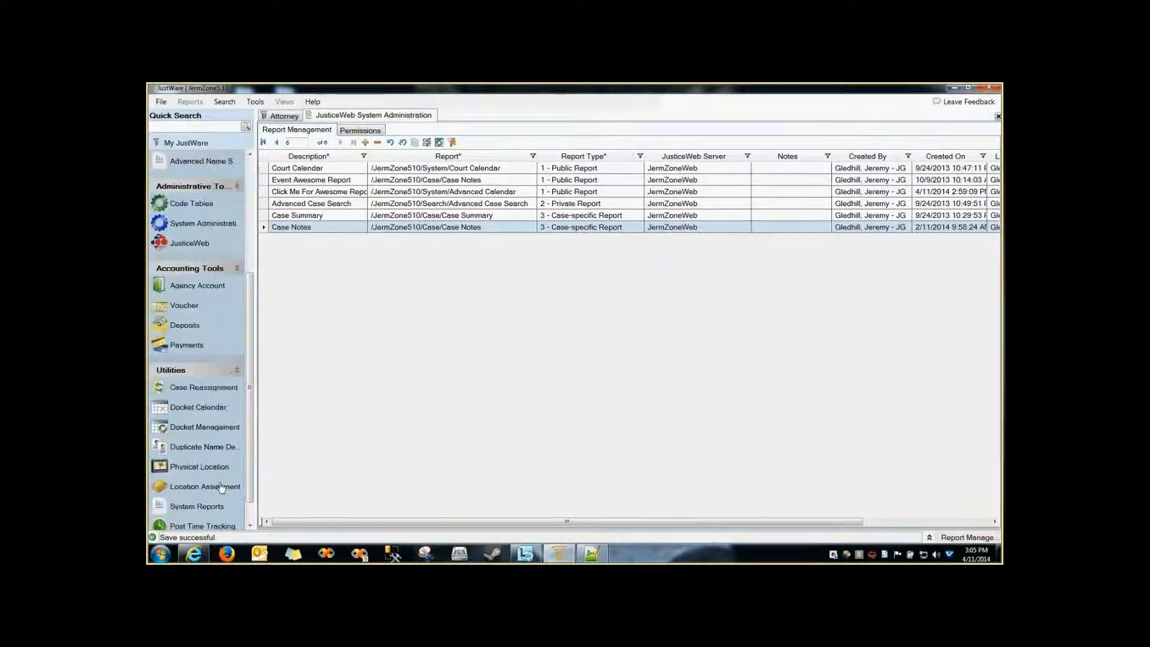
click(198, 506)
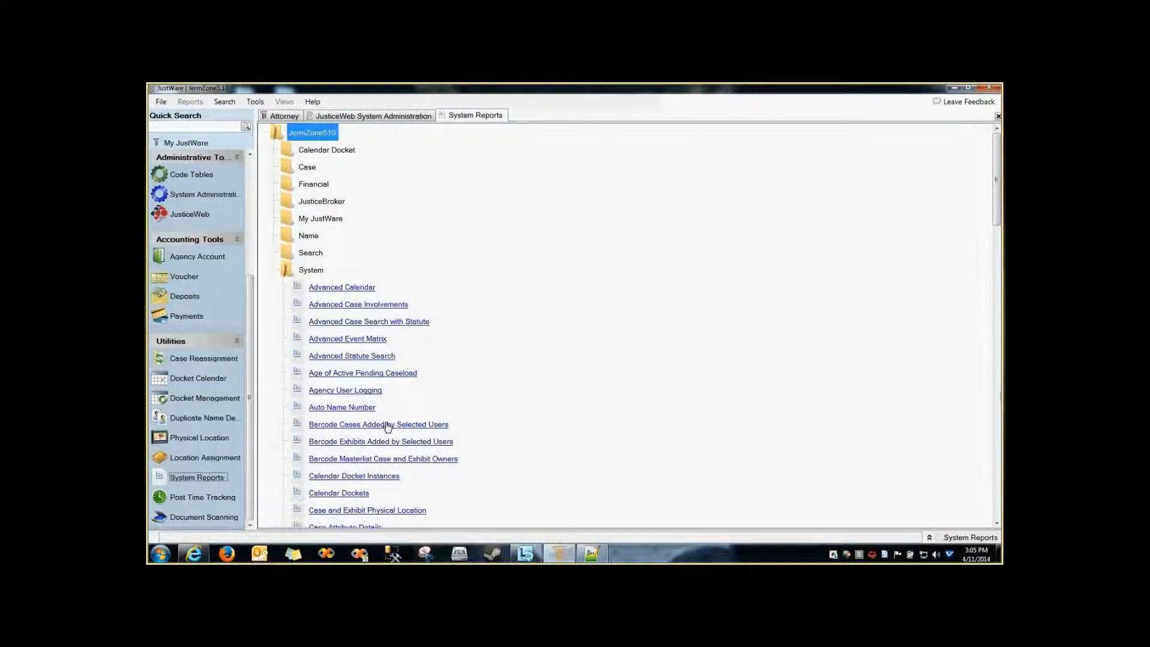
double_click(287, 271)
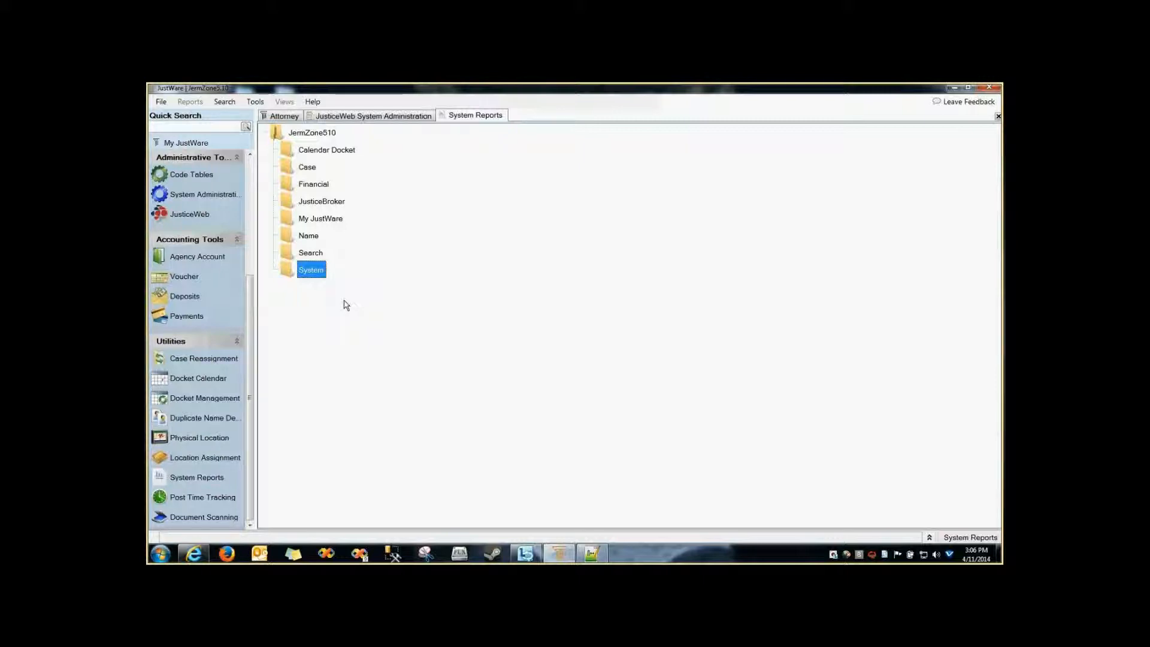
Search by the defendant's first name and open the online documents of the "Fighting the Honey Badger" case
click(291, 116)
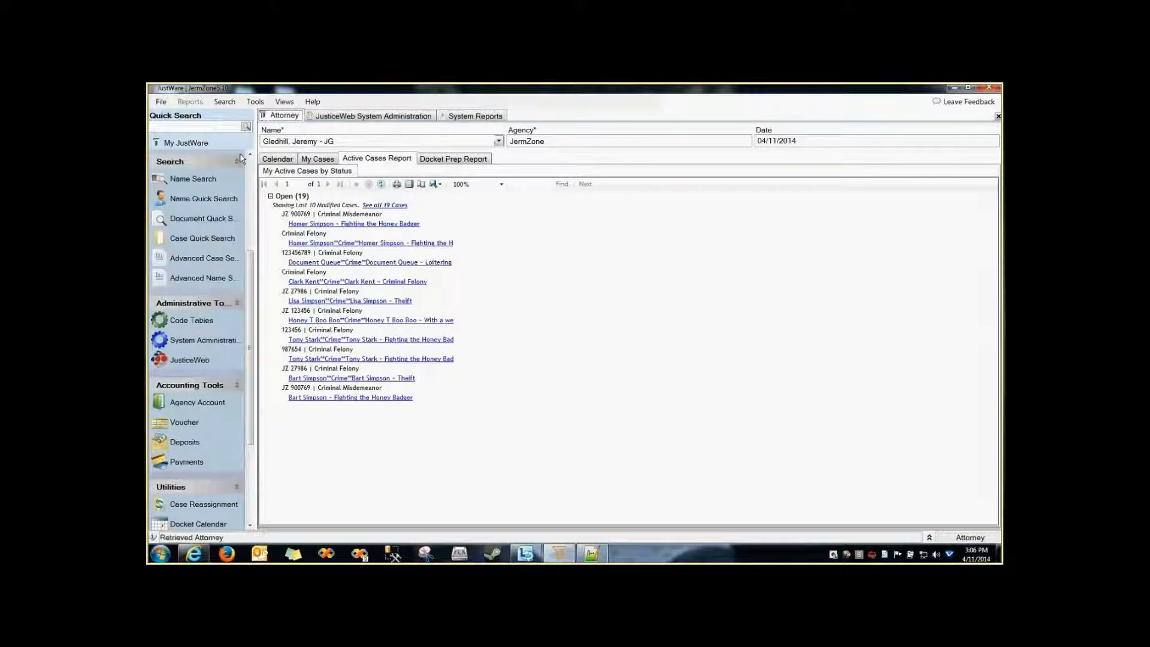
text(Yogi)
key(Return)
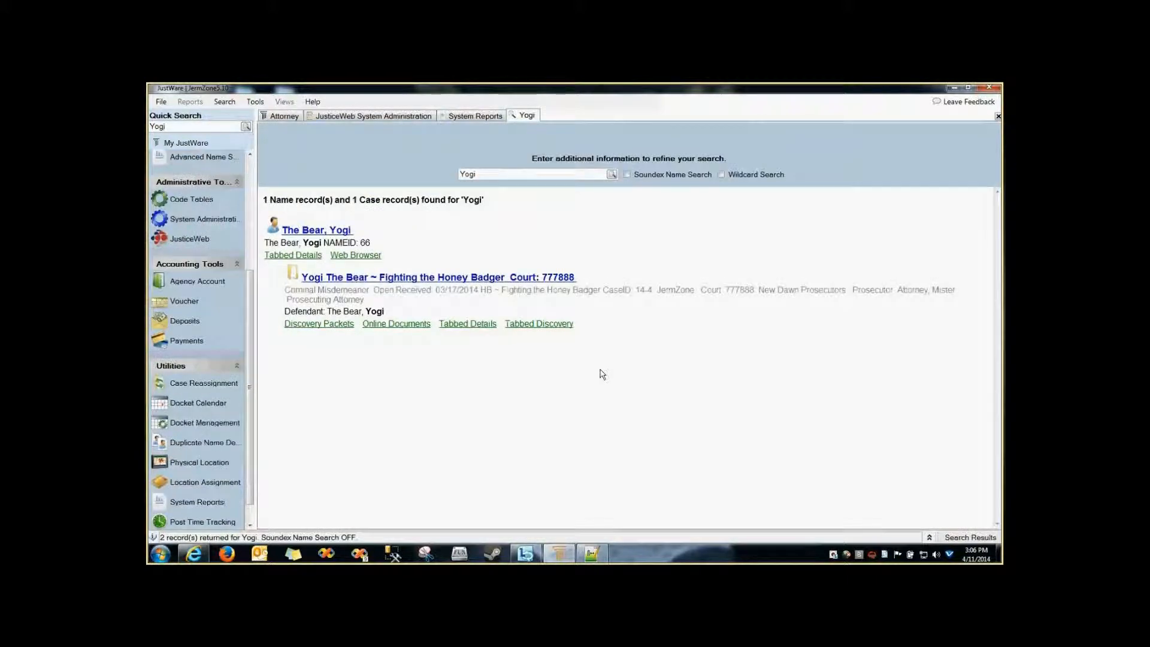
click(383, 325)
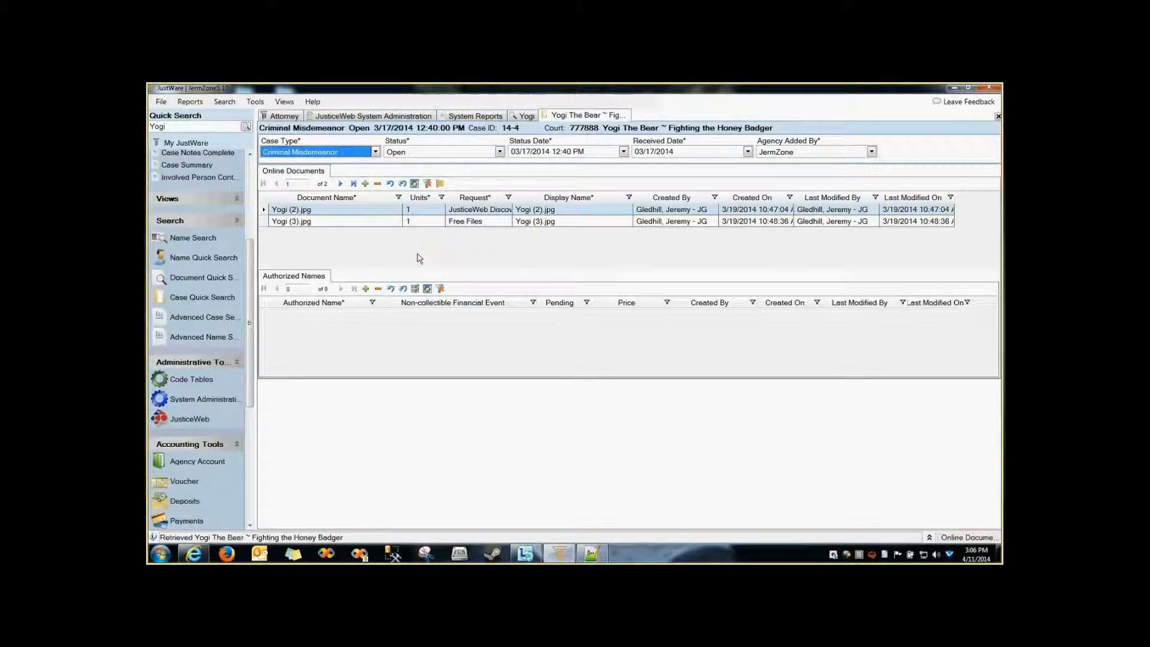
Add Yogi.jpg as an online document with the display name "Police Car Video" and the request type Free Files
click(366, 185)
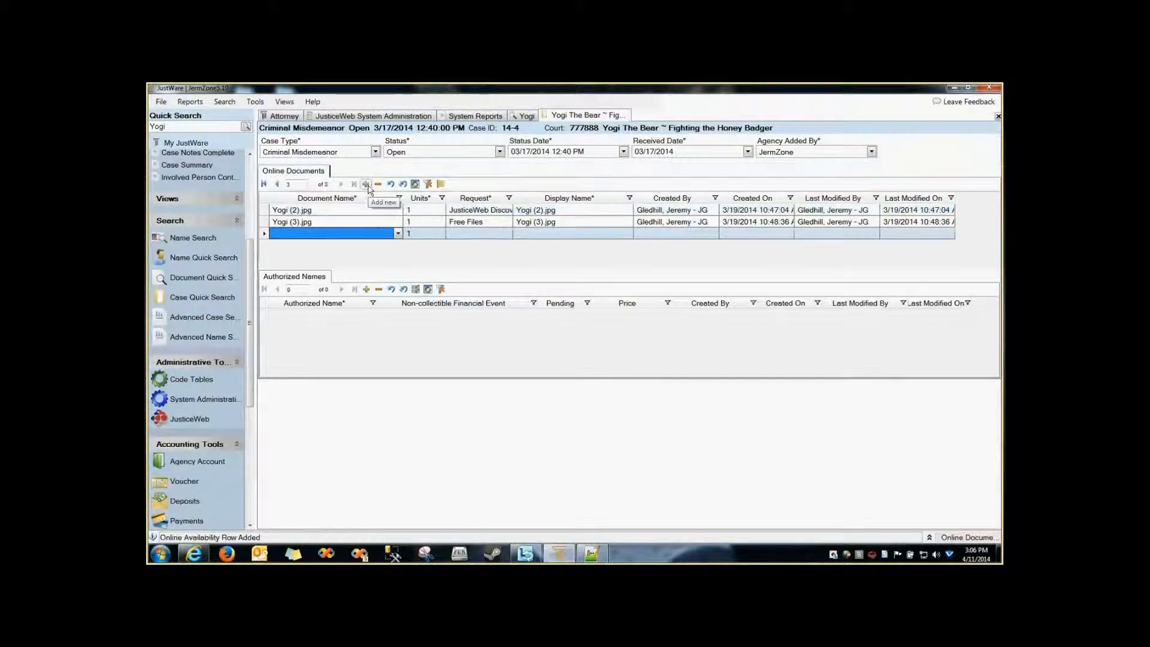
click(398, 234)
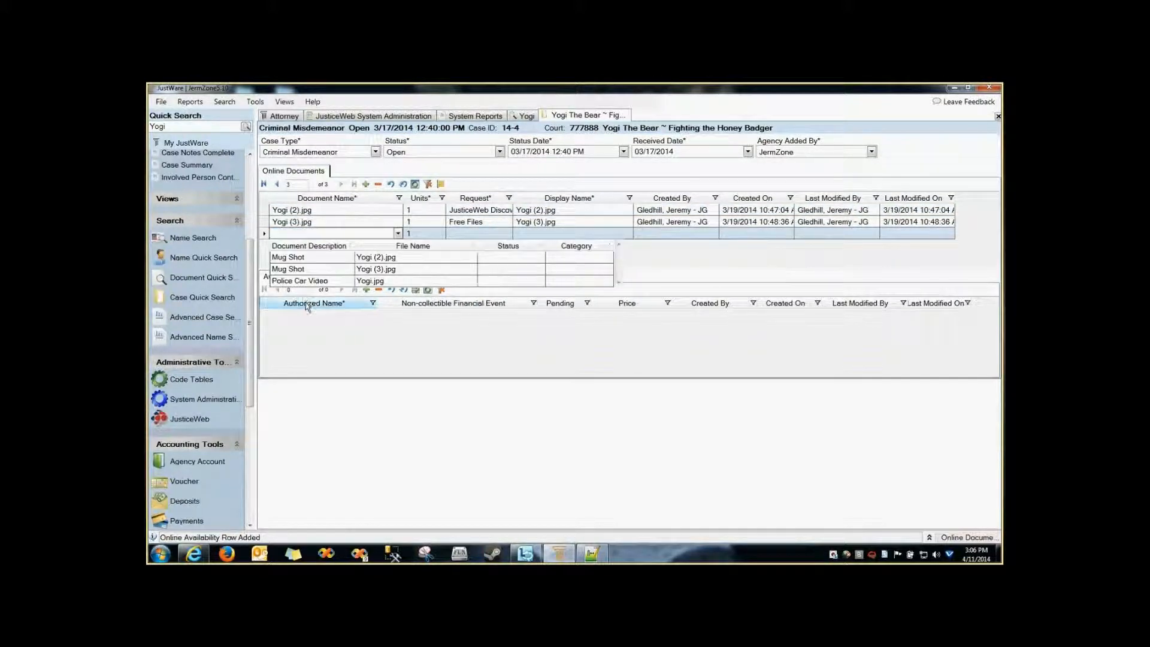
click(311, 280)
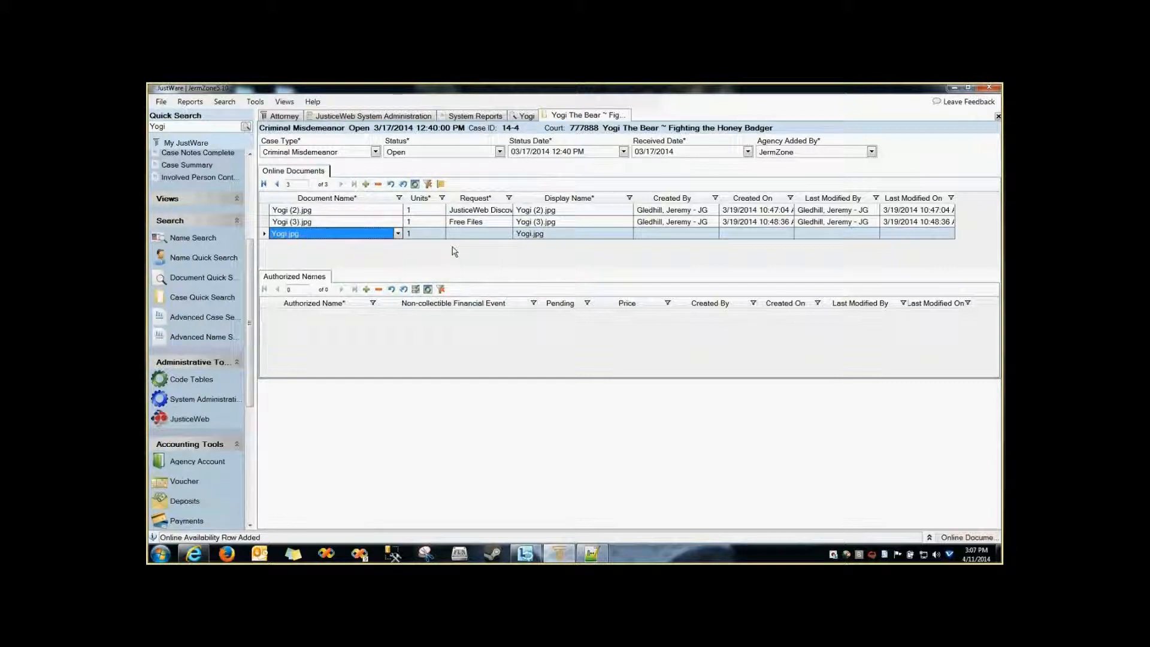
click(562, 235)
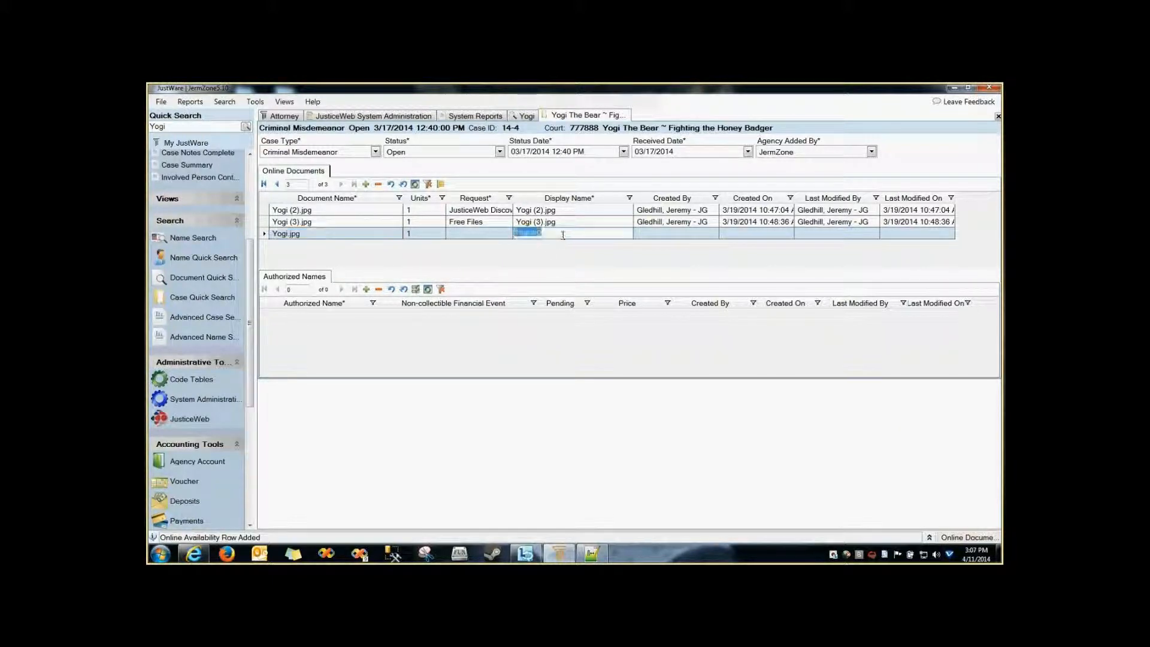
text(Police Car Viceo)
key(Return)
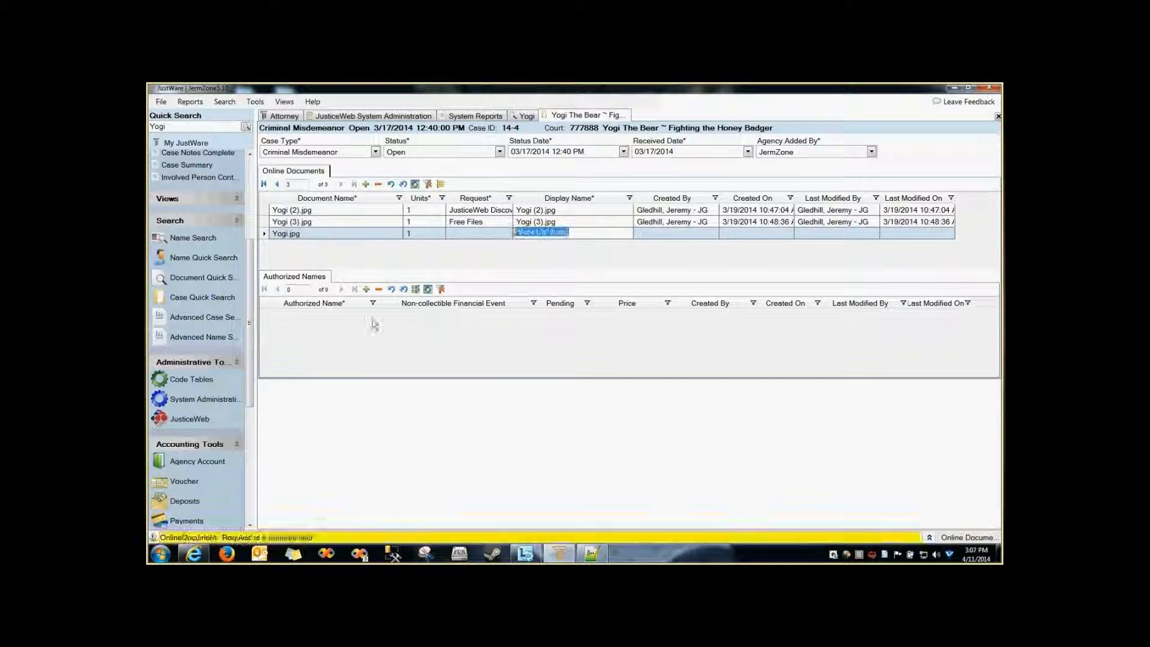
click(478, 234)
click(508, 234)
click(469, 245)
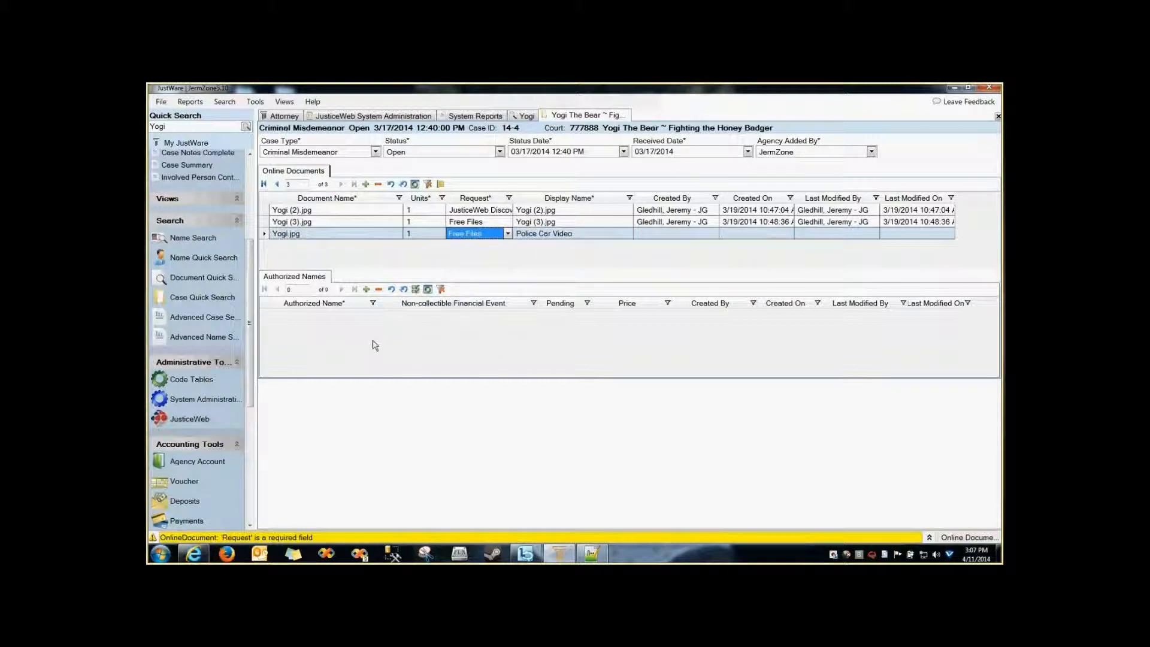
Authorize the case's prosecuting attorney to access the Police Car Video document and save the case
click(375, 346)
click(376, 337)
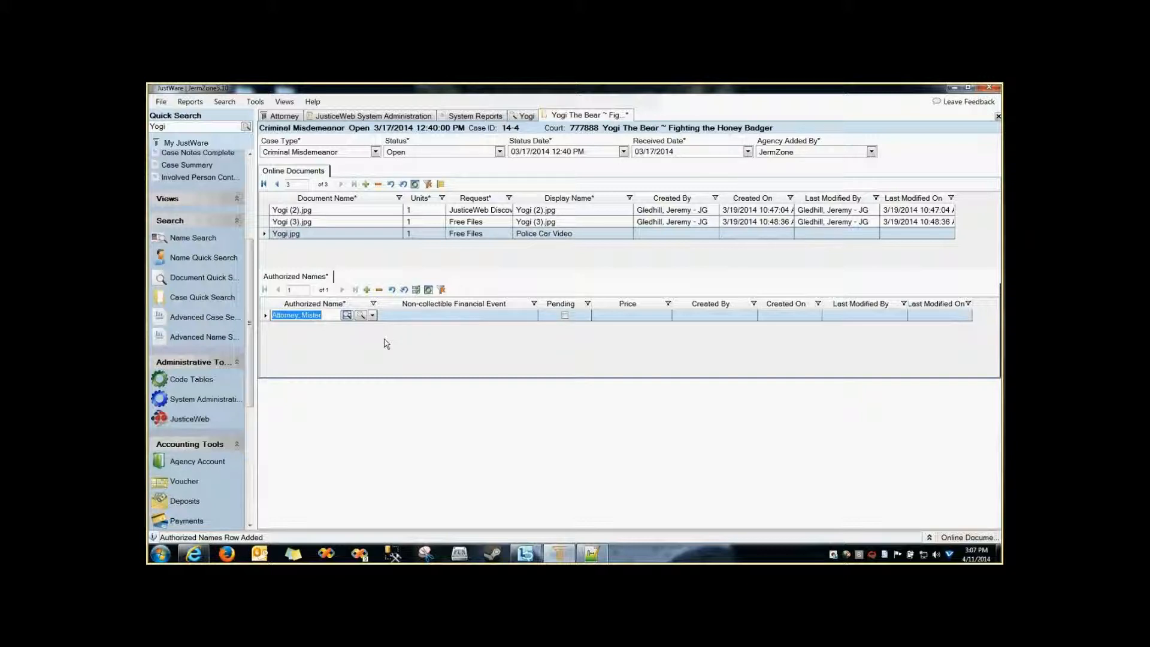
key(ctrl+s)
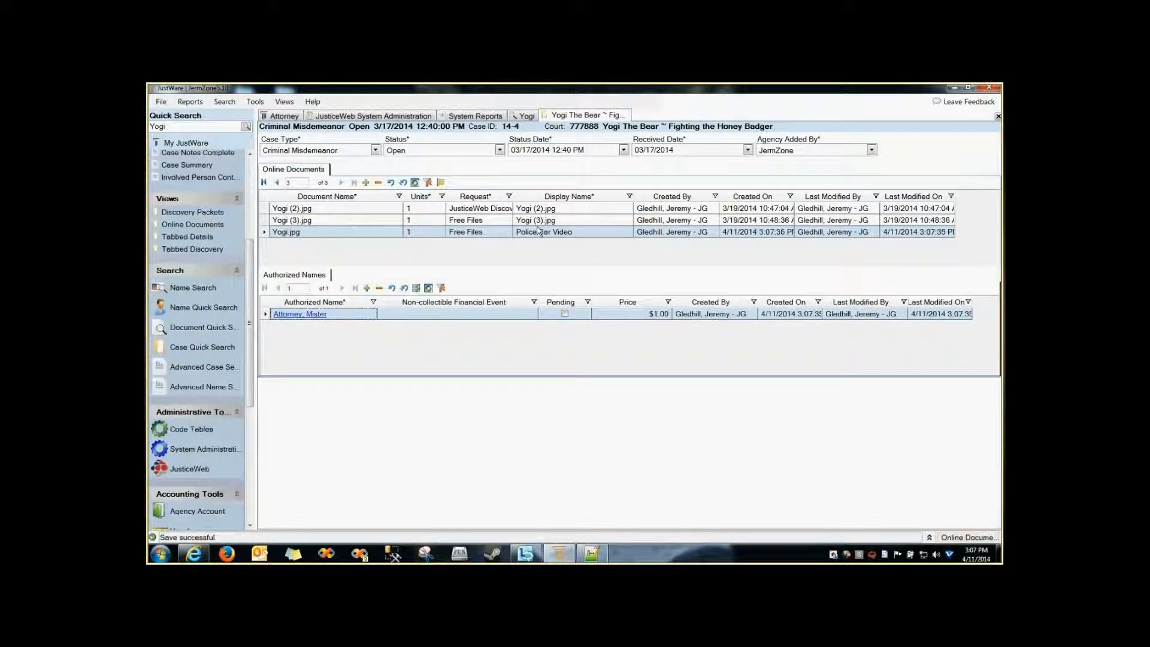
Switch to JusticeWeb, check the case's downloads, and review the site's home page and general reports
click(193, 554)
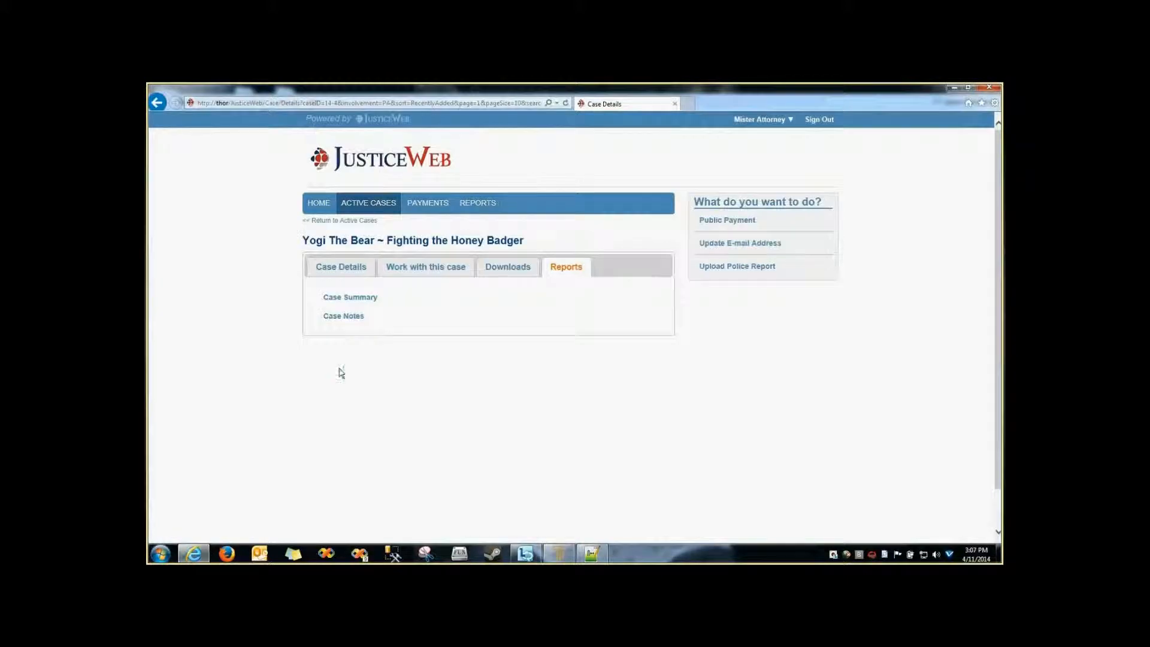
click(503, 267)
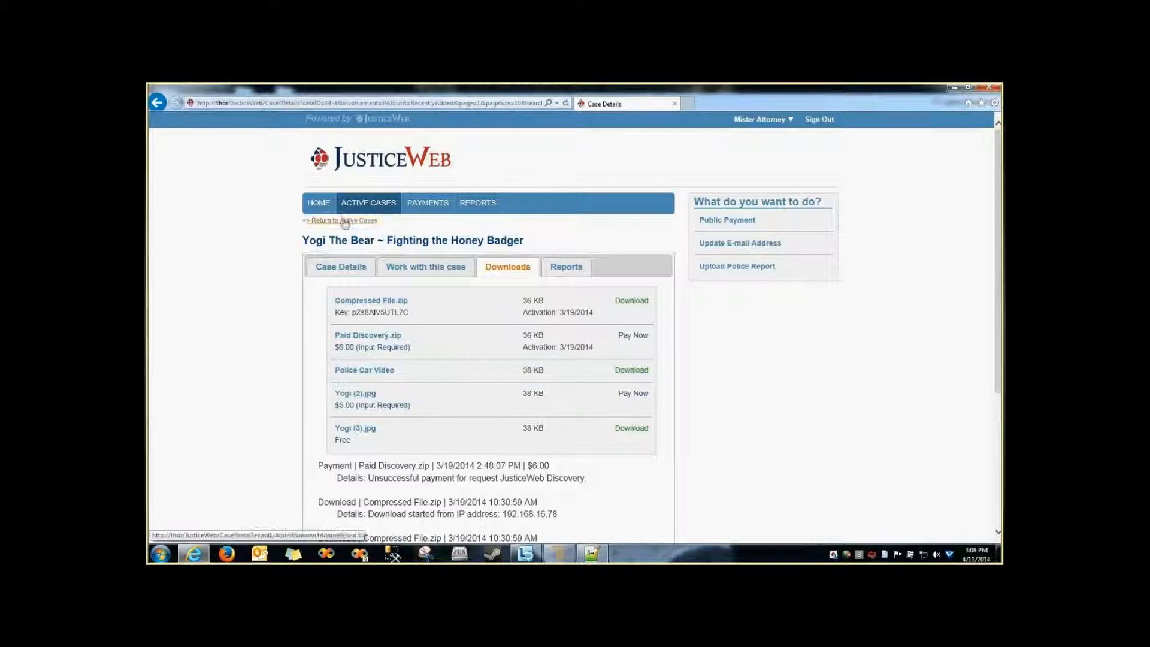
click(319, 203)
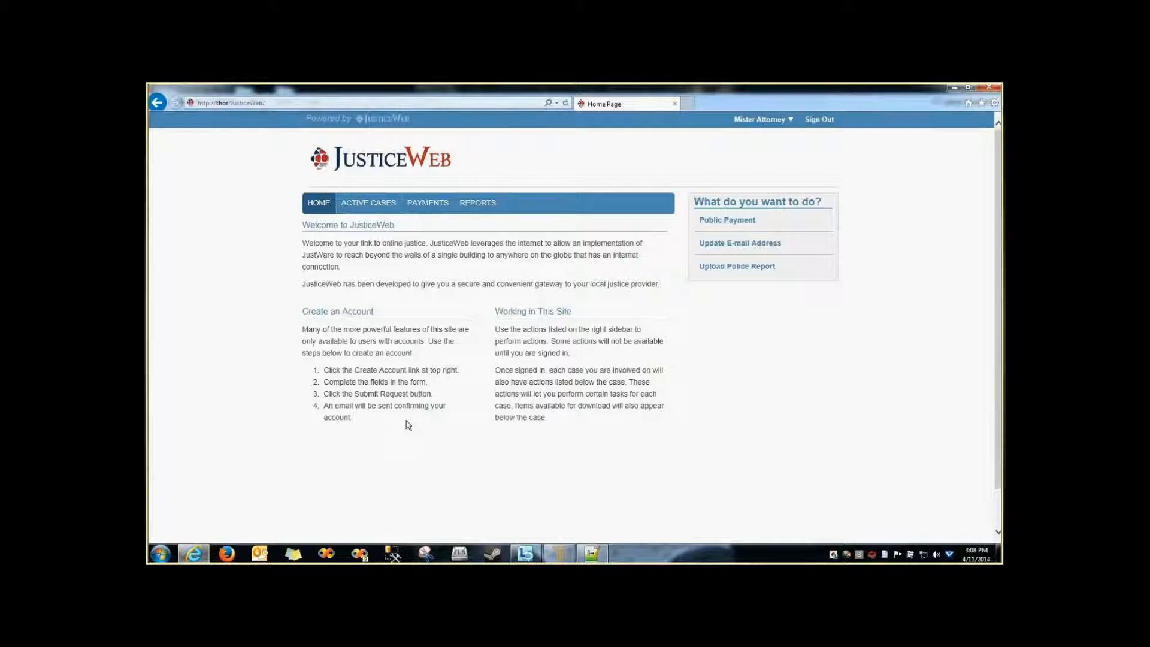
click(477, 204)
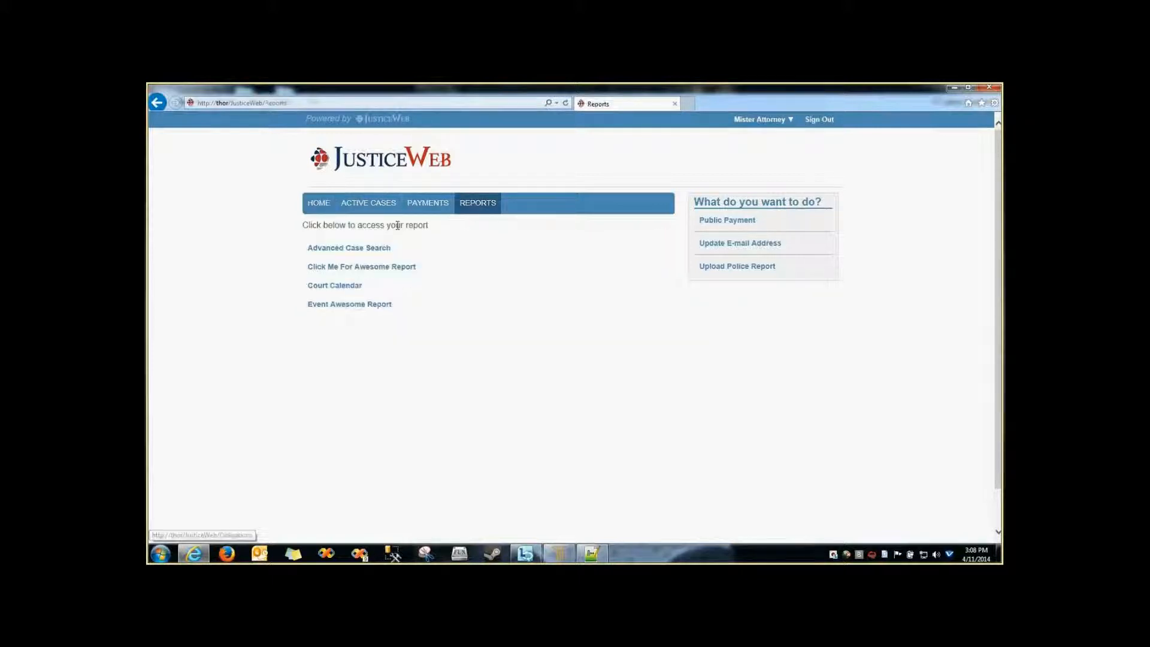